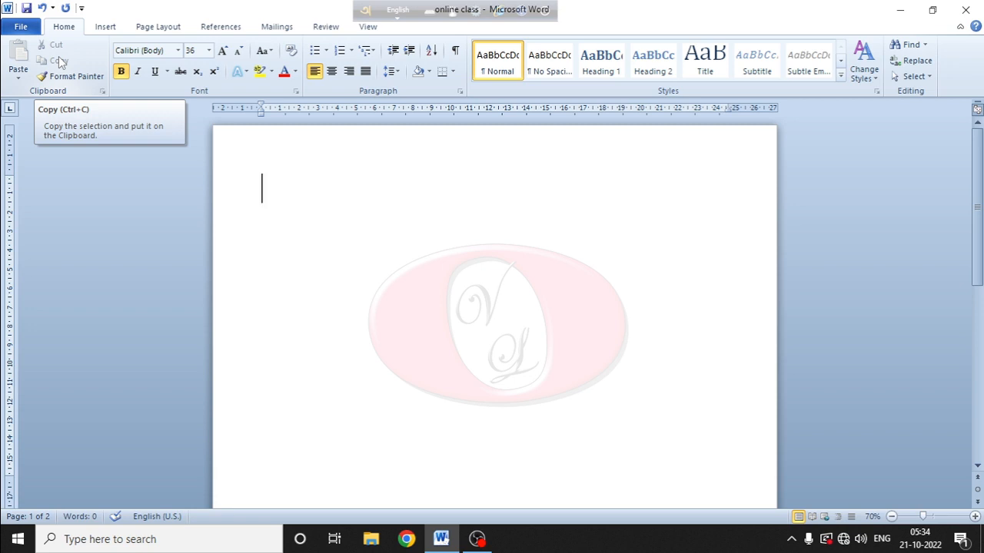
# Enter the word India on the first line, cut it and paste it back a few blank lines lower
pyautogui.write('india')
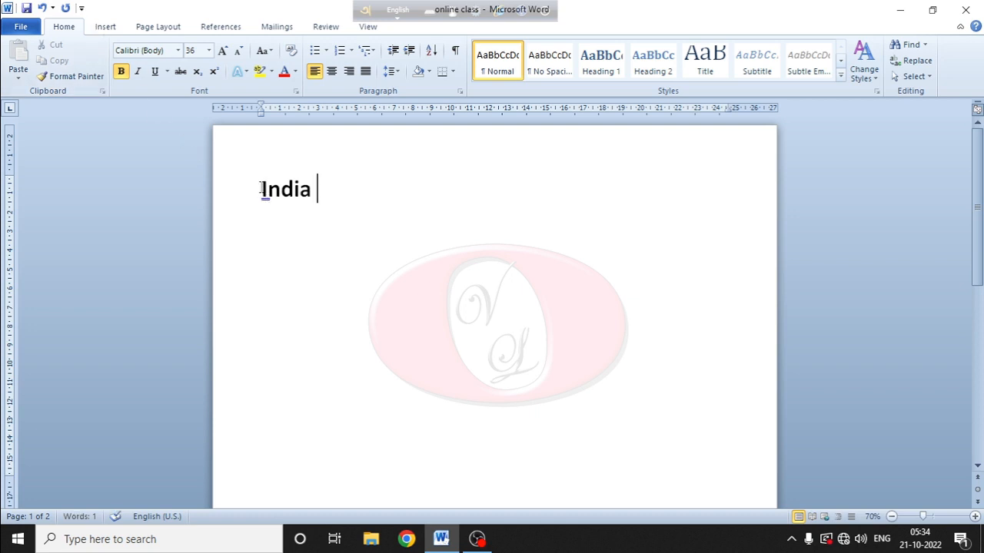
pyautogui.moveTo(261, 189); pyautogui.dragTo(315, 197)
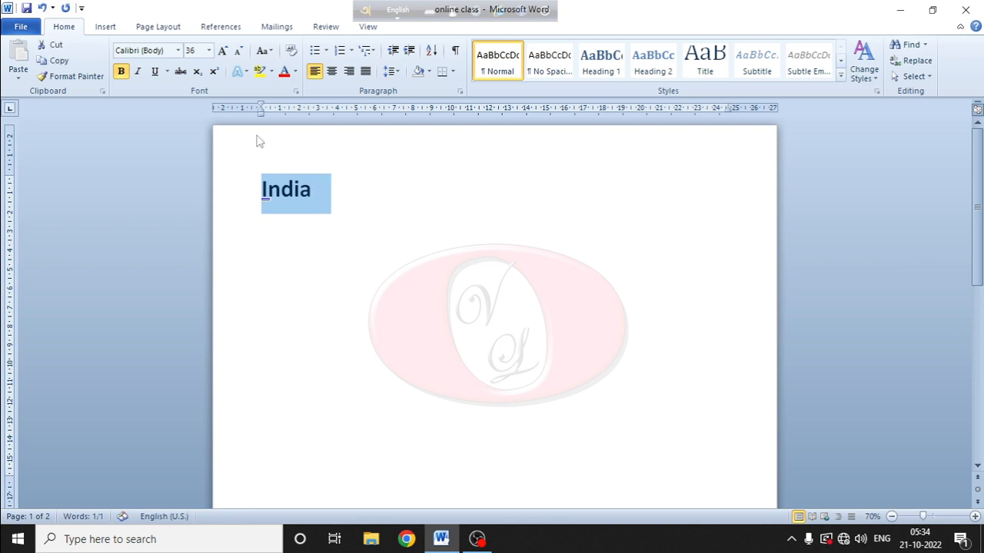
pyautogui.click(56, 48)
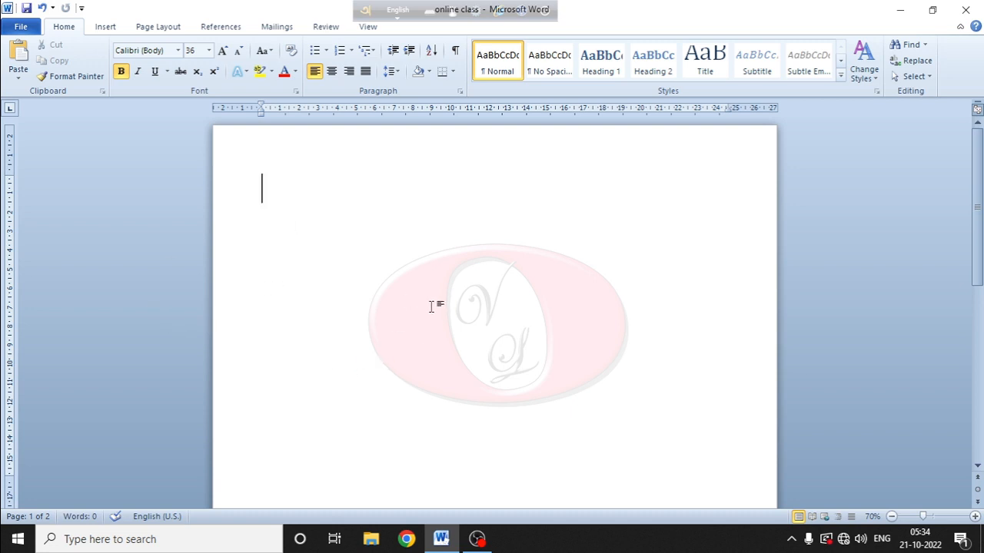
pyautogui.press('Return')
pyautogui.press('Return')
pyautogui.press('Return')
pyautogui.click(17, 60)
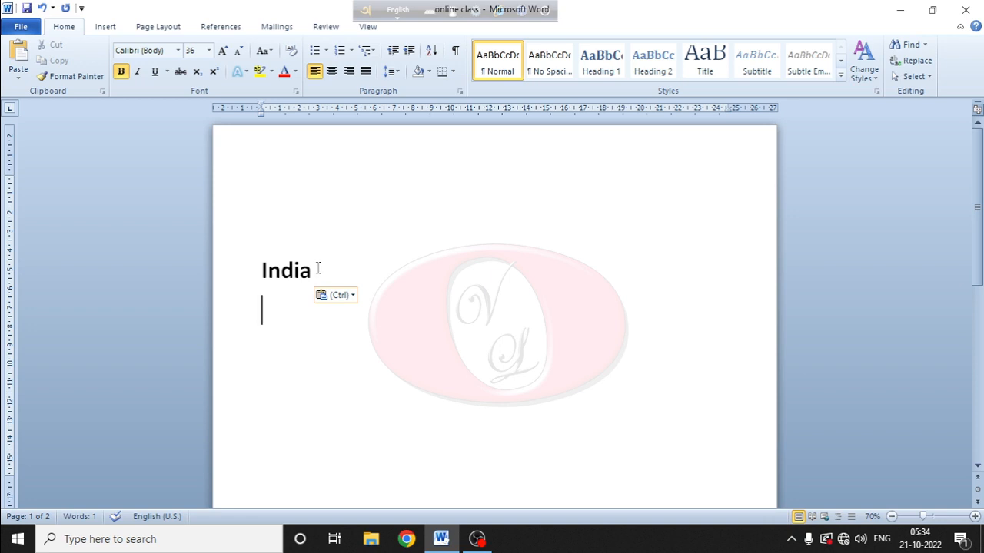
# Cut the word India from the document and paste it into a new note in Notepad
pyautogui.moveTo(319, 268); pyautogui.dragTo(262, 271)
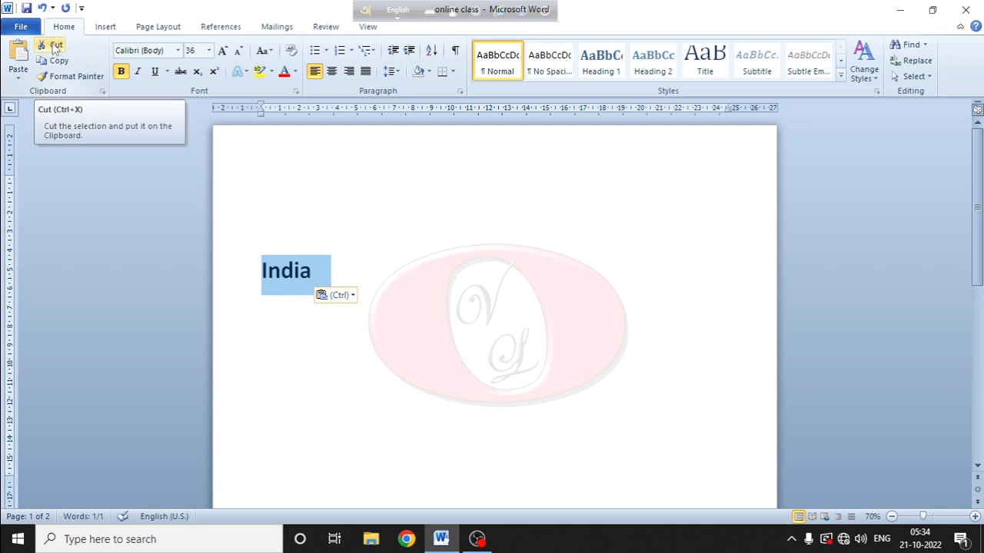
pyautogui.click(54, 46)
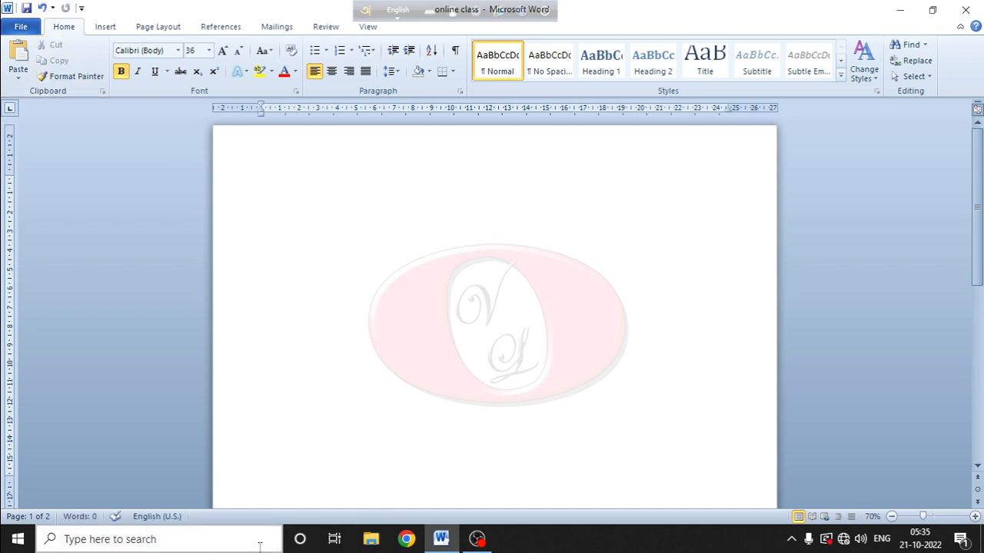
pyautogui.click(214, 546)
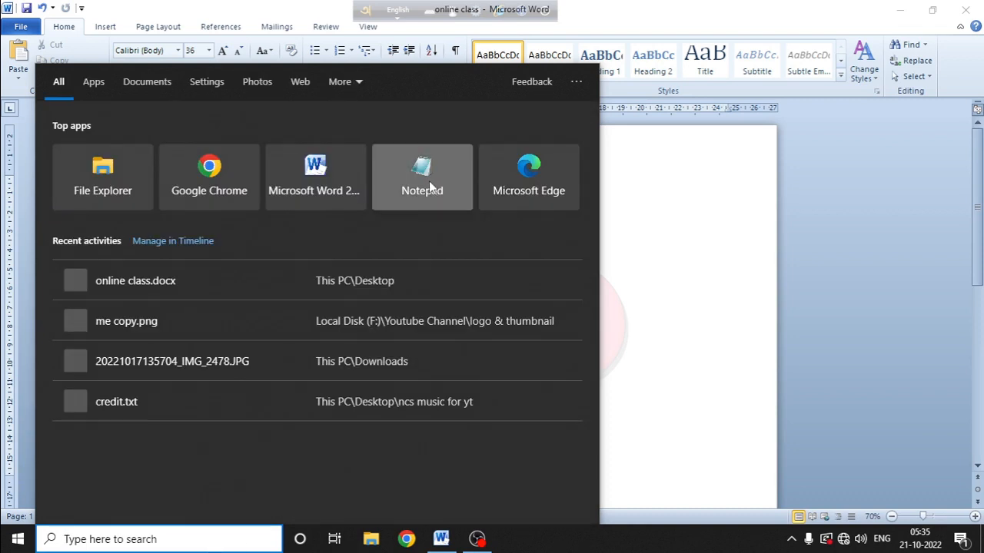
pyautogui.click(432, 188)
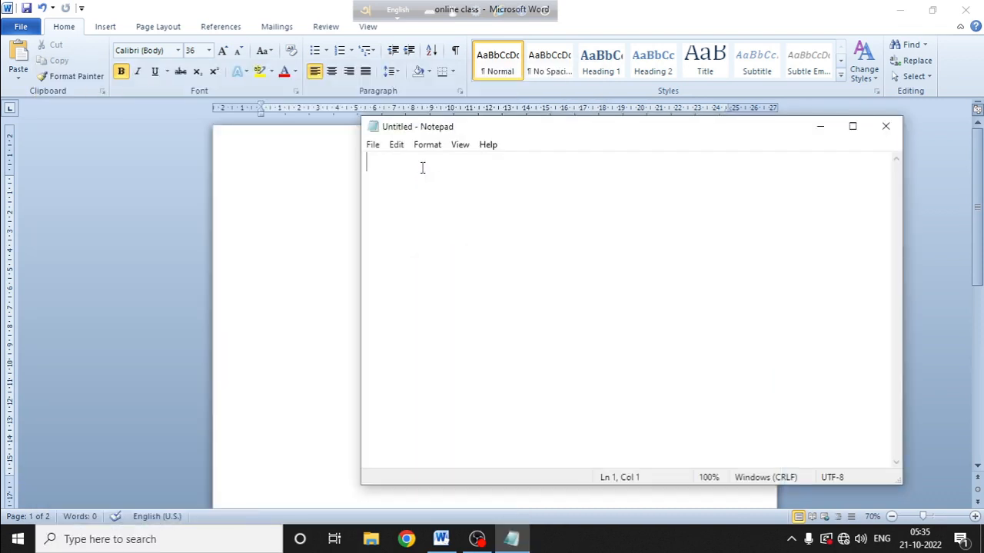
pyautogui.click(396, 146)
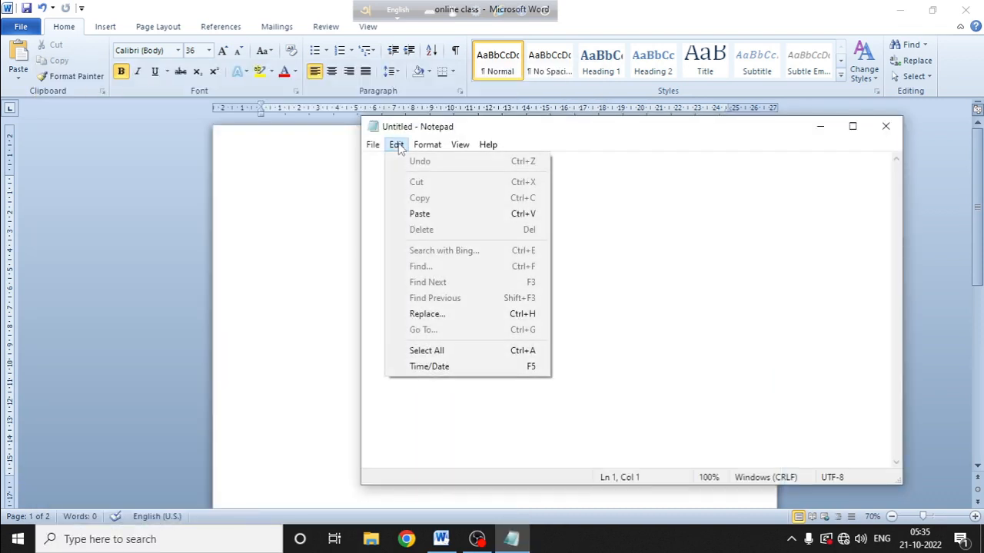
pyautogui.click(430, 215)
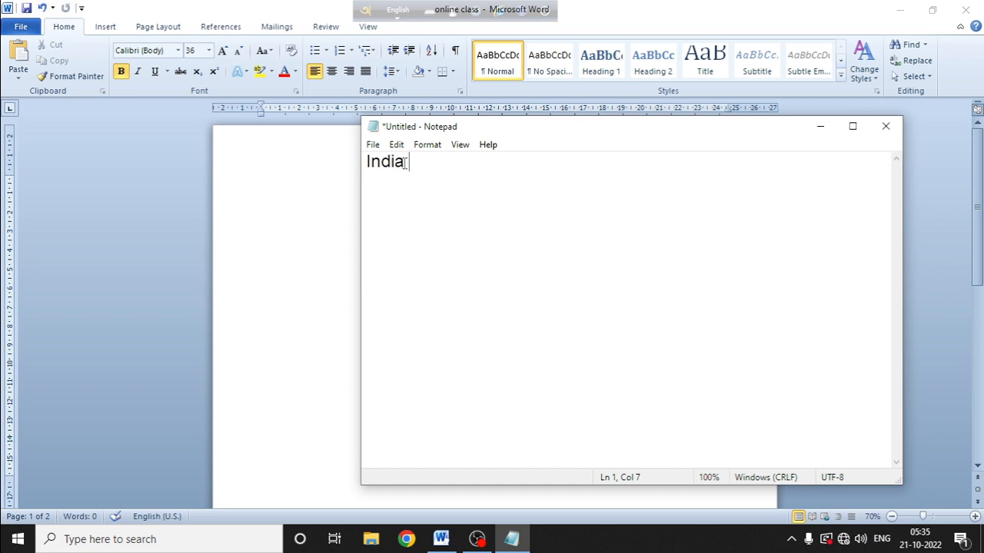
# Close Notepad without saving, then remove the blank lines in the Word document and enter India on the first line
pyautogui.click(884, 131)
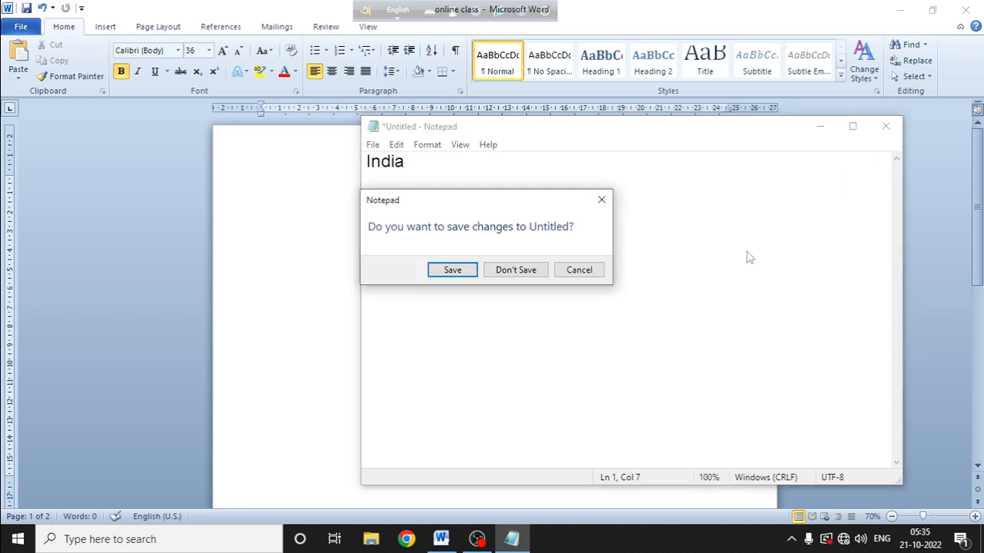
pyautogui.click(520, 271)
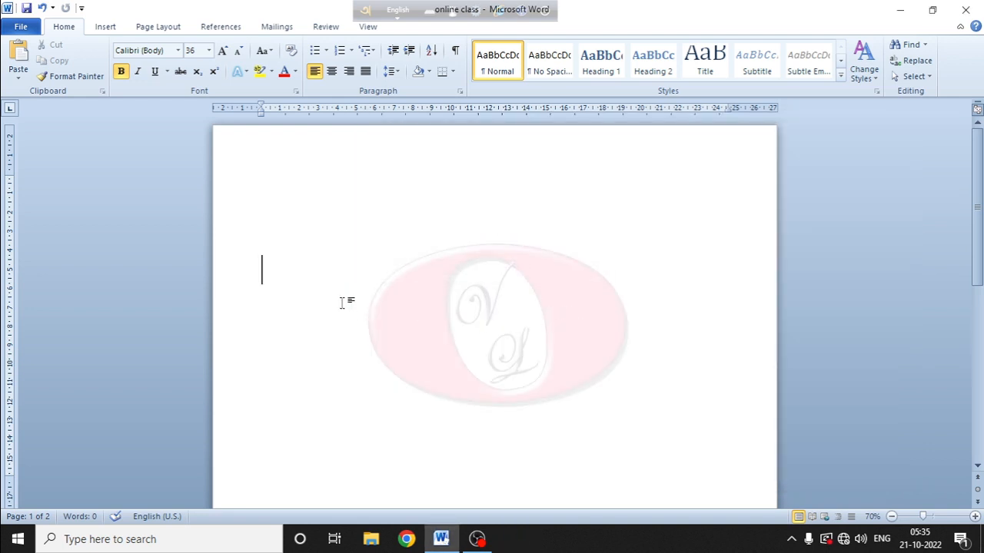
pyautogui.press('BackSpace')
pyautogui.press('BackSpace')
pyautogui.write('india')
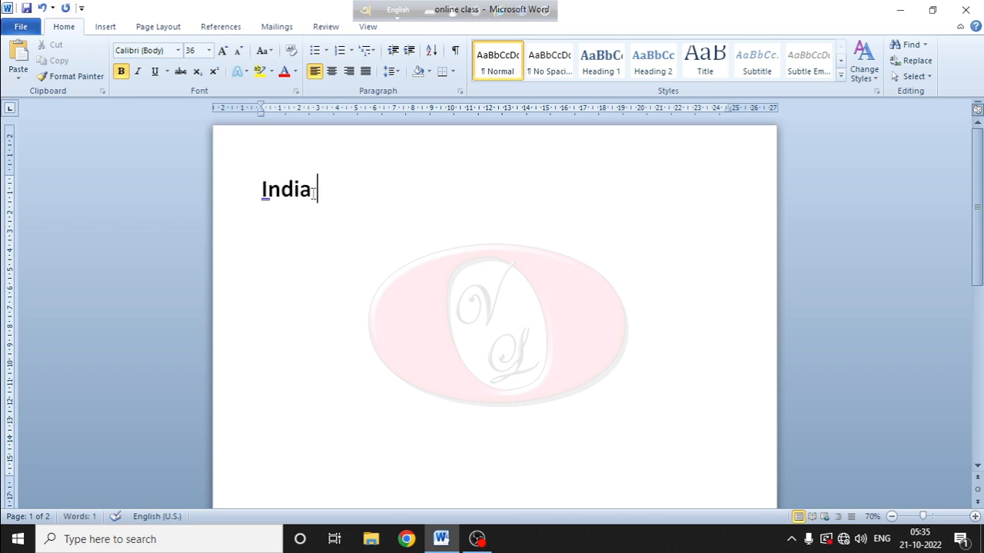
# Copy the word India and paste it four times after the original on the same line
pyautogui.moveTo(316, 194); pyautogui.dragTo(260, 194)
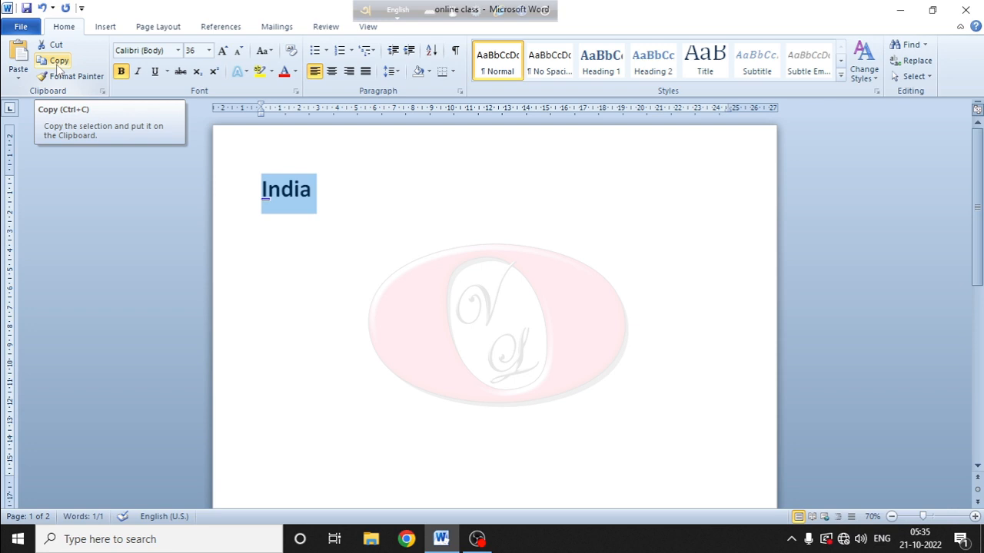
pyautogui.click(57, 67)
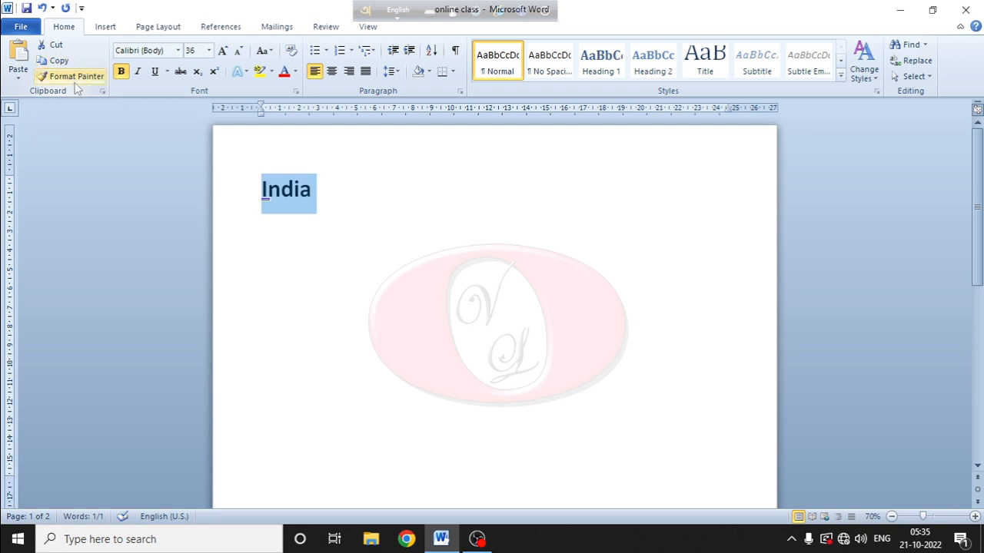
pyautogui.click(349, 198)
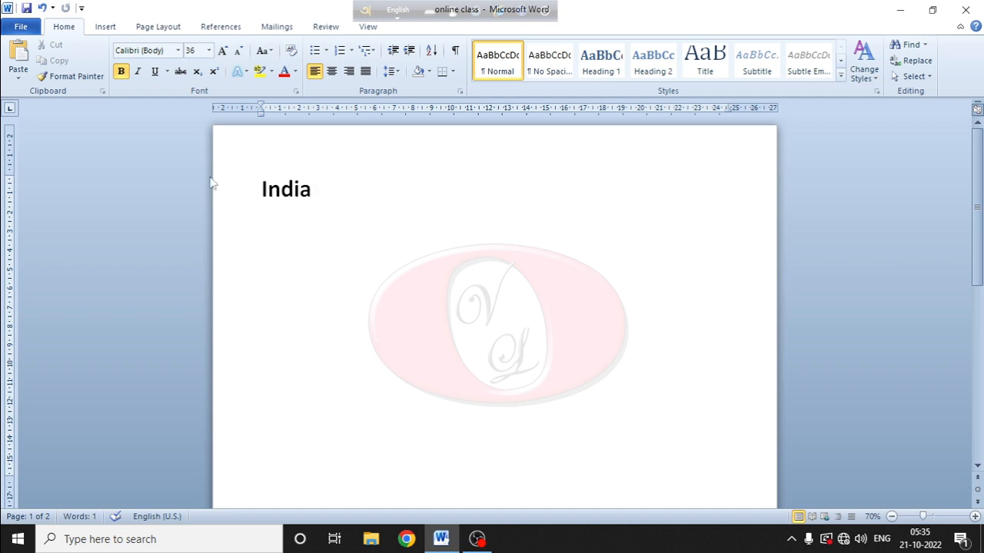
pyautogui.click(19, 57)
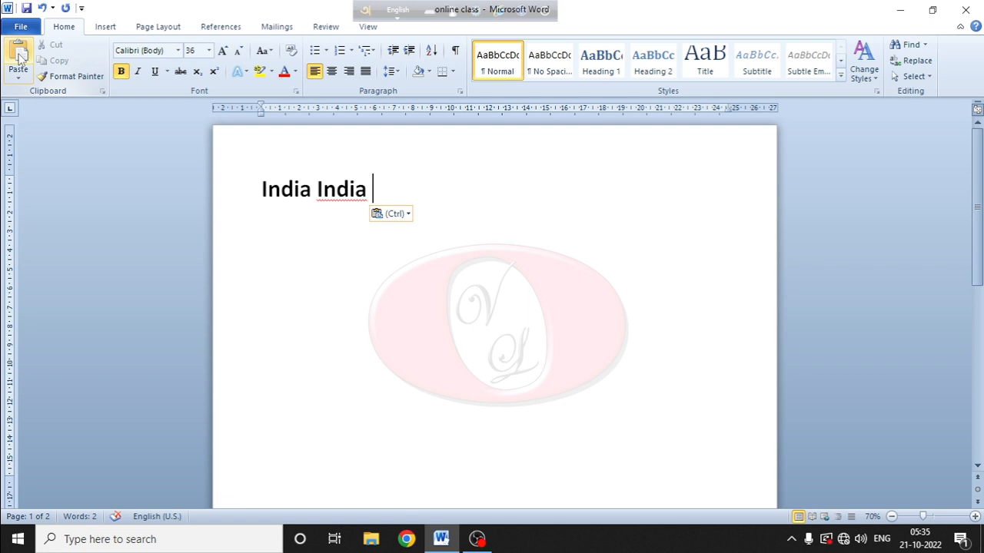
pyautogui.click(19, 58)
pyautogui.click(18, 58)
pyautogui.click(19, 57)
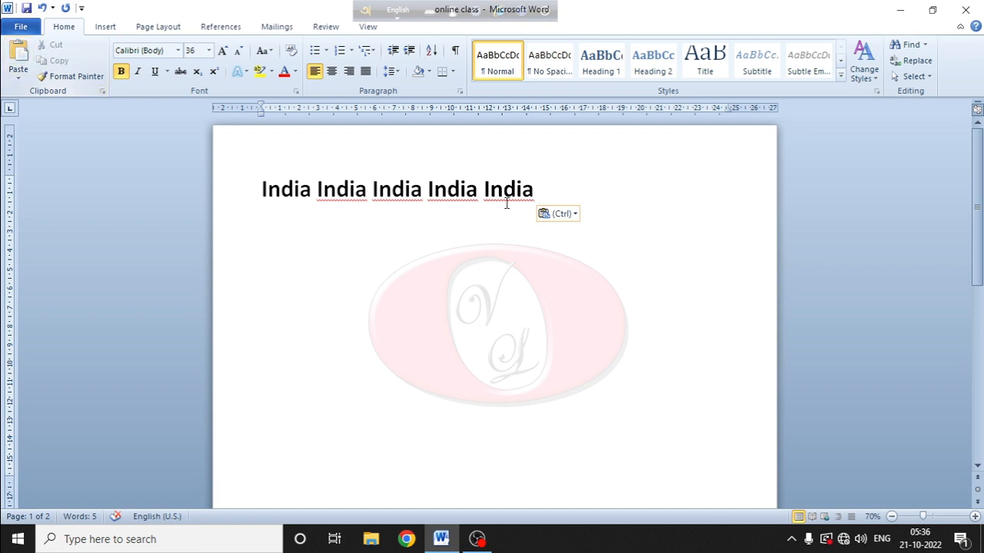
# Delete the whole line of repeated words and enter a single India in its place
pyautogui.moveTo(558, 189); pyautogui.dragTo(259, 190)
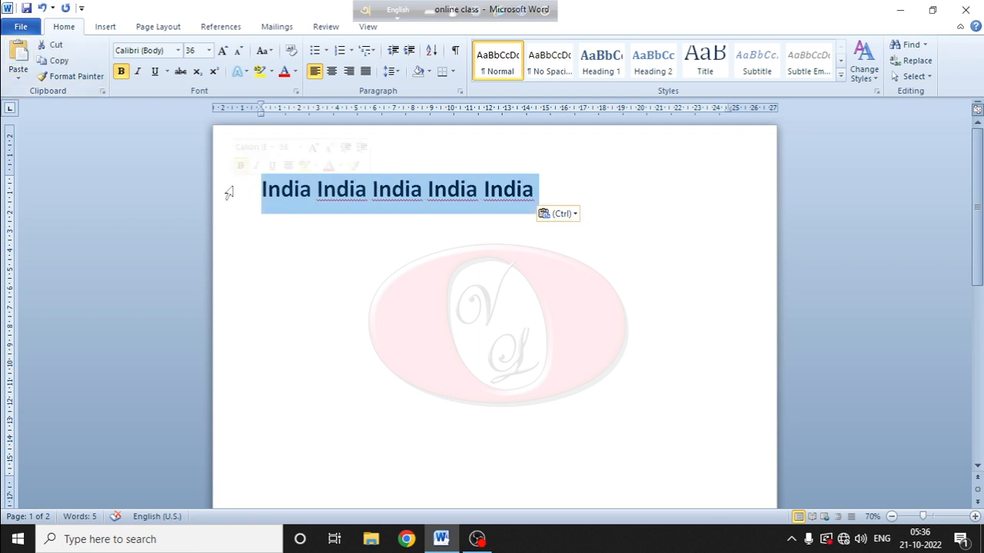
pyautogui.press('Delete')
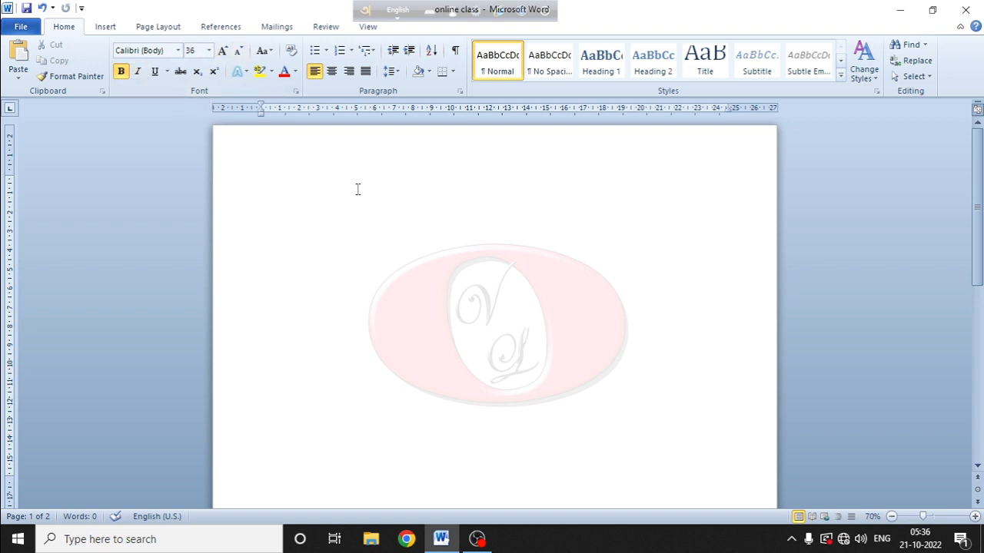
pyautogui.write('india')
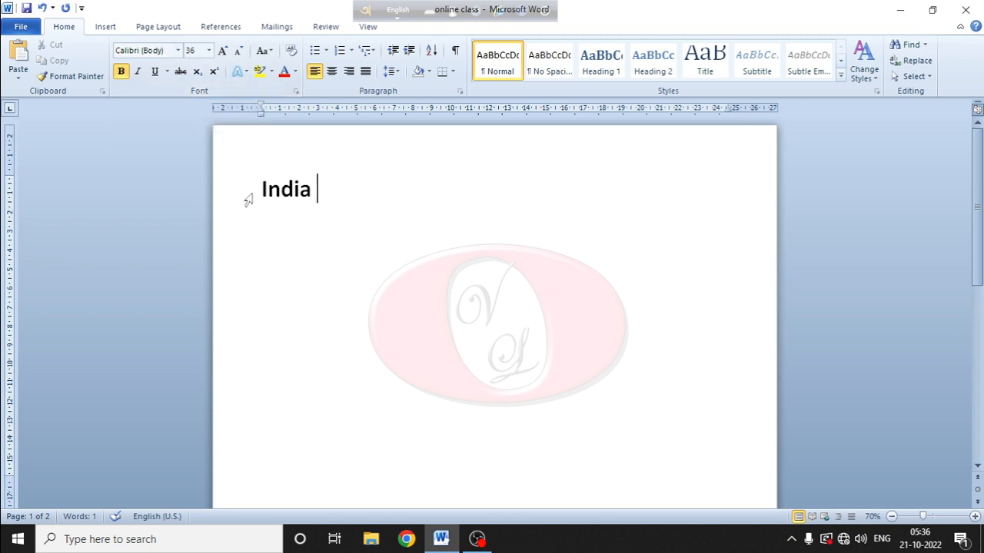
# Format the word India in the Georgia font at size 72
pyautogui.moveTo(262, 190); pyautogui.dragTo(312, 193)
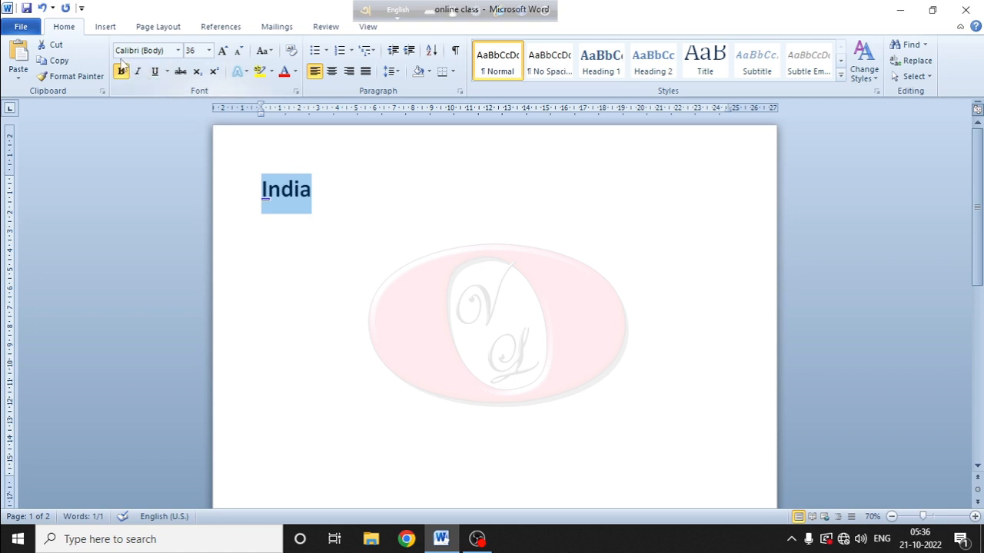
pyautogui.click(178, 51)
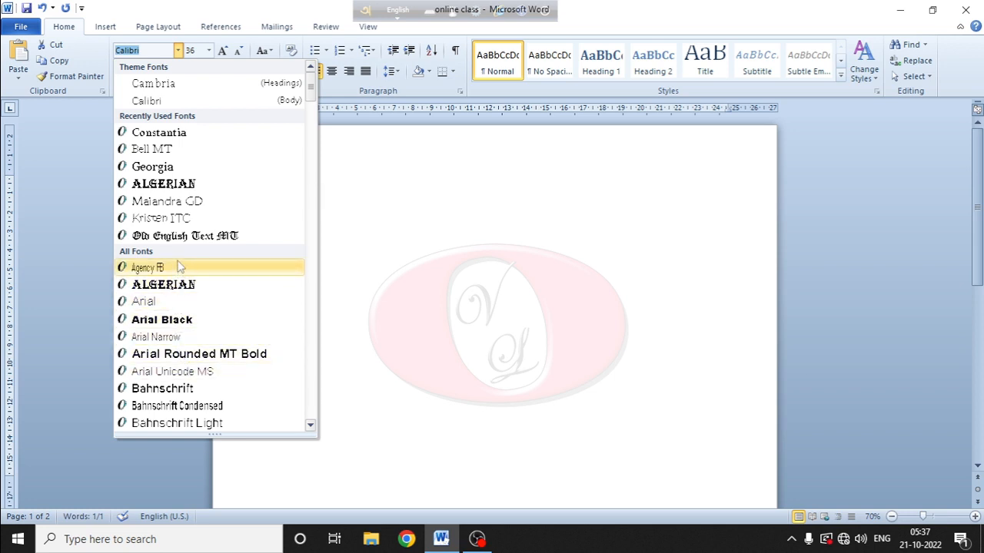
pyautogui.click(149, 167)
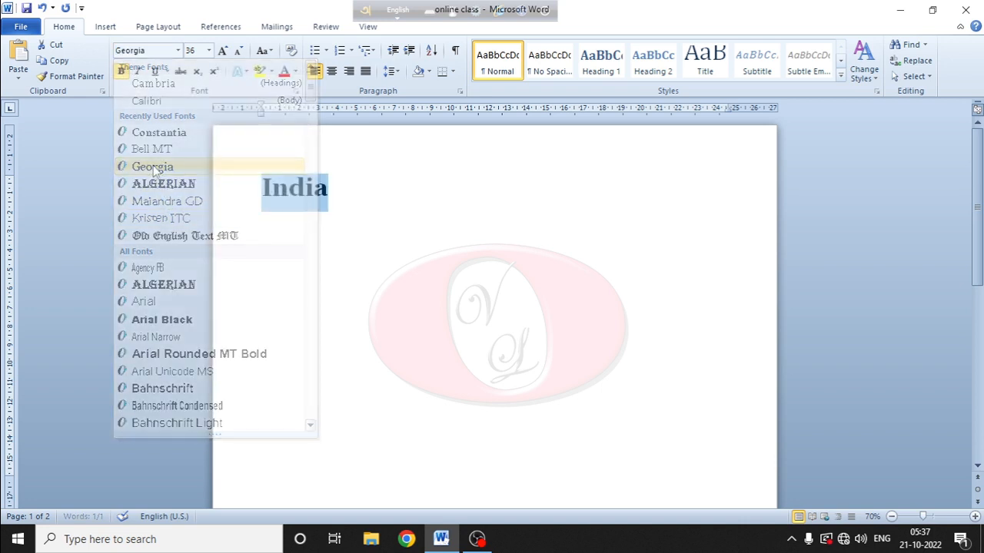
pyautogui.click(208, 51)
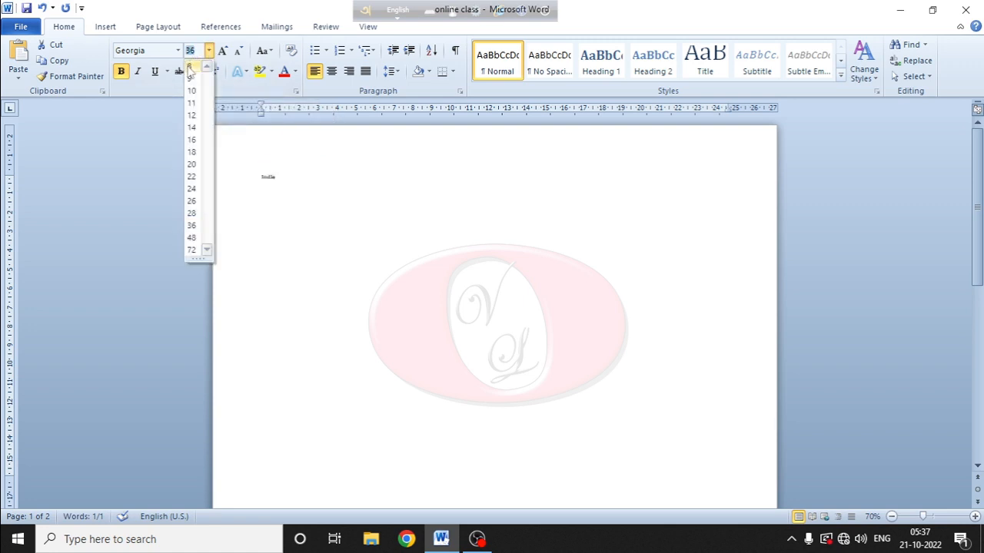
pyautogui.click(190, 254)
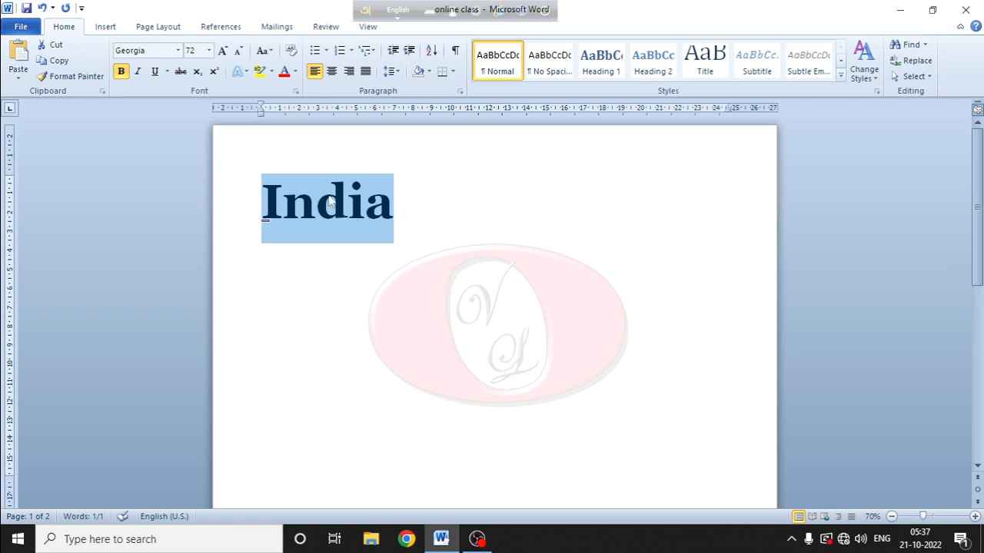
# Enlarge the word India stepwise with Grow Font up to size 230
pyautogui.click(223, 51)
pyautogui.click(223, 51)
pyautogui.click(224, 52)
pyautogui.click(223, 51)
pyautogui.click(224, 51)
pyautogui.click(223, 52)
pyautogui.click(223, 51)
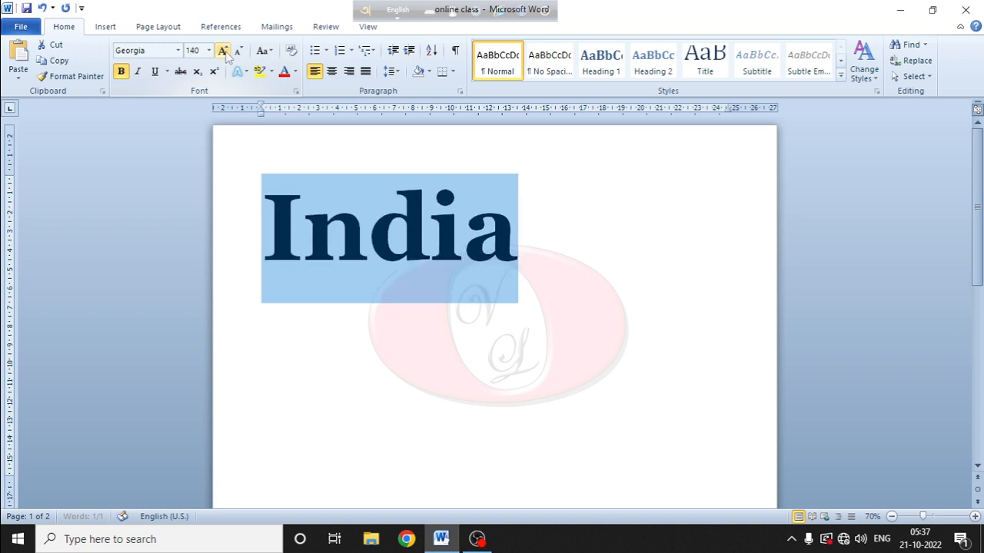
pyautogui.click(223, 52)
pyautogui.click(223, 51)
pyautogui.click(224, 51)
pyautogui.click(224, 52)
pyautogui.click(223, 52)
pyautogui.click(224, 51)
pyautogui.click(223, 52)
pyautogui.click(224, 52)
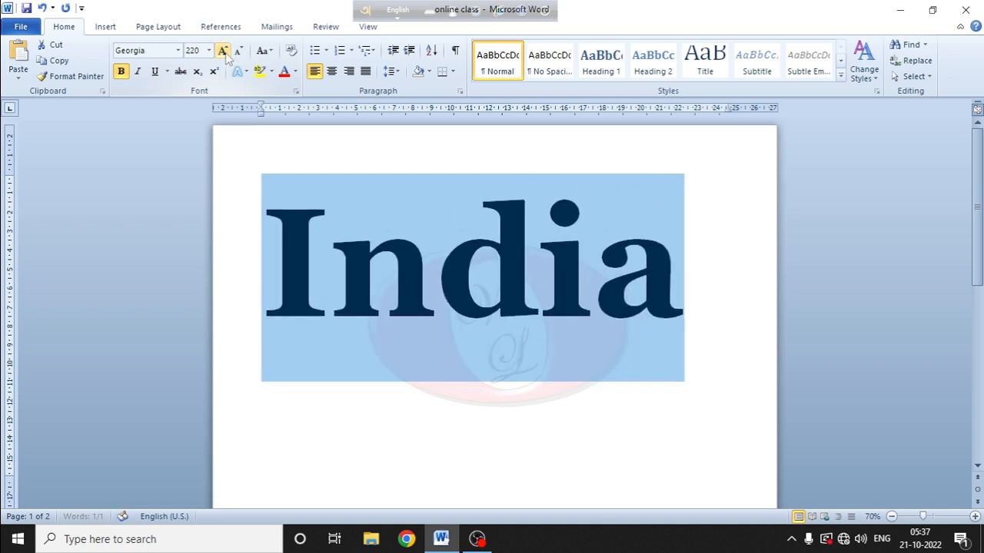
pyautogui.click(224, 51)
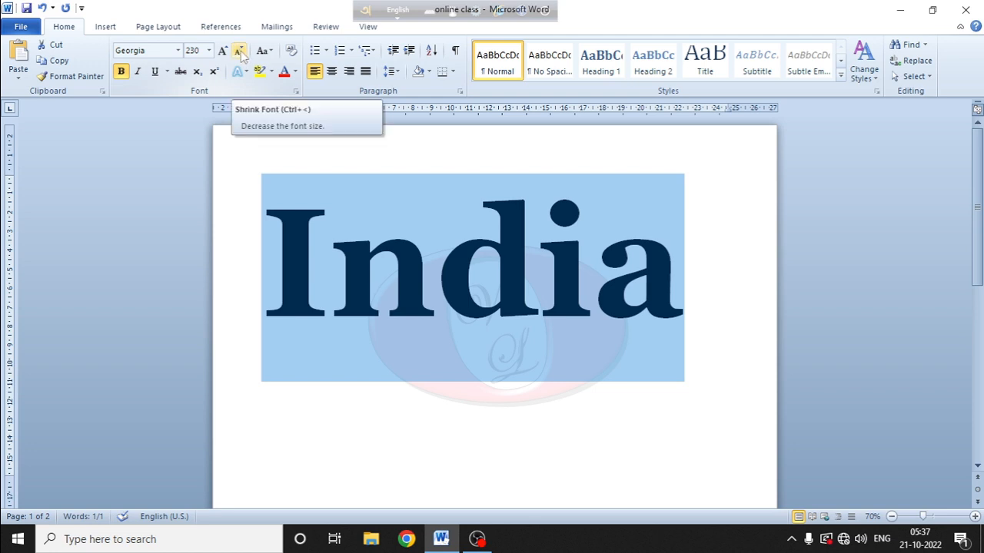
# Reduce the word India stepwise with Shrink Font down to size 28
pyautogui.click(241, 51)
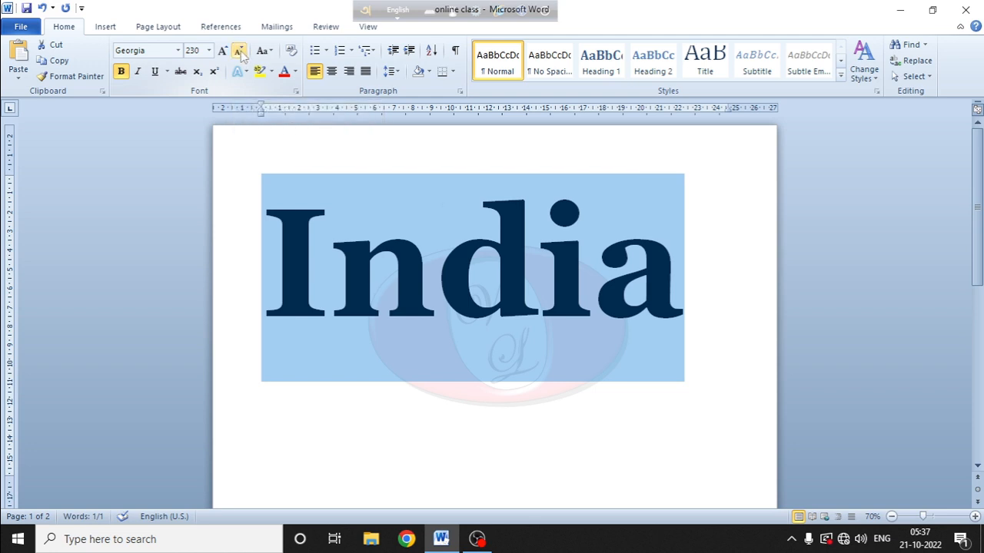
pyautogui.click(240, 51)
pyautogui.click(240, 50)
pyautogui.click(240, 51)
pyautogui.click(240, 51)
pyautogui.click(241, 51)
pyautogui.click(240, 50)
pyautogui.click(241, 51)
pyautogui.click(241, 51)
pyautogui.click(241, 51)
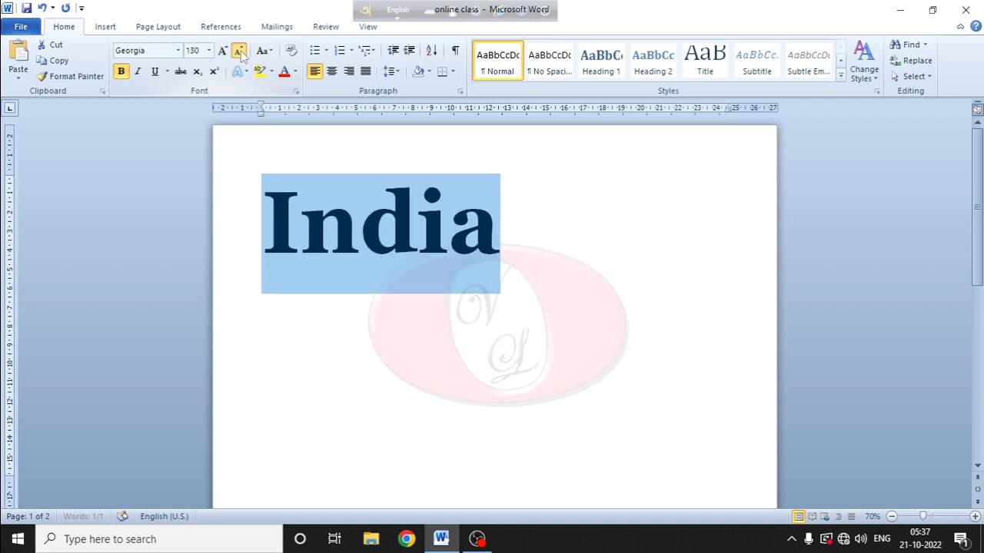
pyautogui.click(241, 51)
pyautogui.click(240, 51)
pyautogui.click(240, 50)
pyautogui.click(240, 50)
pyautogui.click(240, 51)
pyautogui.click(240, 50)
pyautogui.click(240, 51)
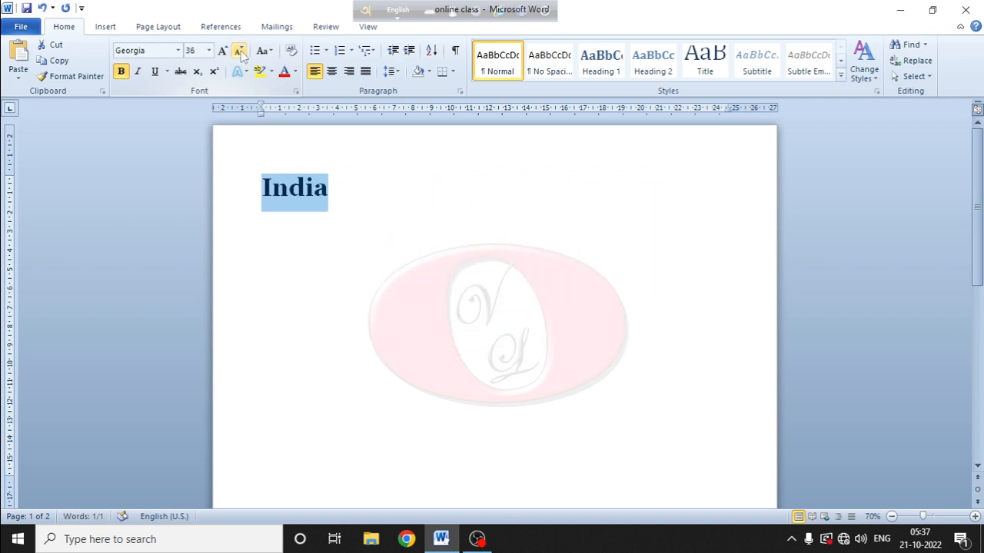
pyautogui.click(241, 51)
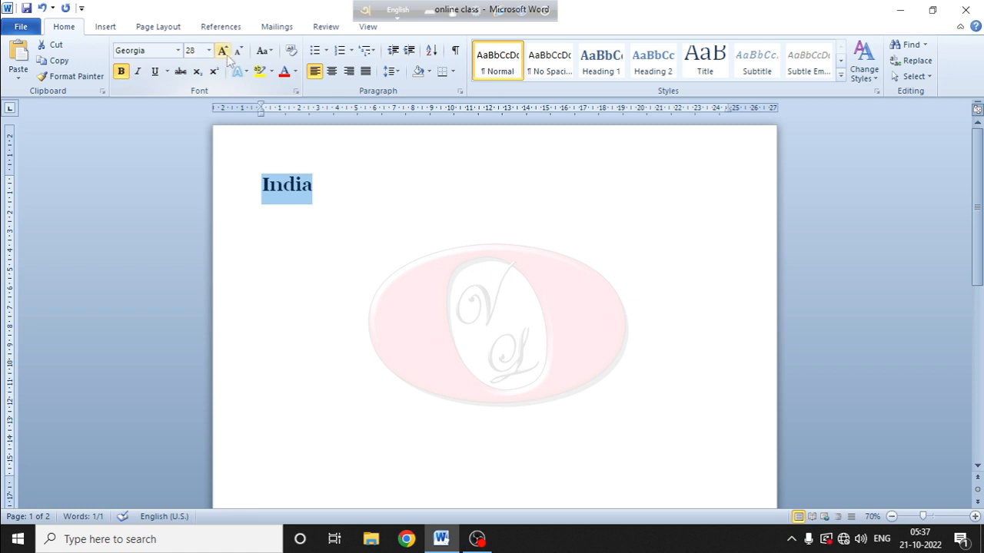
# Grow the word India stepwise to size 80, then shrink it to size 48
pyautogui.click(227, 54)
pyautogui.click(227, 54)
pyautogui.click(227, 54)
pyautogui.click(226, 54)
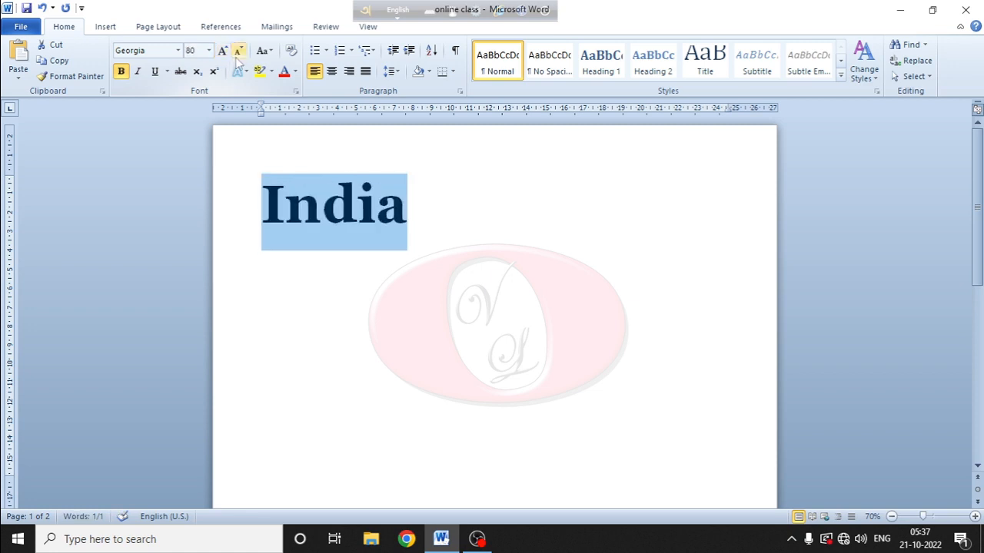
pyautogui.click(237, 54)
pyautogui.click(237, 54)
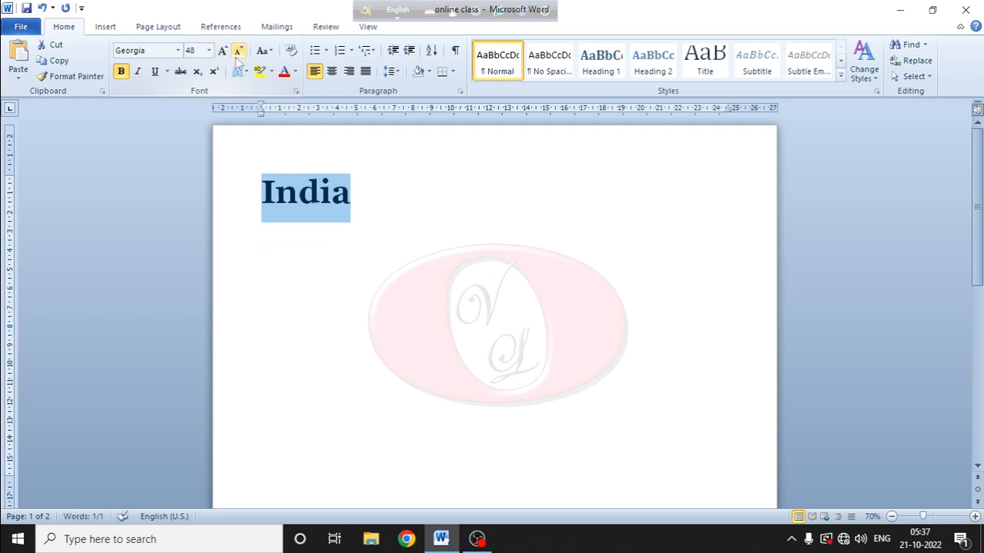
# Switch bold off and back on for the word India and italicize it
pyautogui.click(126, 74)
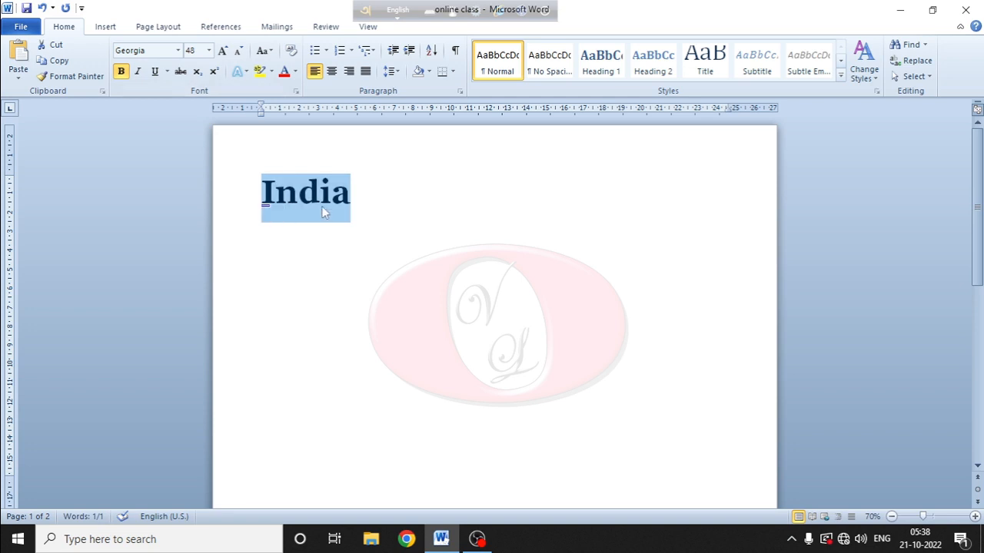
pyautogui.click(122, 73)
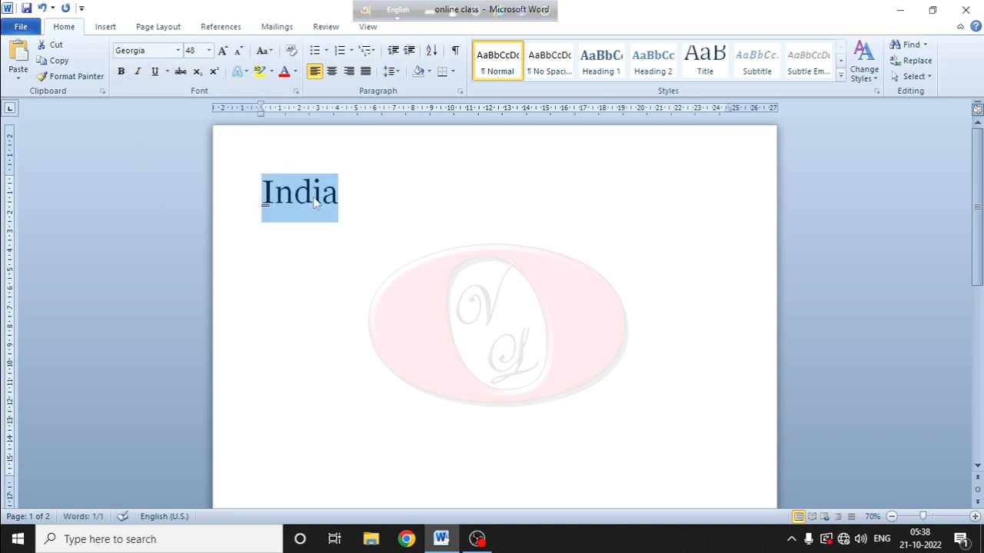
pyautogui.click(120, 75)
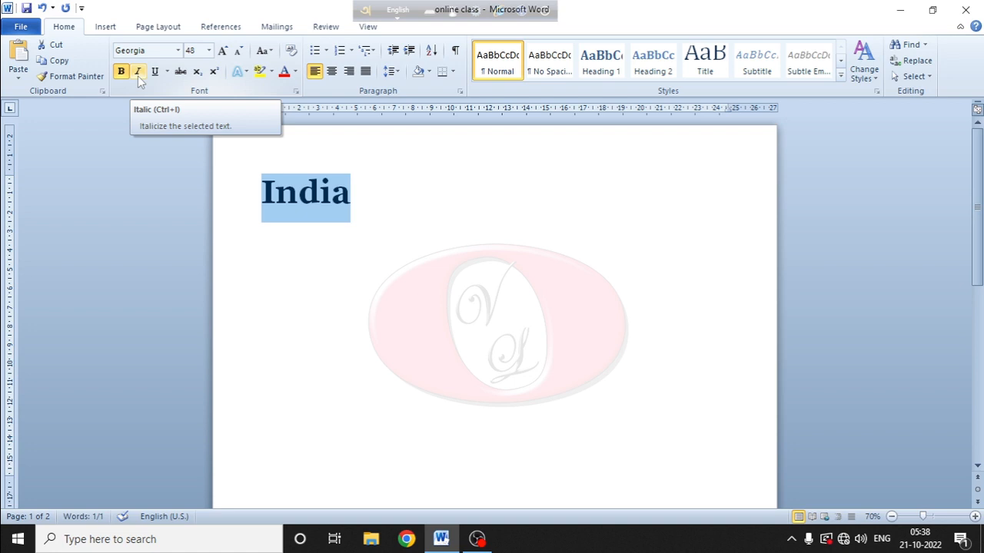
pyautogui.click(137, 75)
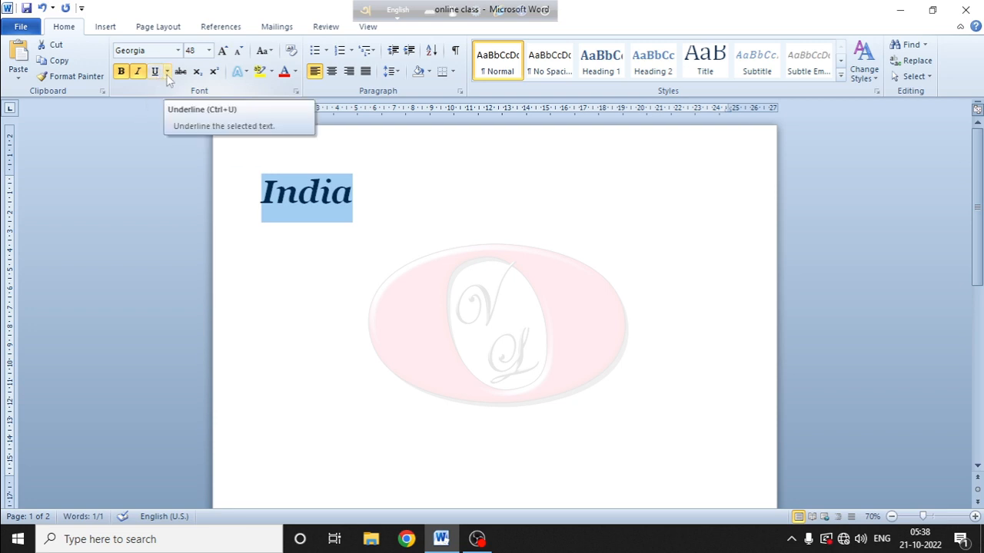
# Underline the word India with the dash-dot-dot line style and strike it through
pyautogui.click(167, 71)
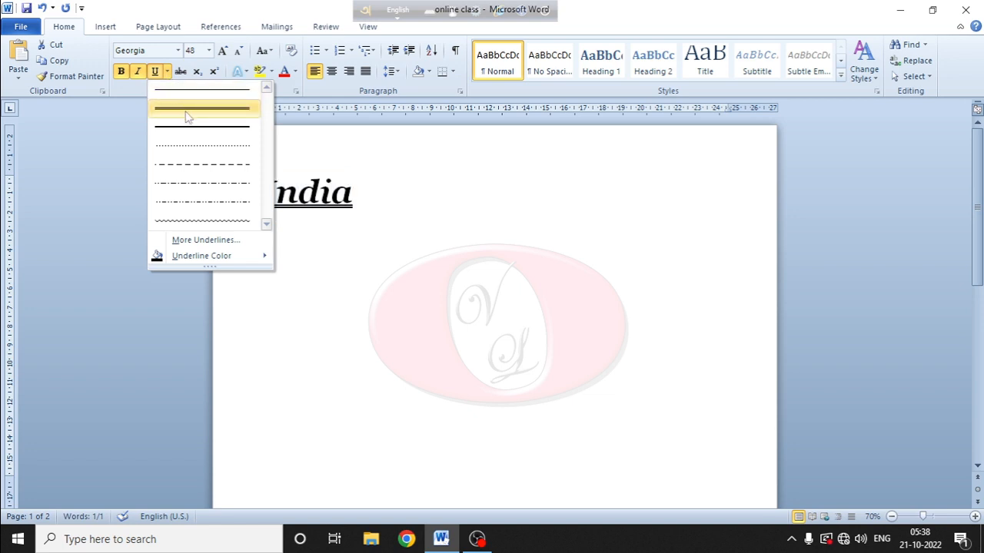
pyautogui.click(192, 206)
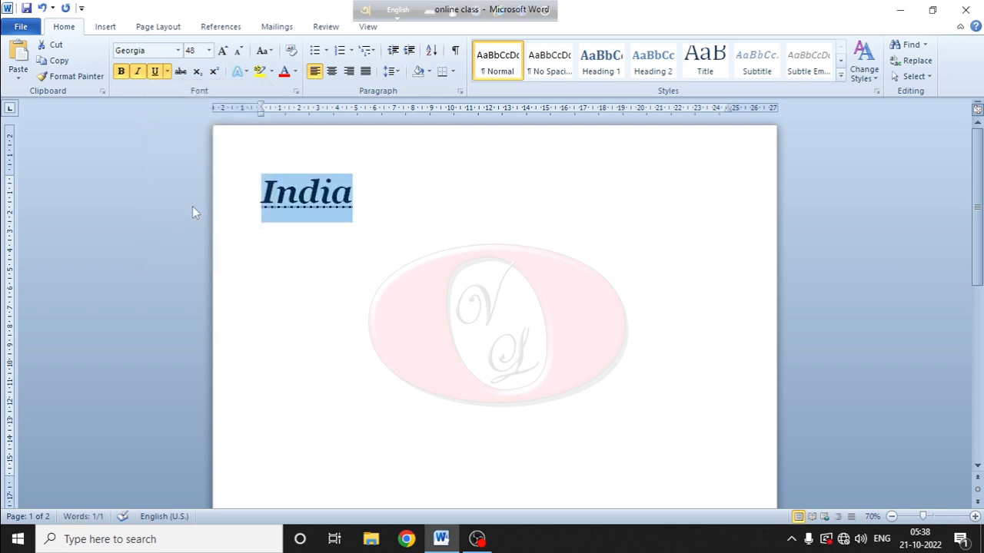
pyautogui.click(181, 71)
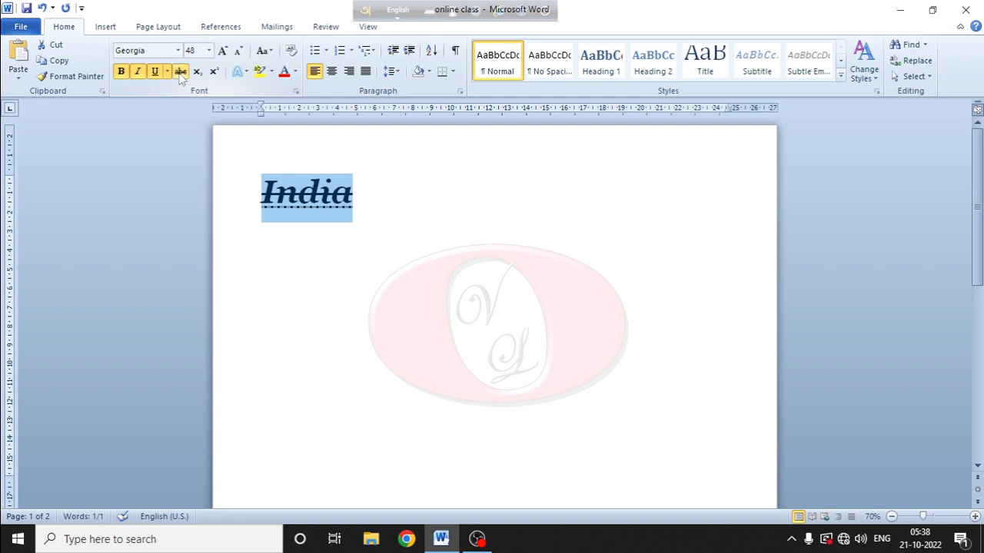
# Clear the strikethrough, underline, italic and bold from India and start a new line below it
pyautogui.click(181, 72)
pyautogui.click(150, 72)
pyautogui.click(138, 72)
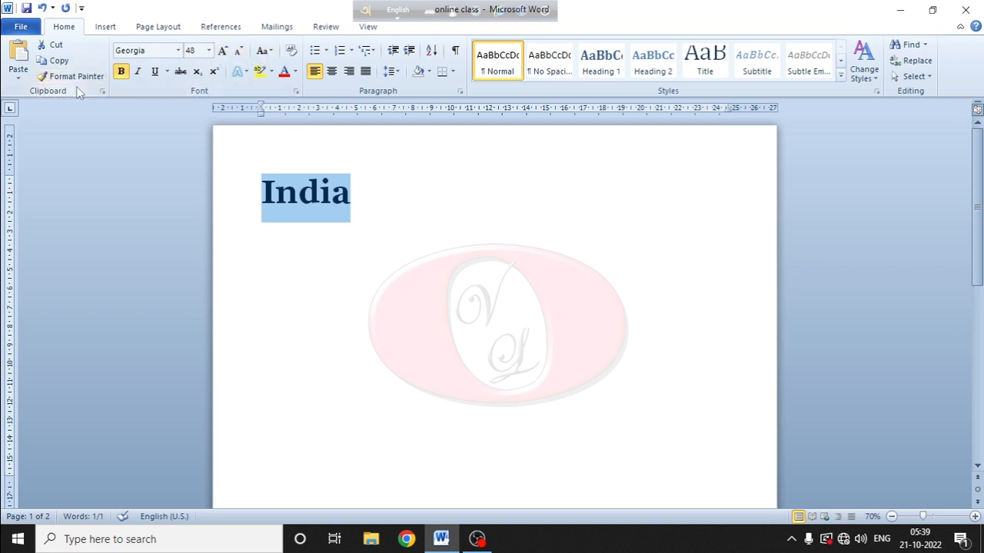
pyautogui.click(122, 71)
pyautogui.click(361, 206)
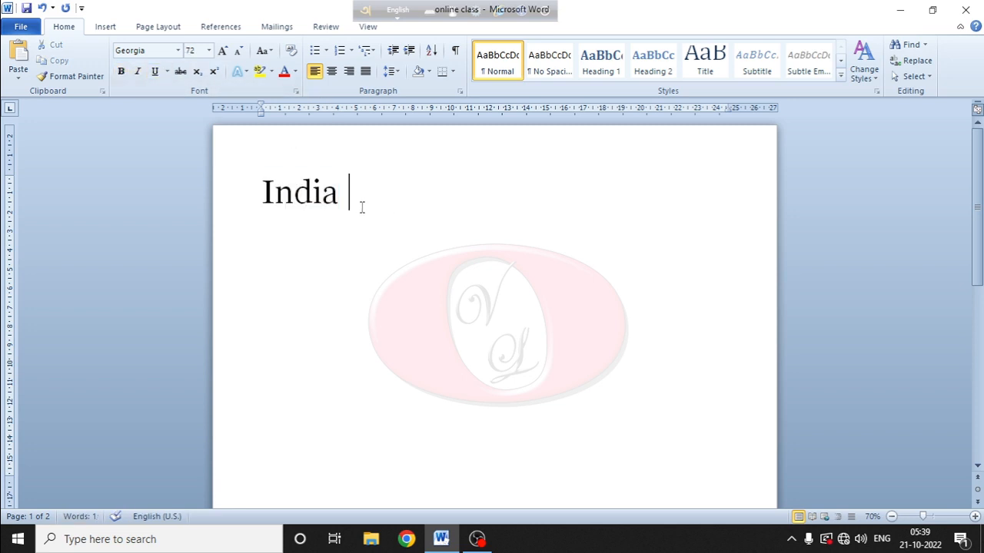
pyautogui.press('Return')
pyautogui.write('west')
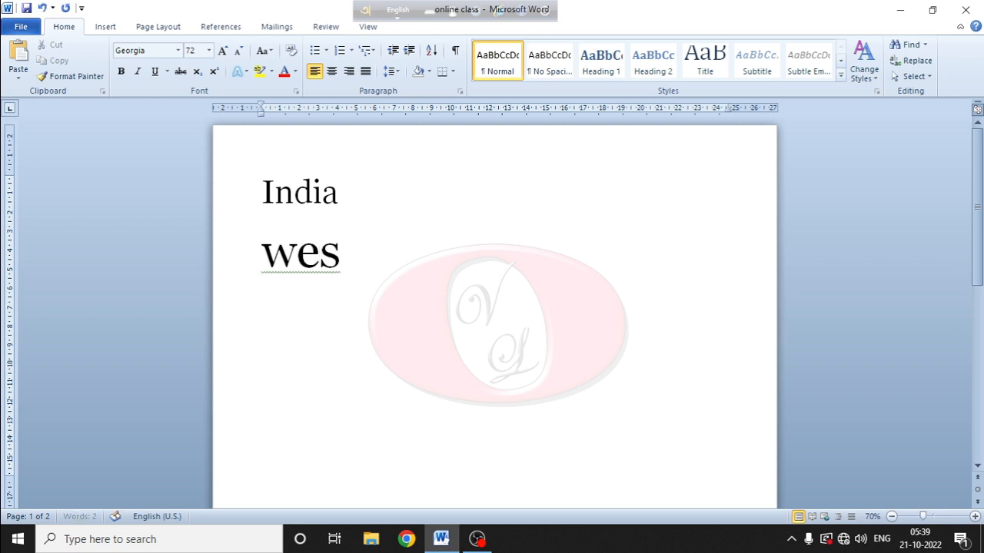
pyautogui.press('BackSpace')
pyautogui.press('BackSpace')
pyautogui.press('BackSpace')
pyautogui.press('BackSpace')
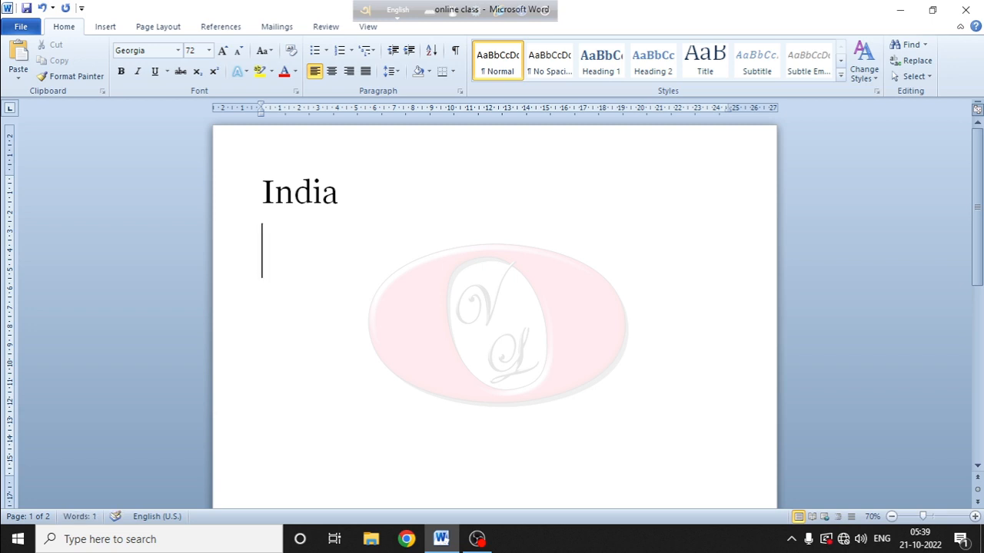
# Enter the text West Bengal on the line below India
pyautogui.write('WE')
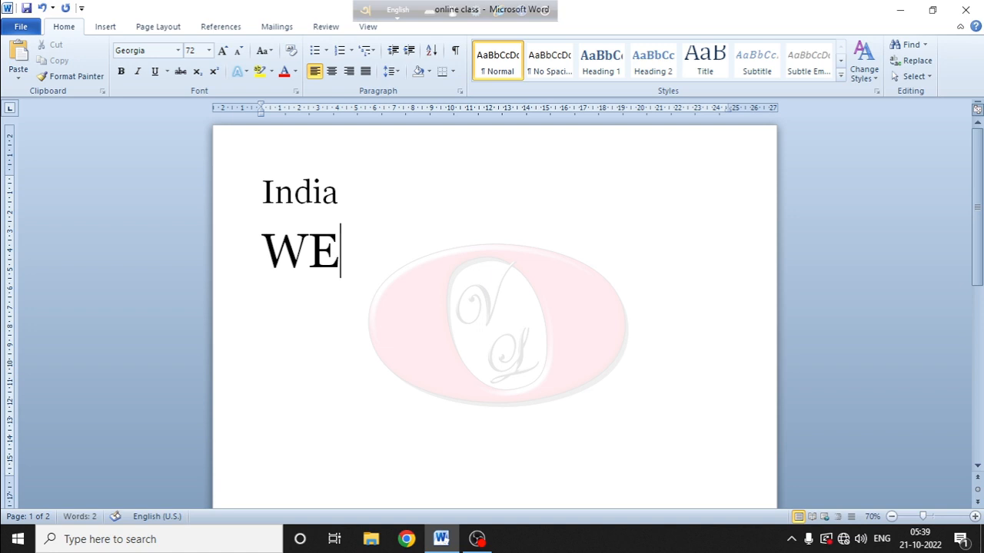
pyautogui.press('BackSpace')
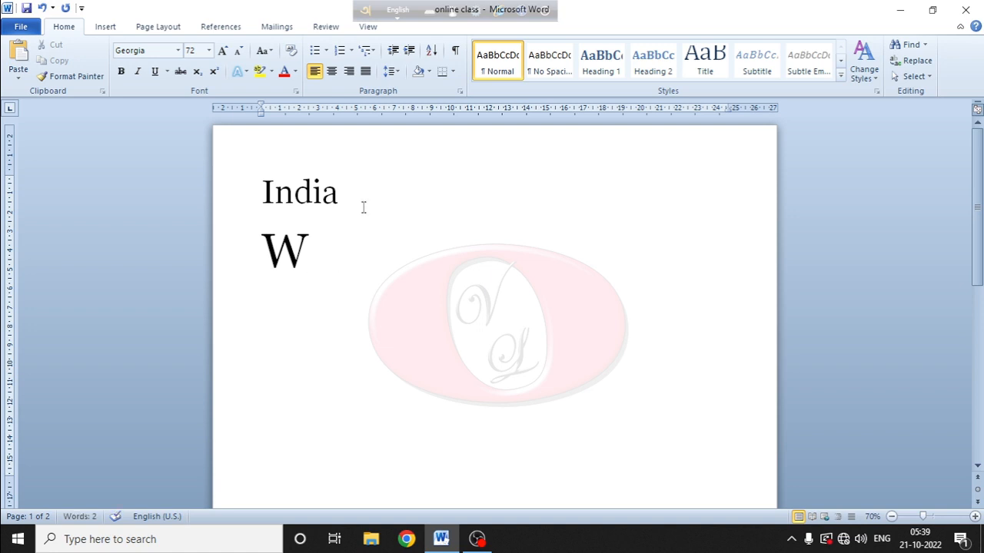
pyautogui.write('es')
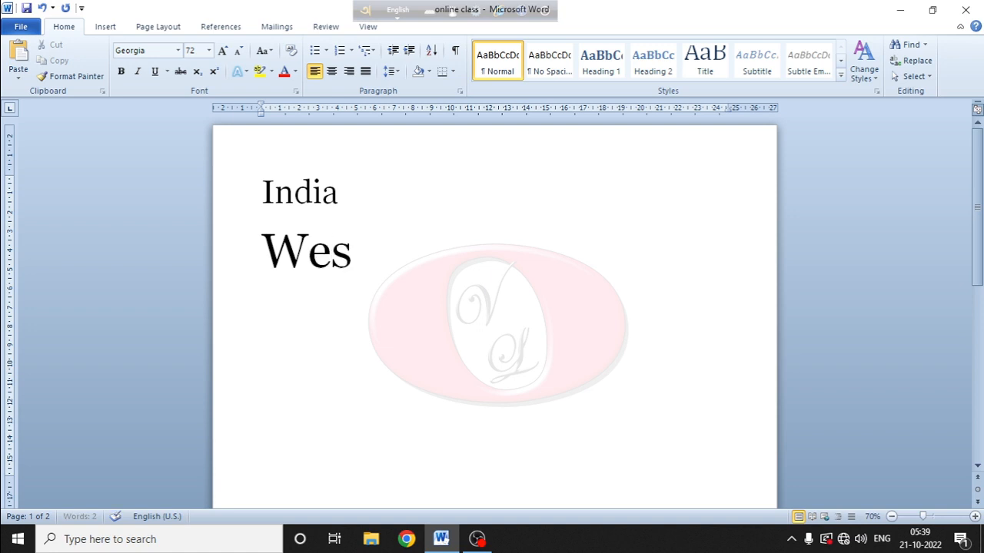
pyautogui.write('t bengal')
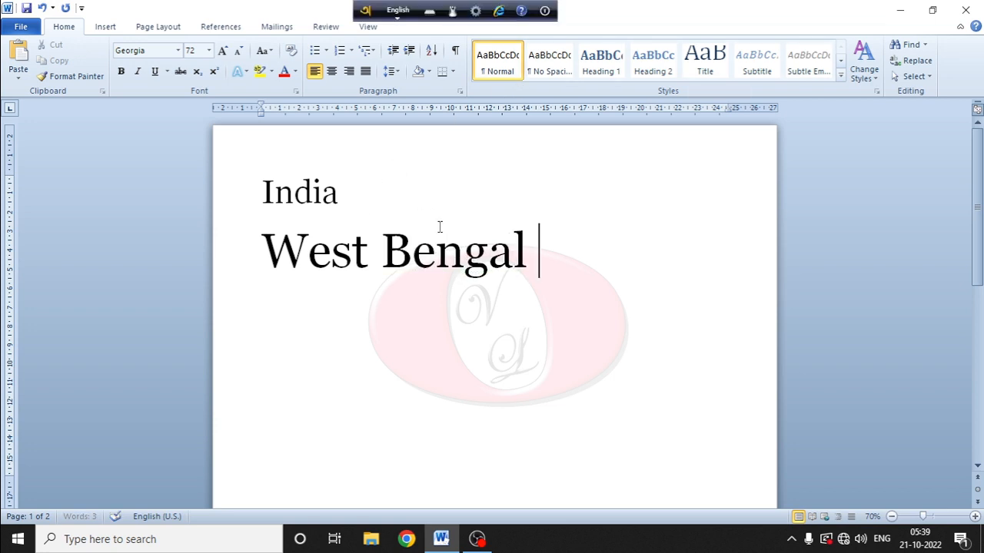
# Reduce the whole West Bengal line to size 48 with Shrink Font
pyautogui.click(314, 193)
pyautogui.moveTo(492, 269); pyautogui.dragTo(266, 291)
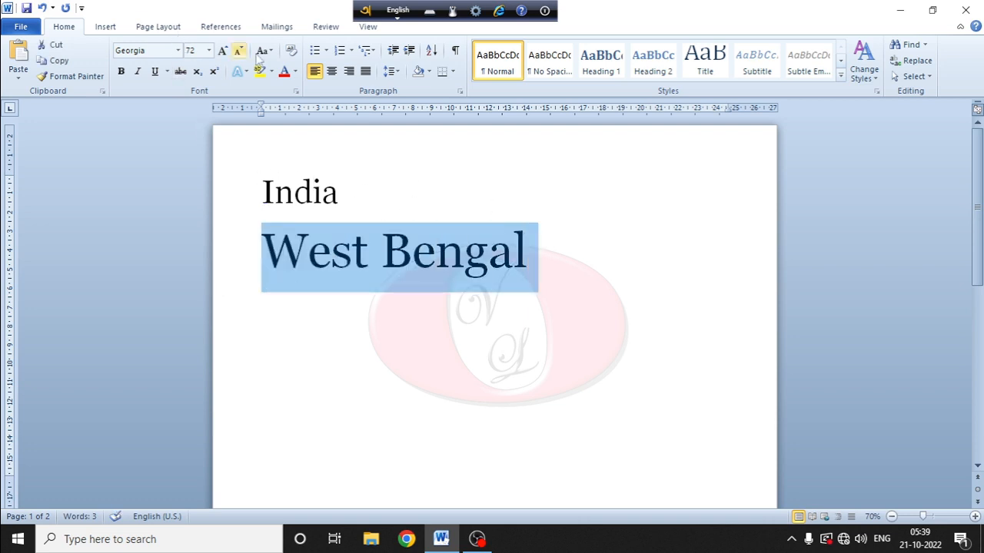
pyautogui.click(239, 51)
# Format the word India in the Algerian font at size 72
pyautogui.click(349, 193)
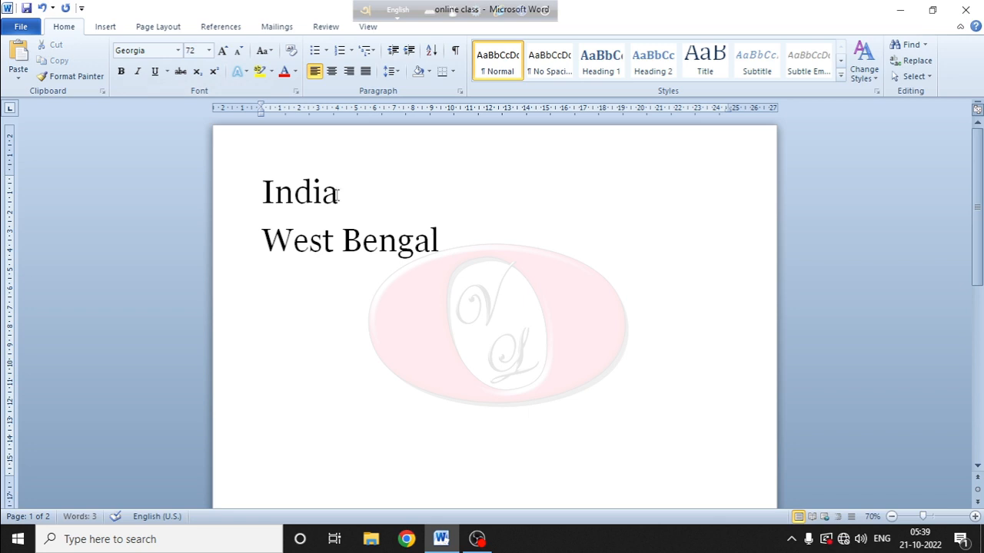
pyautogui.hotkey('shift', 'Left')
pyautogui.hotkey('shift', 'Left')
pyautogui.hotkey('shift', 'Left')
pyautogui.hotkey('shift', 'Left')
pyautogui.hotkey('shift', 'Left')
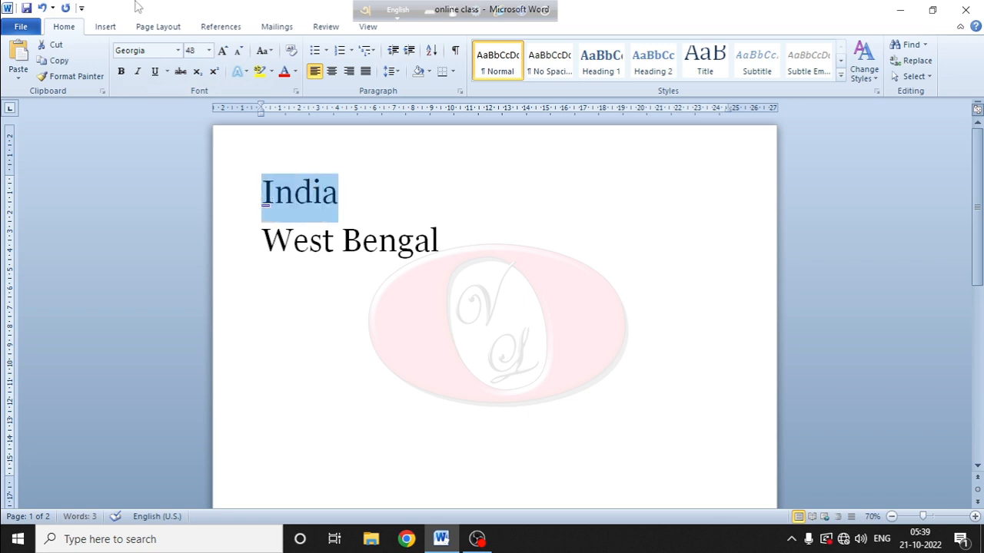
pyautogui.click(178, 50)
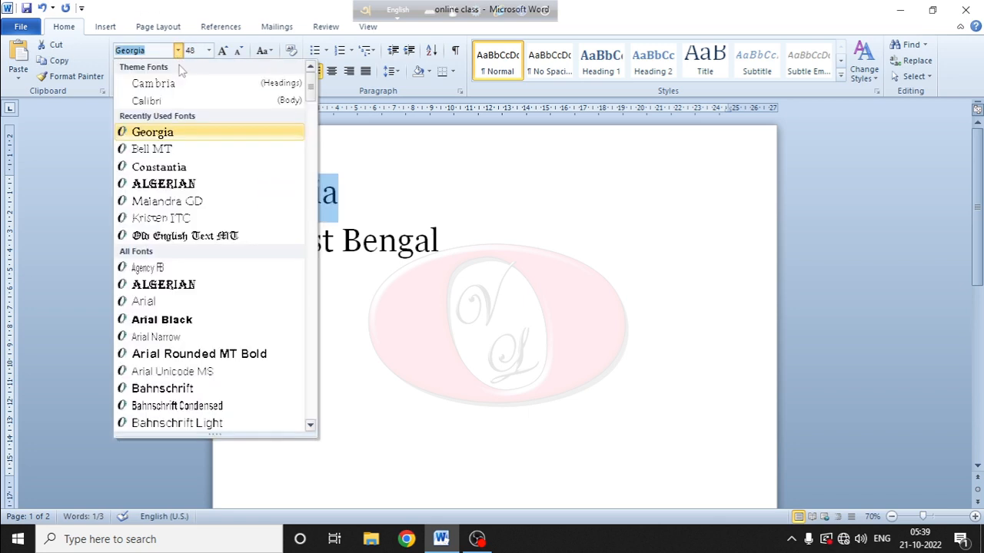
pyautogui.click(183, 185)
pyautogui.click(208, 51)
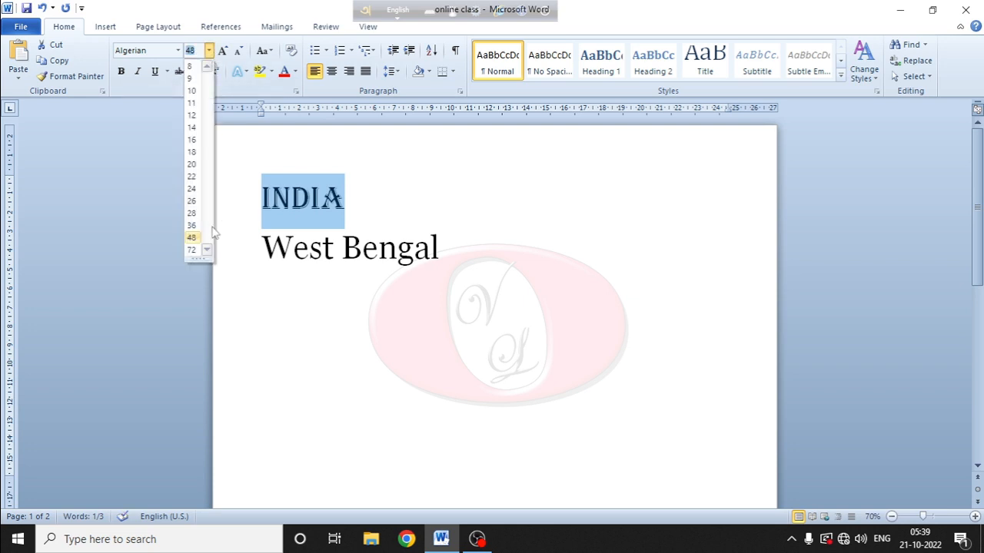
pyautogui.click(191, 252)
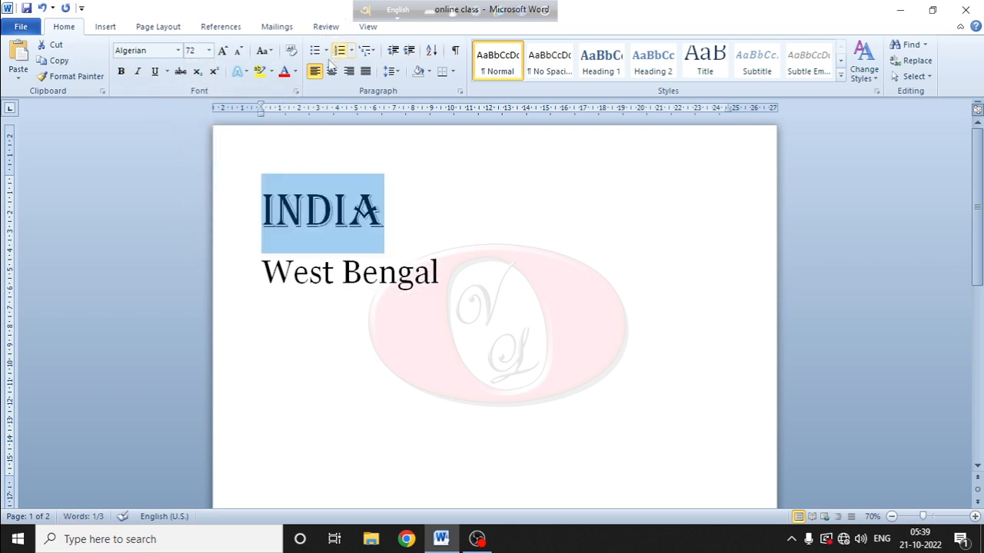
# Colour the word India in standard red and clear the selection
pyautogui.click(296, 71)
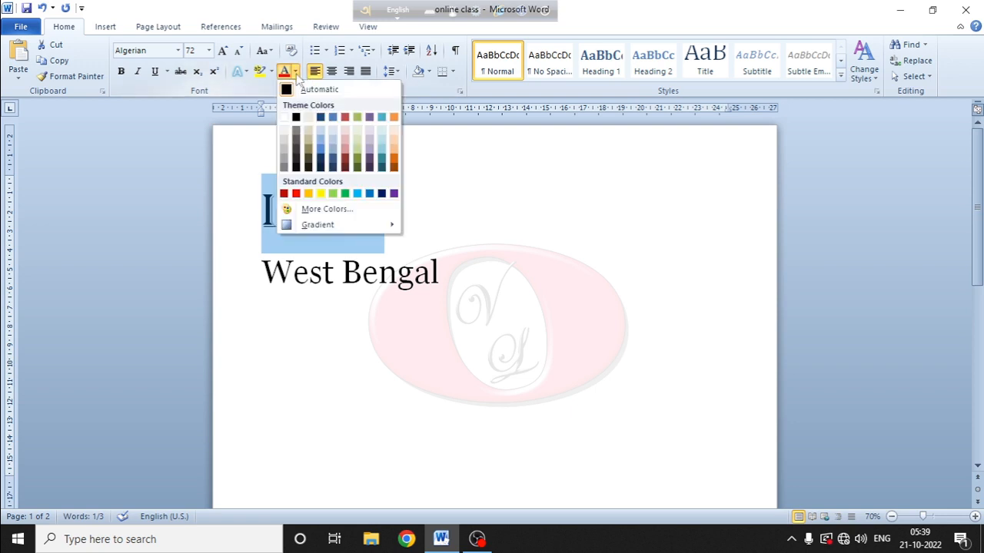
pyautogui.click(296, 194)
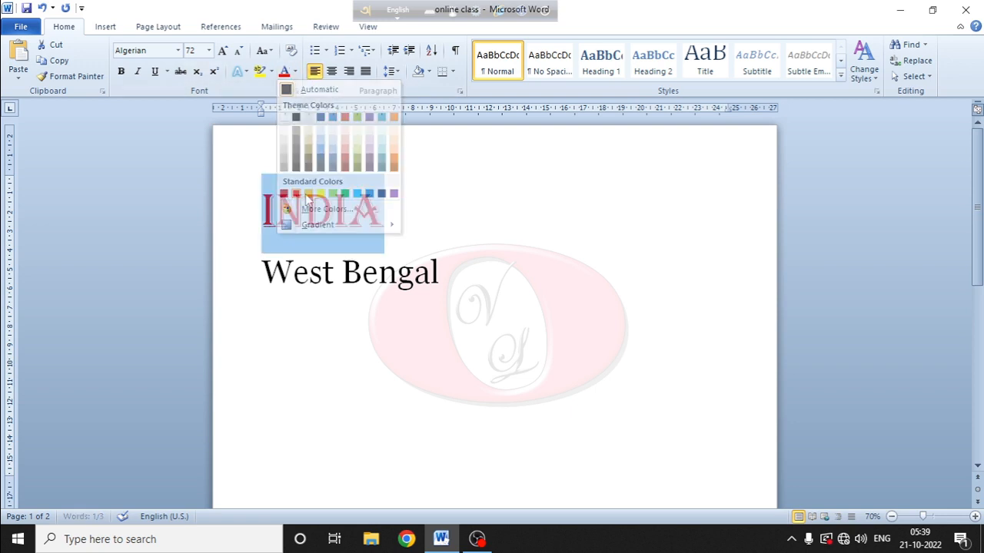
pyautogui.click(546, 286)
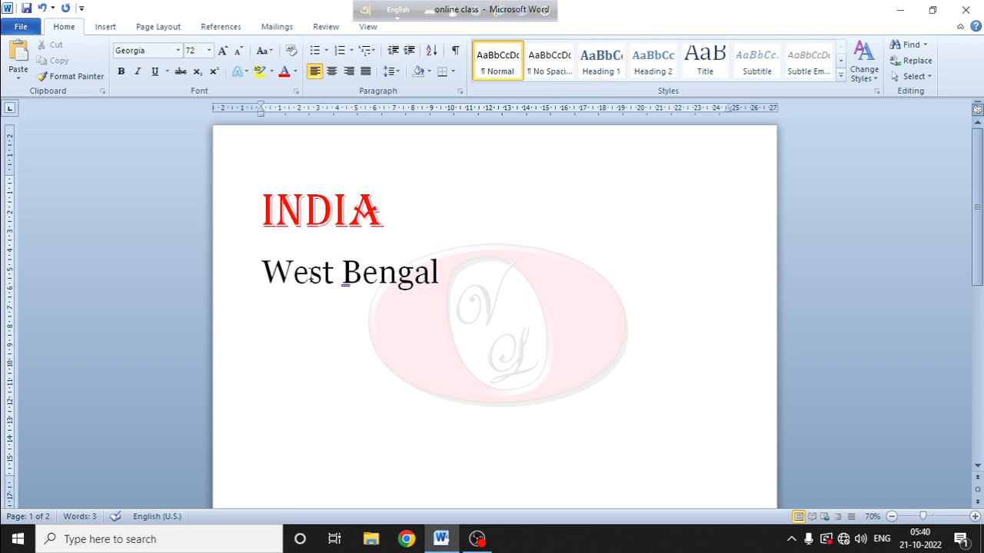
# Select the West Bengal and India lines in turn to compare their font formatting
pyautogui.click(262, 273)
pyautogui.moveTo(261, 273); pyautogui.dragTo(445, 276)
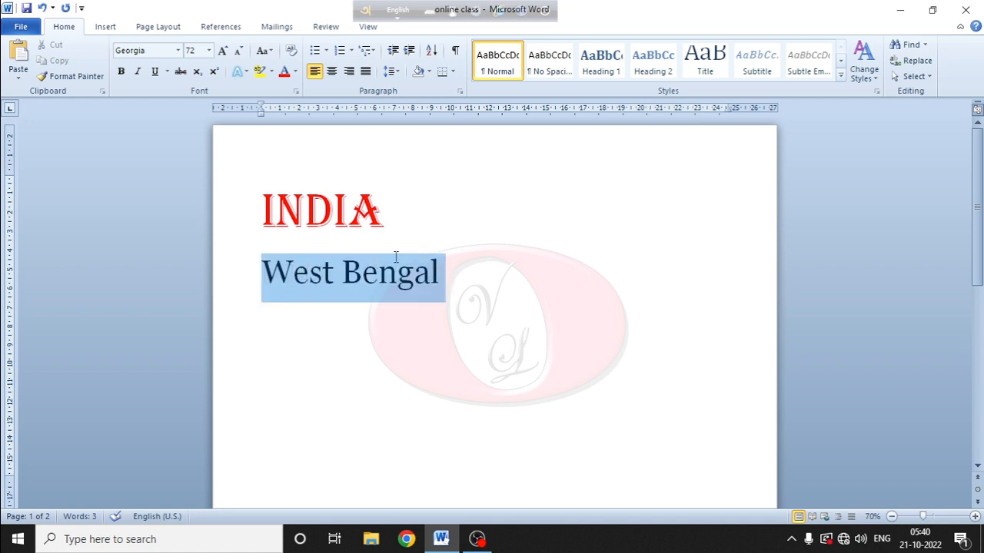
pyautogui.moveTo(263, 206); pyautogui.dragTo(387, 202)
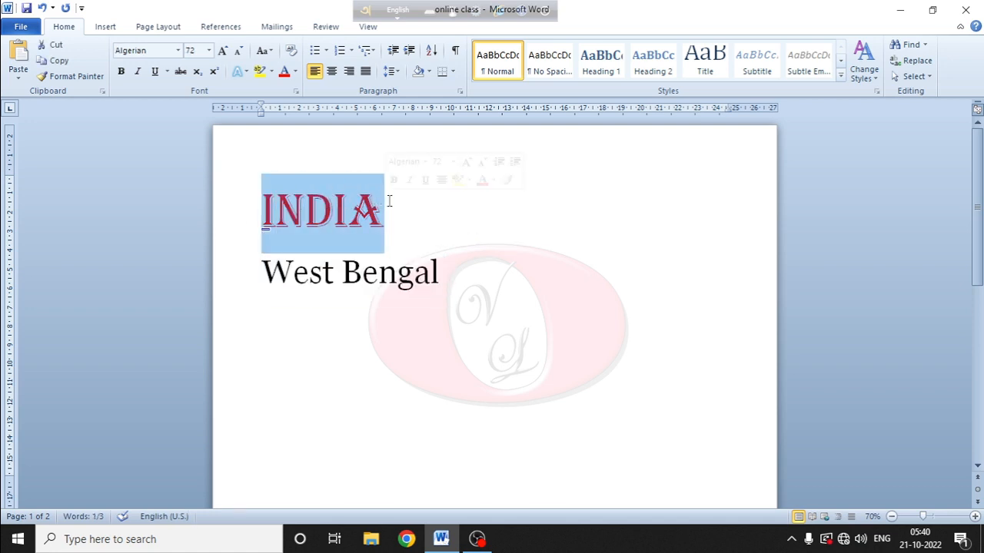
pyautogui.click(375, 220)
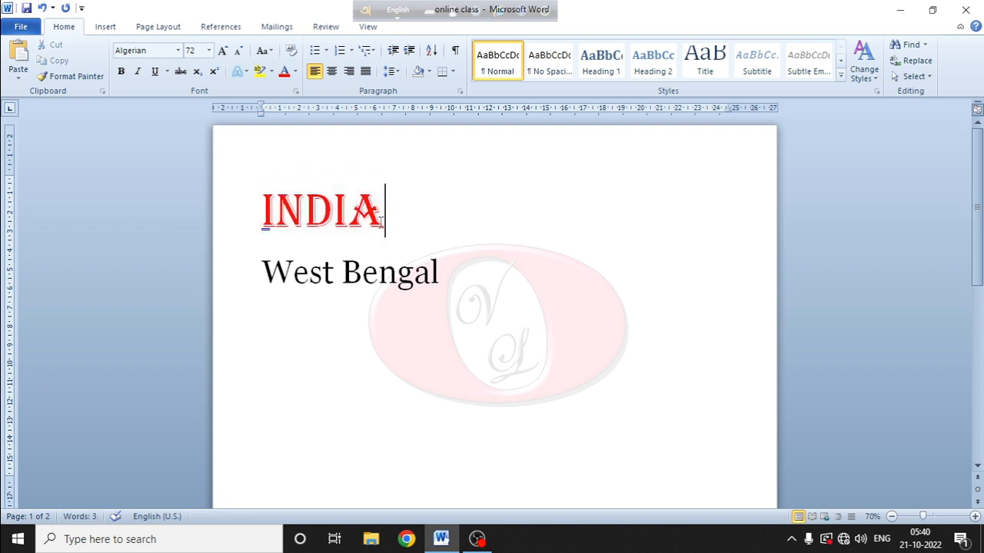
pyautogui.moveTo(382, 223); pyautogui.dragTo(239, 226)
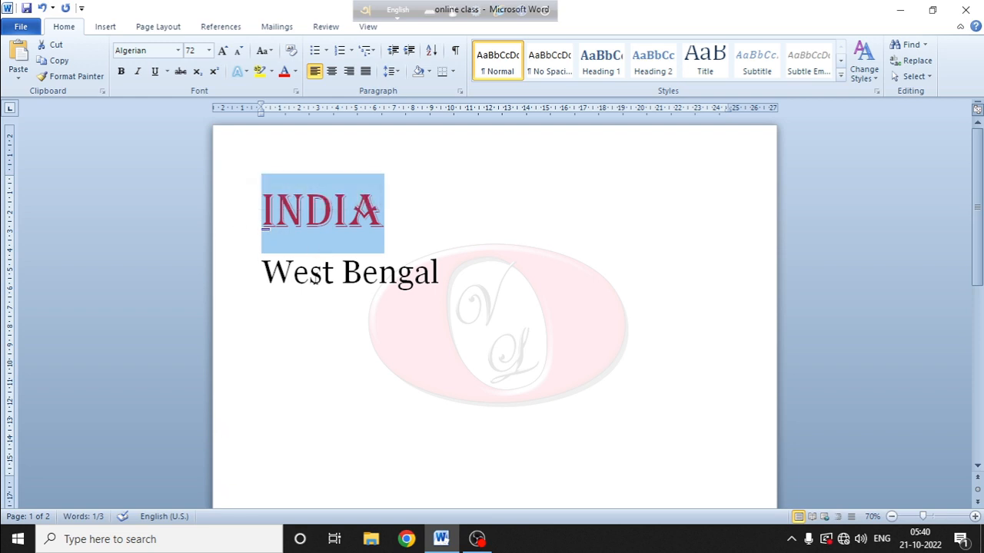
pyautogui.click(312, 278)
pyautogui.moveTo(262, 273); pyautogui.dragTo(422, 269)
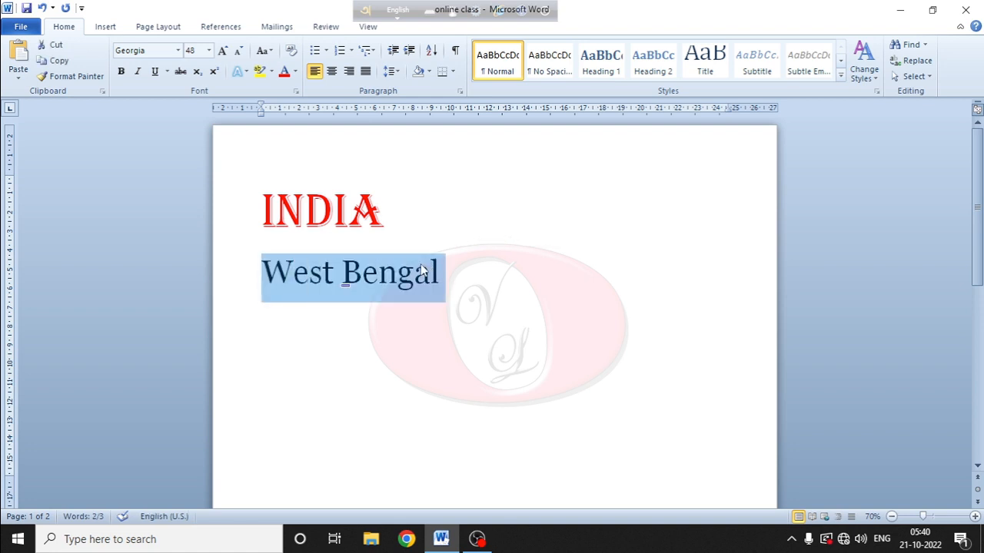
pyautogui.click(391, 289)
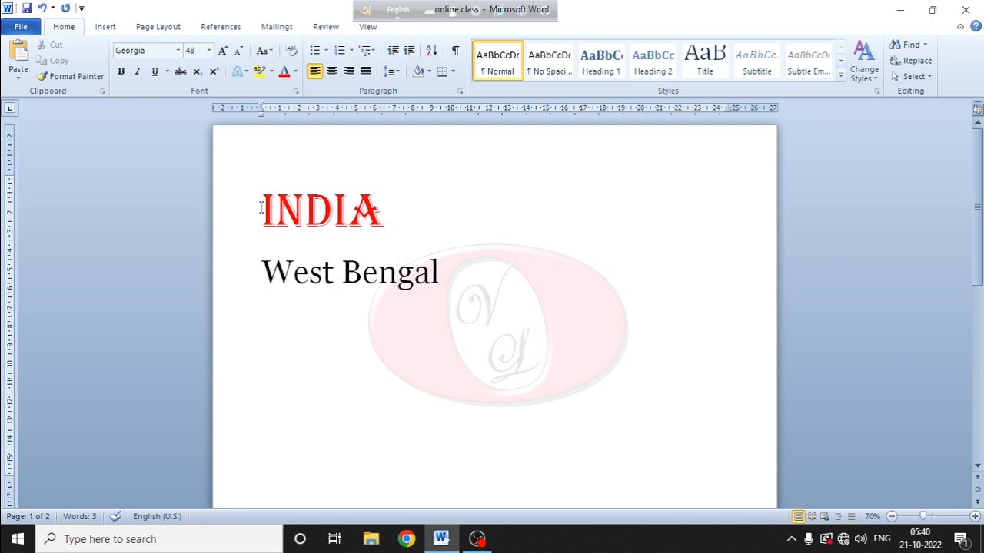
# Copy India's formatting onto West Bengal with Format Painter, and undo the change
pyautogui.moveTo(261, 208); pyautogui.dragTo(380, 212)
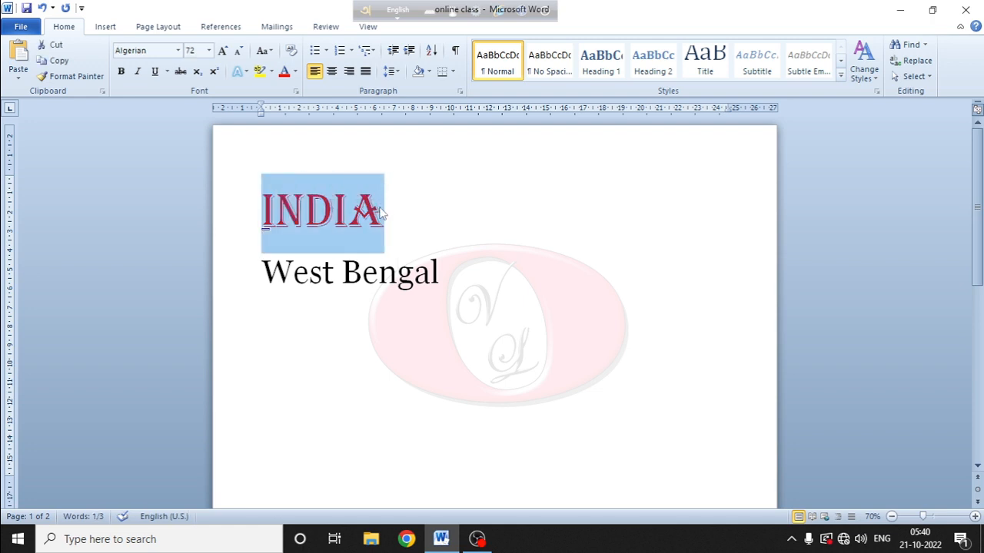
pyautogui.click(77, 84)
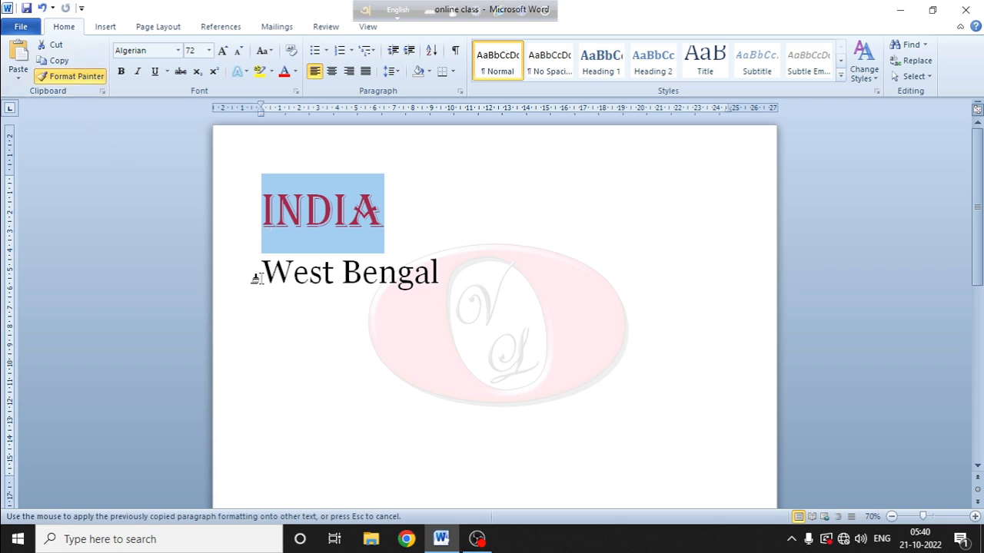
pyautogui.moveTo(256, 278)
pyautogui.mouseDown()
pyautogui.moveTo(442, 273)
pyautogui.moveTo(413, 273)
pyautogui.mouseUp()
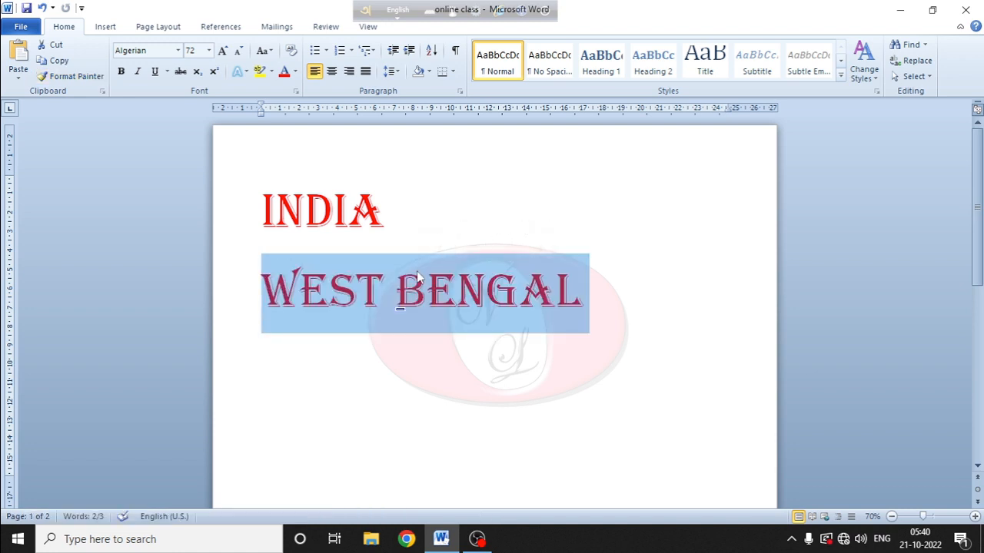
pyautogui.click(576, 300)
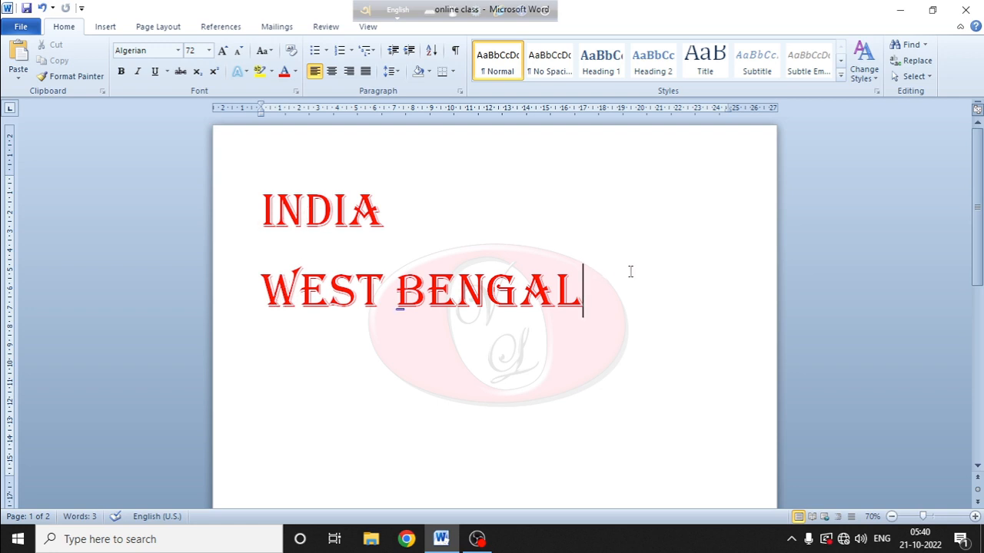
pyautogui.hotkey('ctrl', 'z')
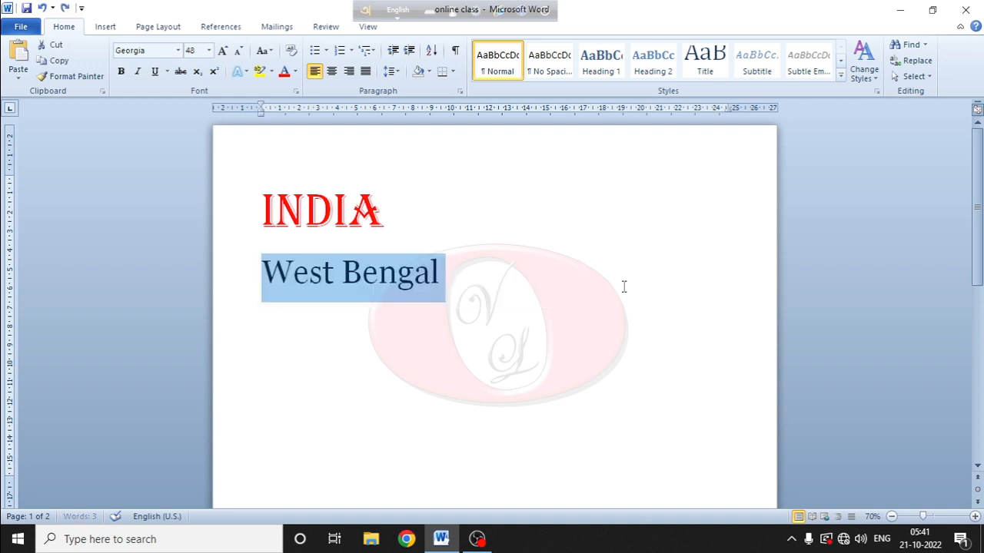
# Copy the formatting of India onto the West Bengal line with Format Painter and clear the selection
pyautogui.click(588, 291)
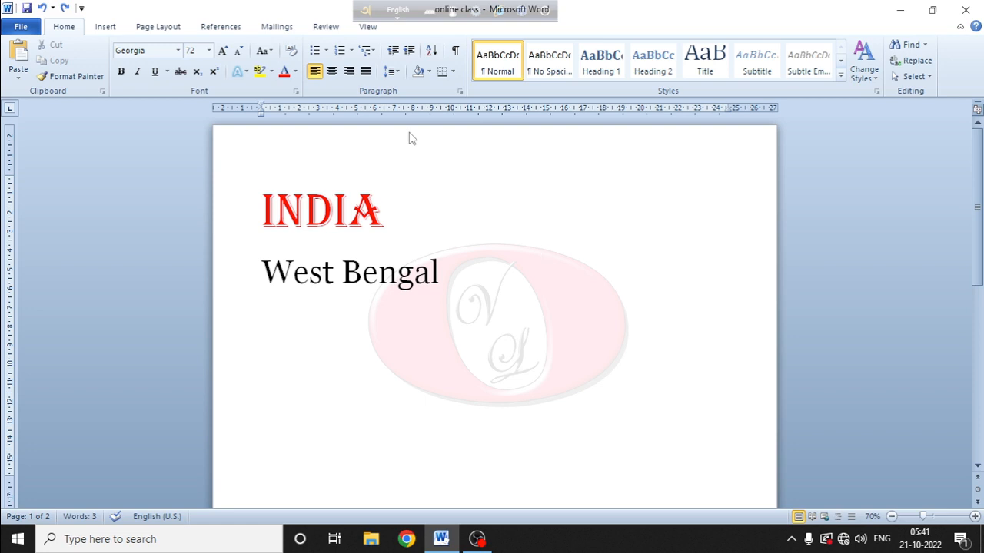
pyautogui.moveTo(382, 220); pyautogui.dragTo(241, 246)
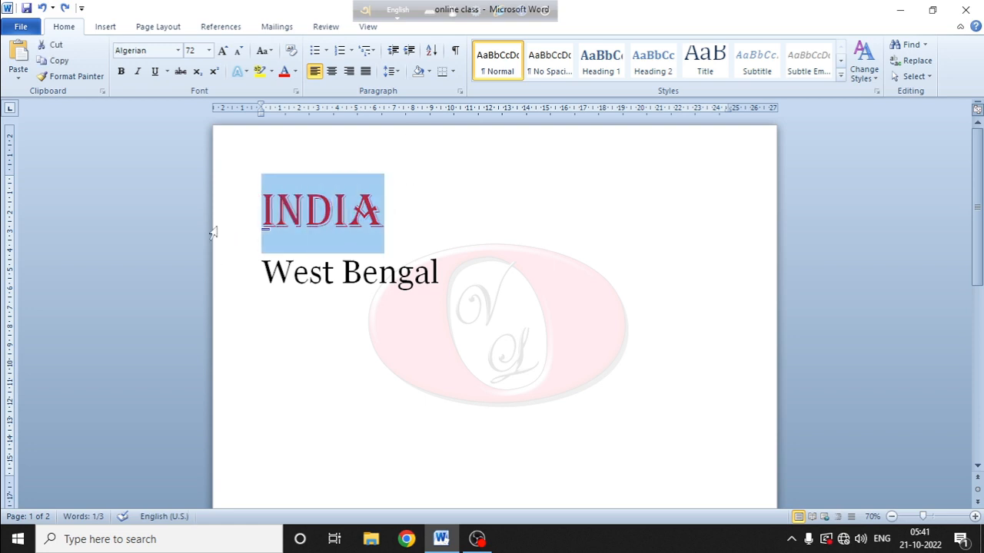
pyautogui.click(88, 82)
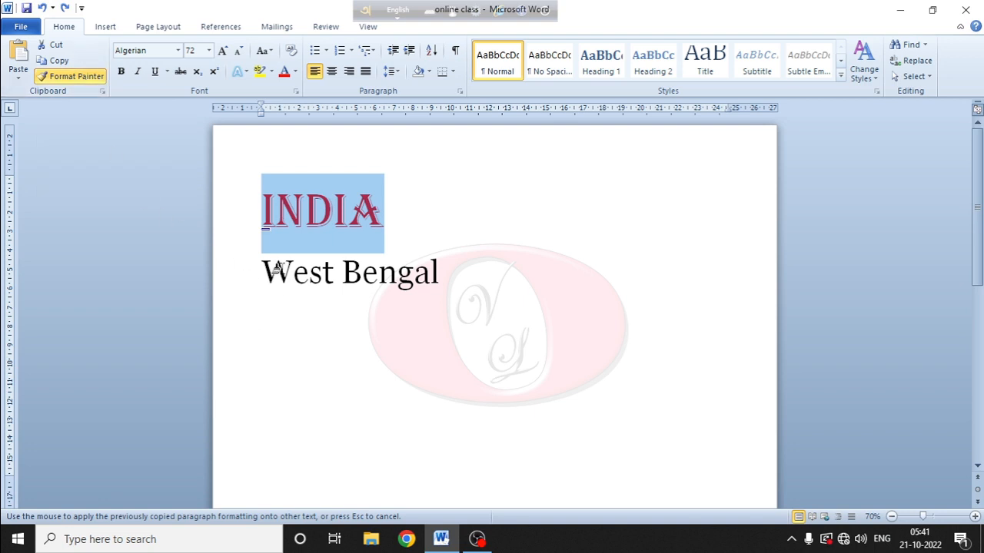
pyautogui.moveTo(259, 270); pyautogui.dragTo(454, 270)
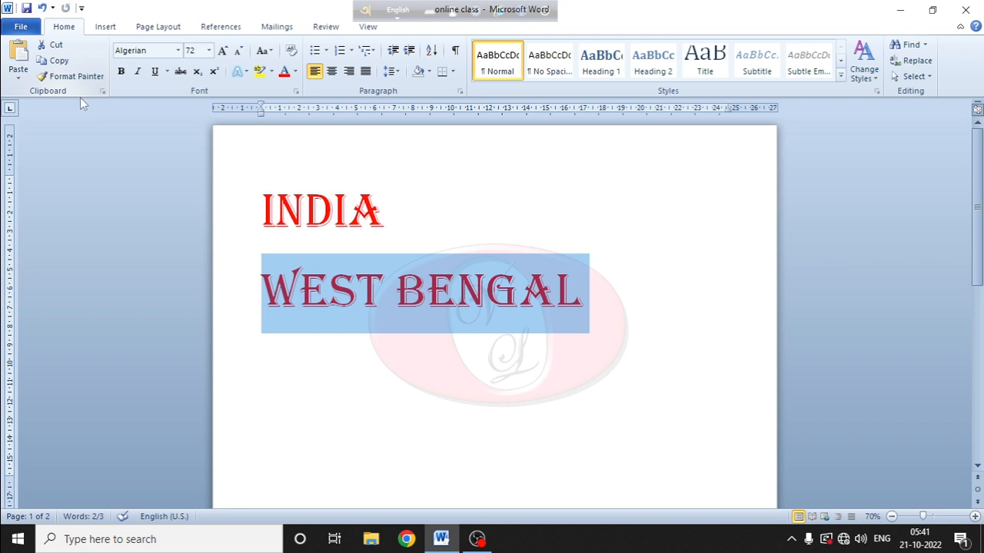
pyautogui.click(624, 301)
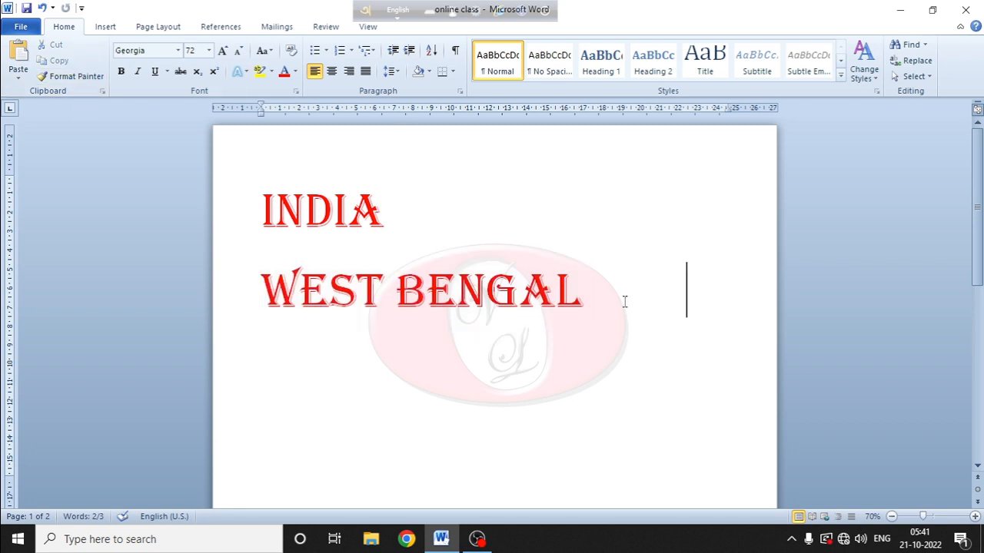
# Delete the India and West Bengal lines and clear the leftover formatting from the empty line
pyautogui.moveTo(624, 301); pyautogui.dragTo(244, 171)
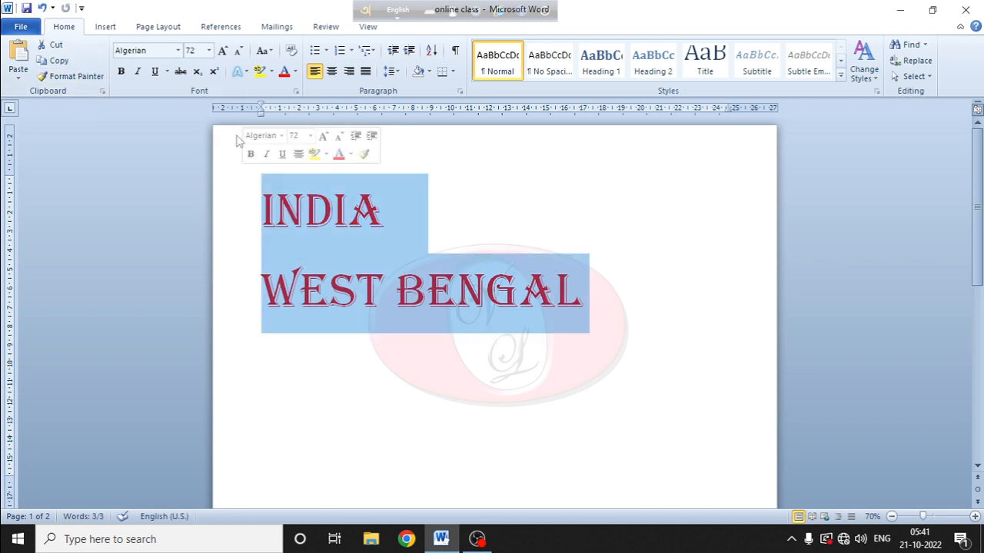
pyautogui.press('Delete')
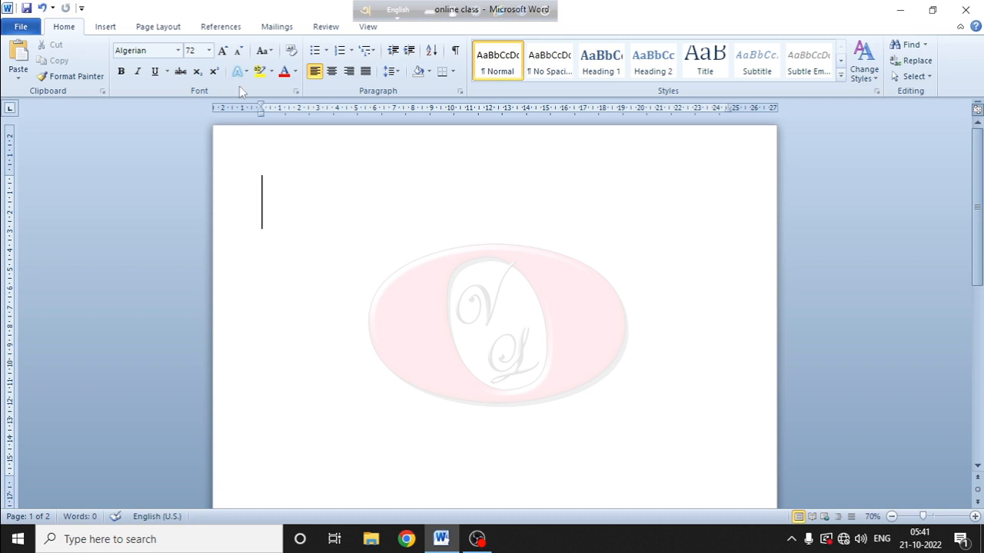
pyautogui.click(290, 50)
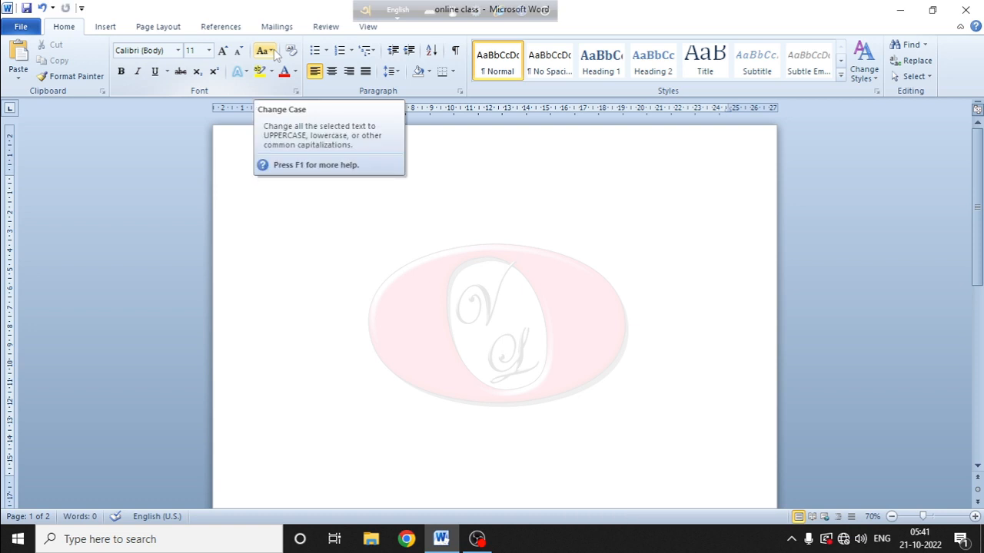
# Set the font size to 18 and generate sample paragraphs with =rand()
pyautogui.click(209, 51)
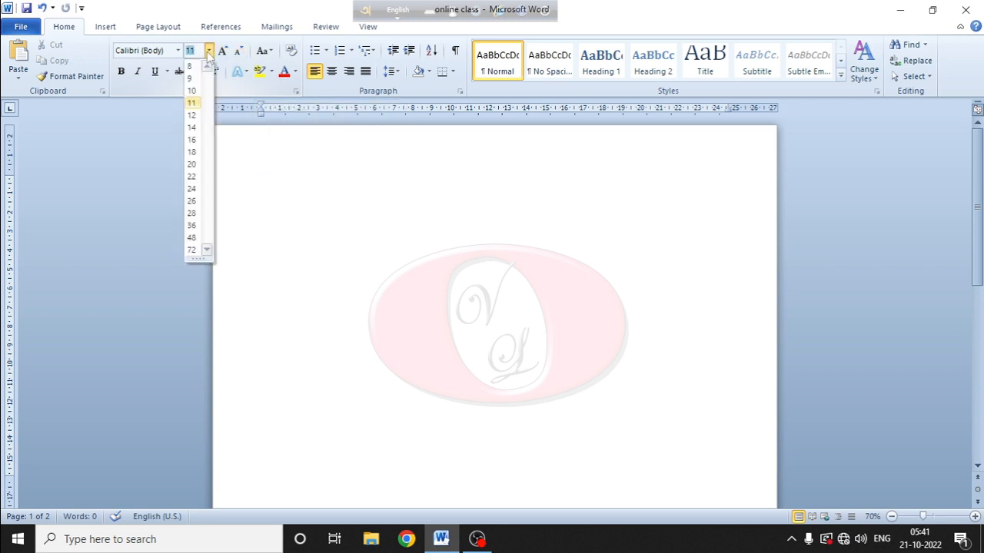
pyautogui.click(191, 151)
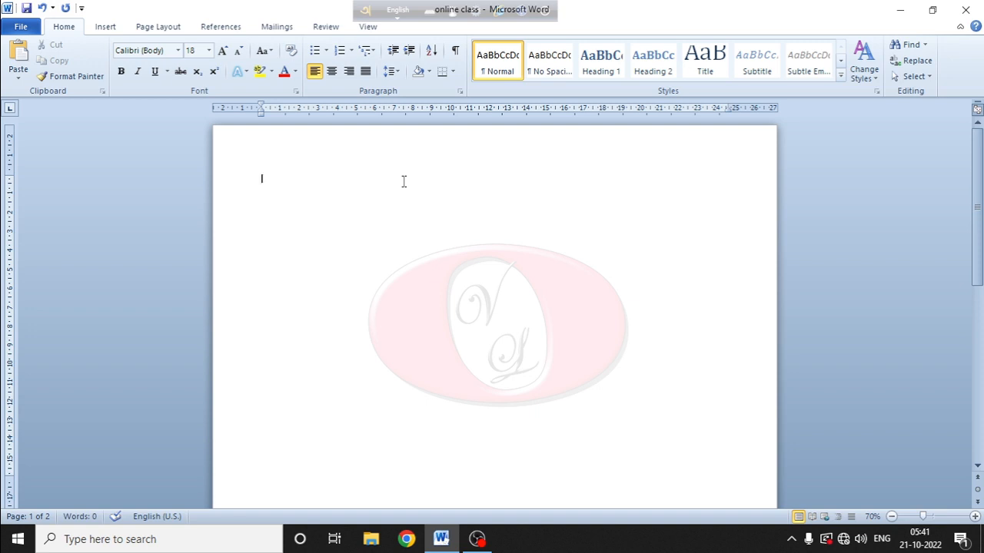
pyautogui.write('=rand()')
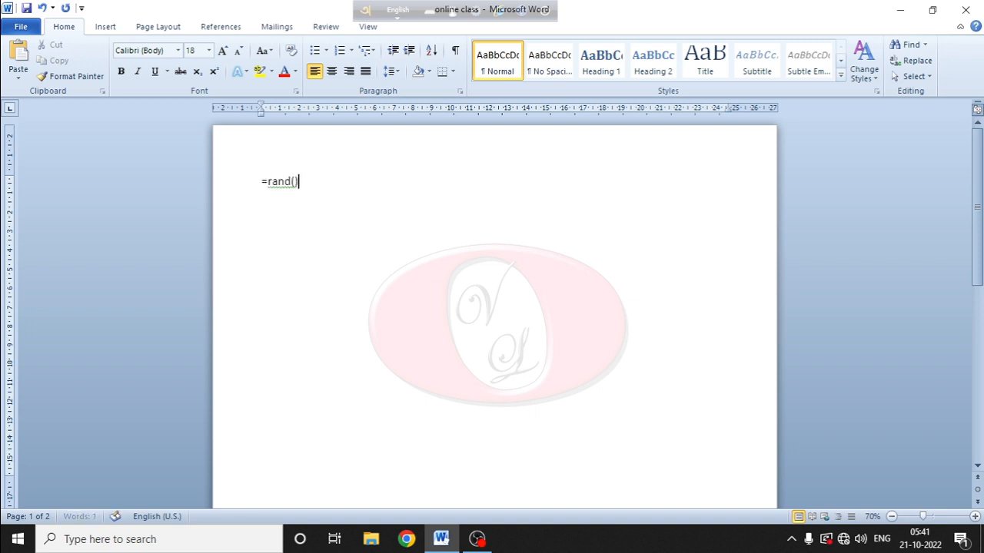
pyautogui.press('Return')
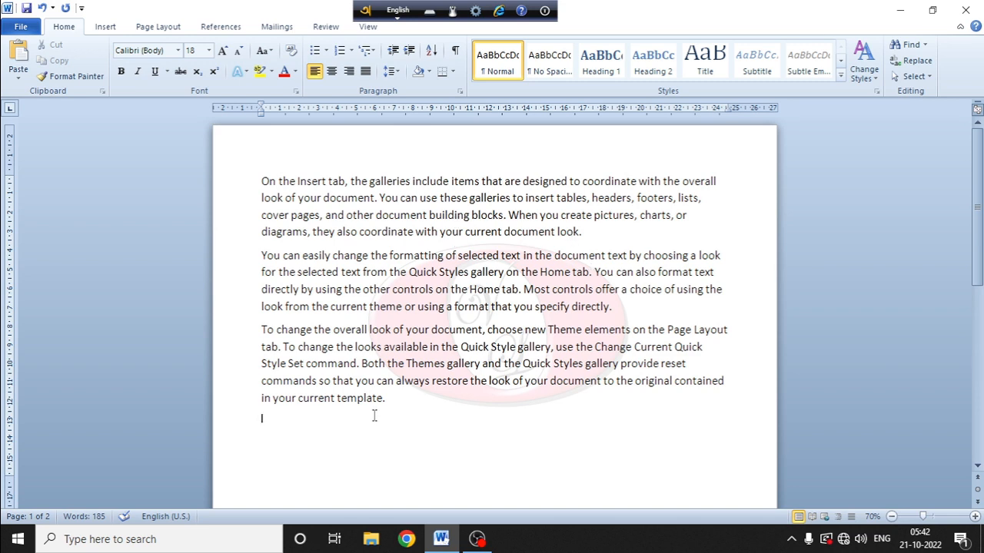
# Highlight the sample text and then its first letter to examine how the sentences are capitalised
pyautogui.moveTo(395, 402); pyautogui.dragTo(243, 161)
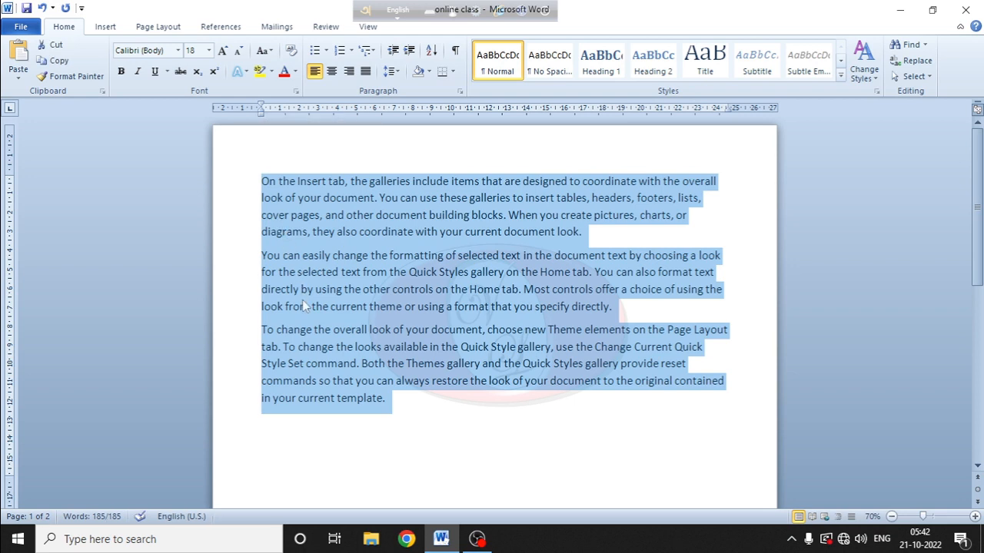
pyautogui.click(328, 182)
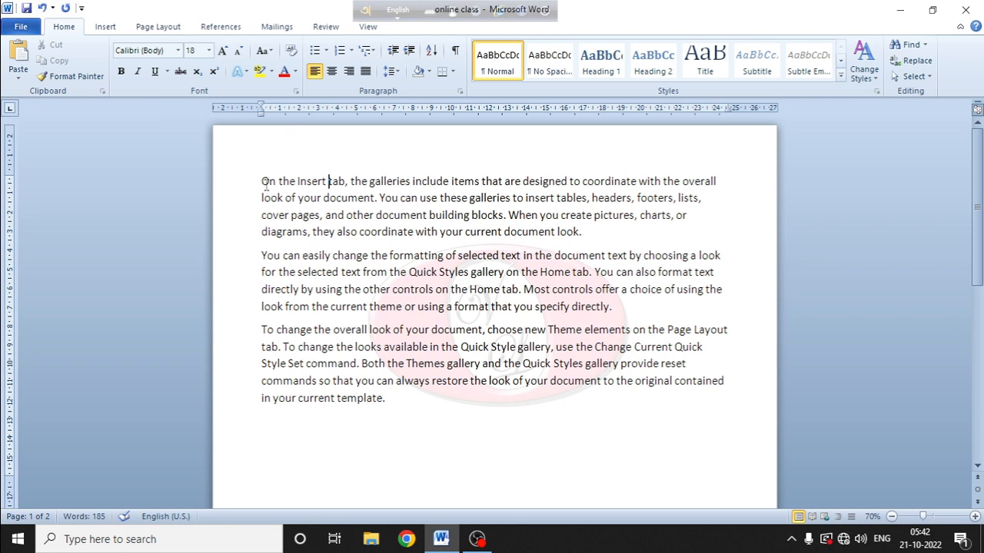
pyautogui.moveTo(269, 181); pyautogui.dragTo(259, 180)
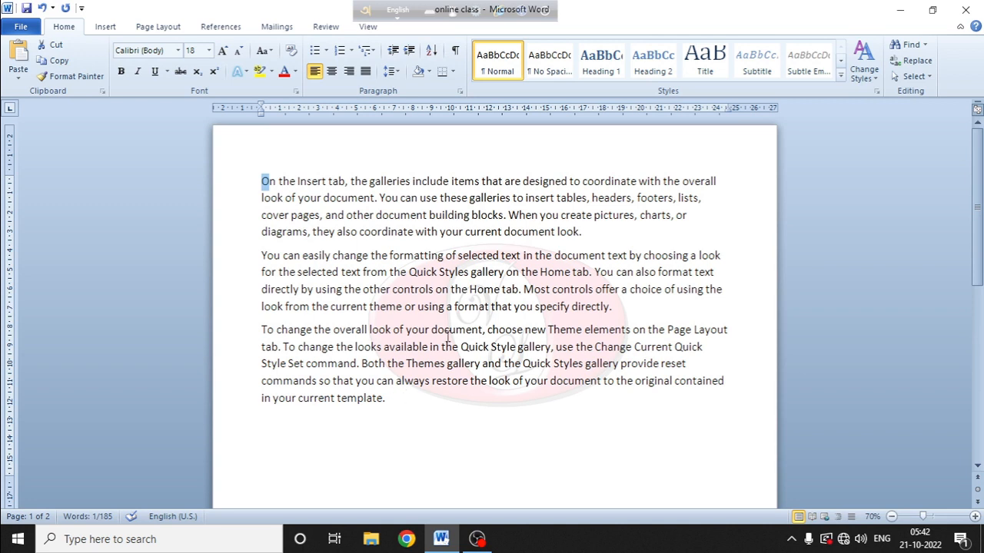
pyautogui.click(463, 394)
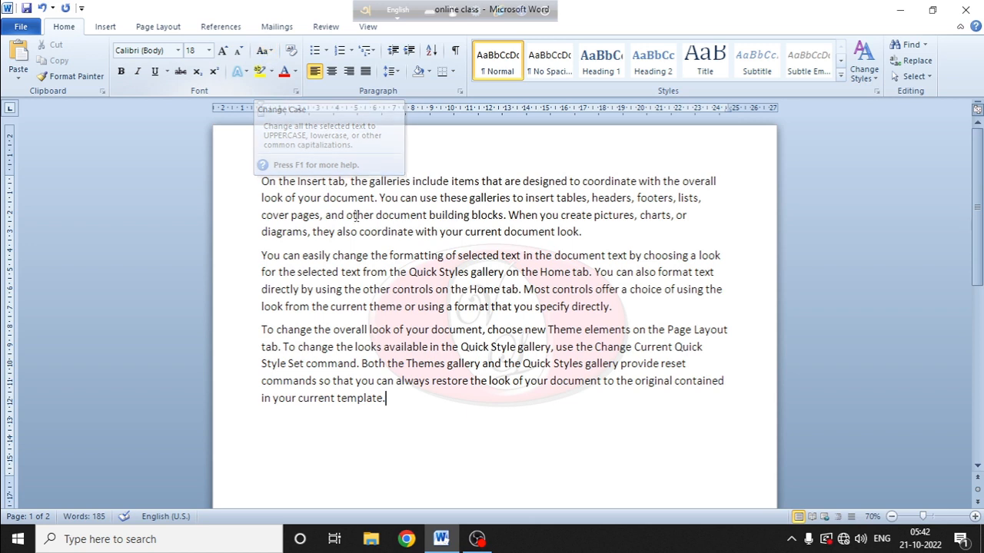
# Enlarge the first paragraph's text to size 28 with Grow Font
pyautogui.click(588, 231)
pyautogui.moveTo(588, 231); pyautogui.dragTo(243, 176)
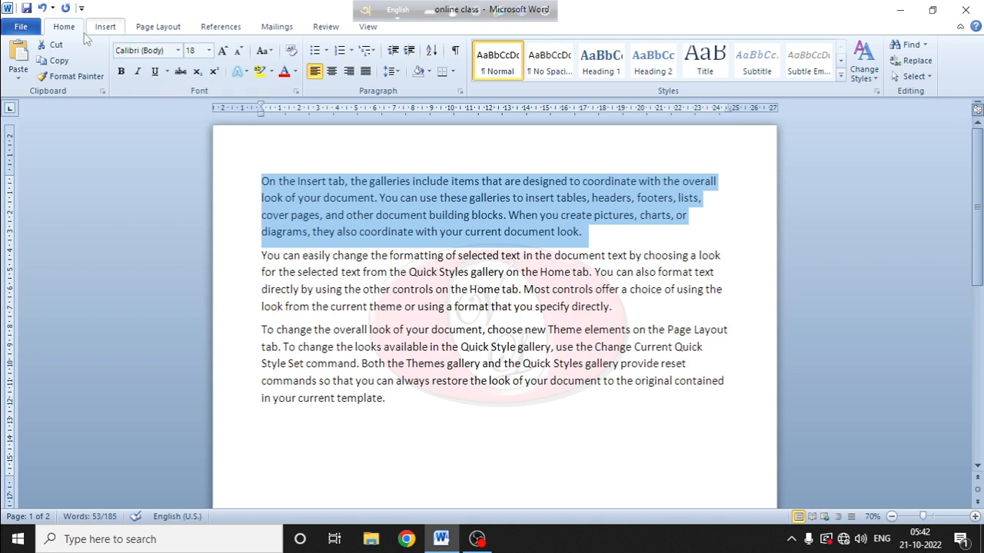
pyautogui.click(265, 51)
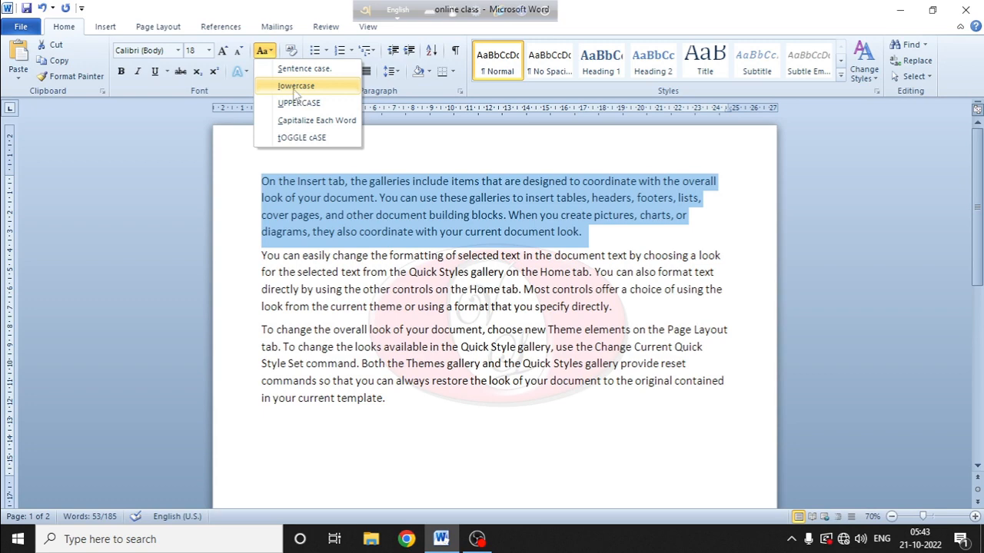
pyautogui.click(150, 212)
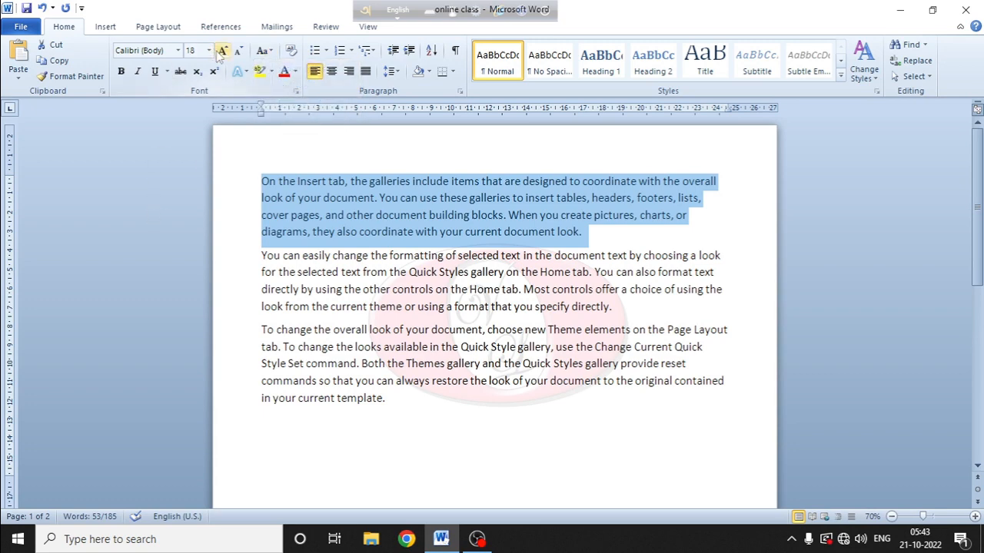
pyautogui.click(221, 51)
pyautogui.click(222, 50)
pyautogui.click(222, 51)
pyautogui.click(221, 51)
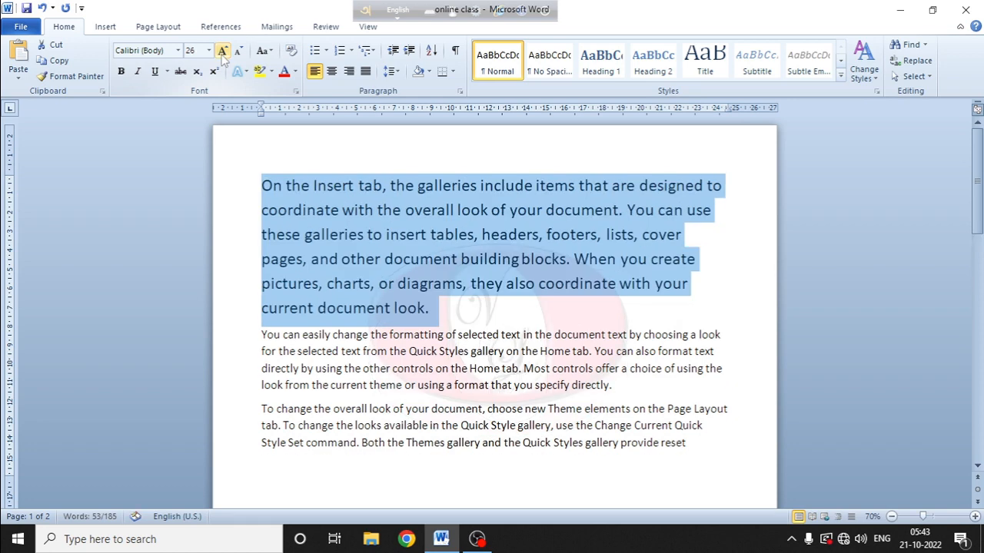
pyautogui.click(221, 51)
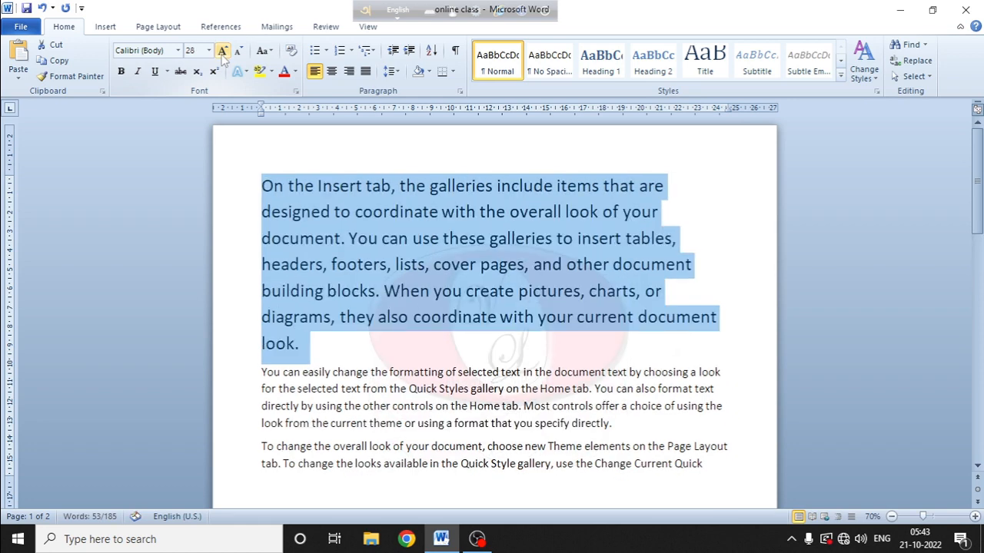
# Change the case of the first paragraph to lowercase, followed by UPPERCASE
pyautogui.click(269, 53)
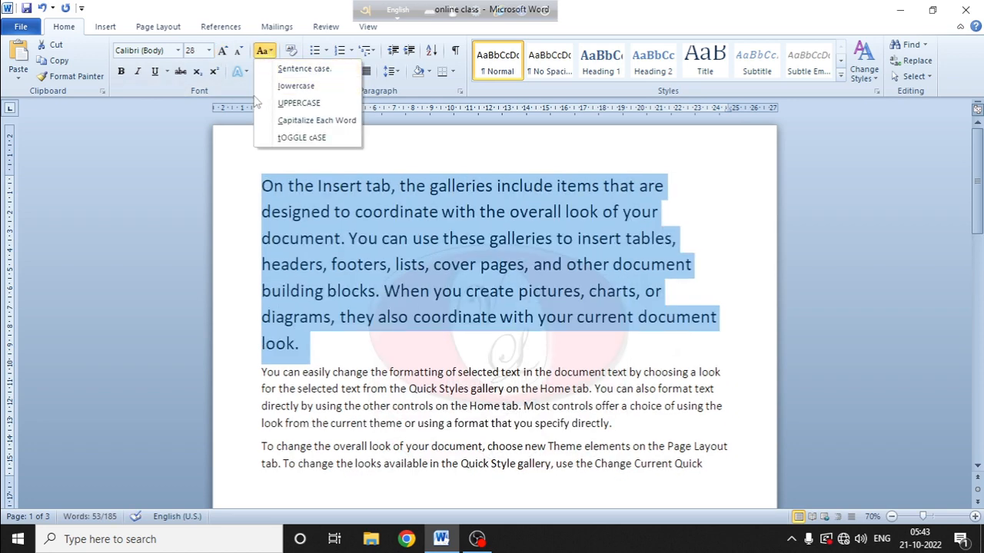
pyautogui.click(330, 87)
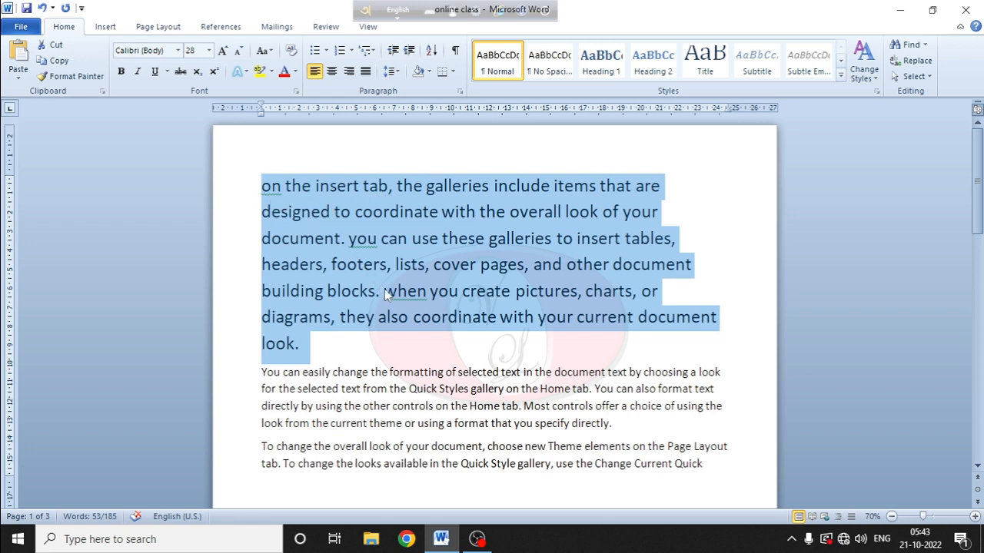
pyautogui.click(263, 52)
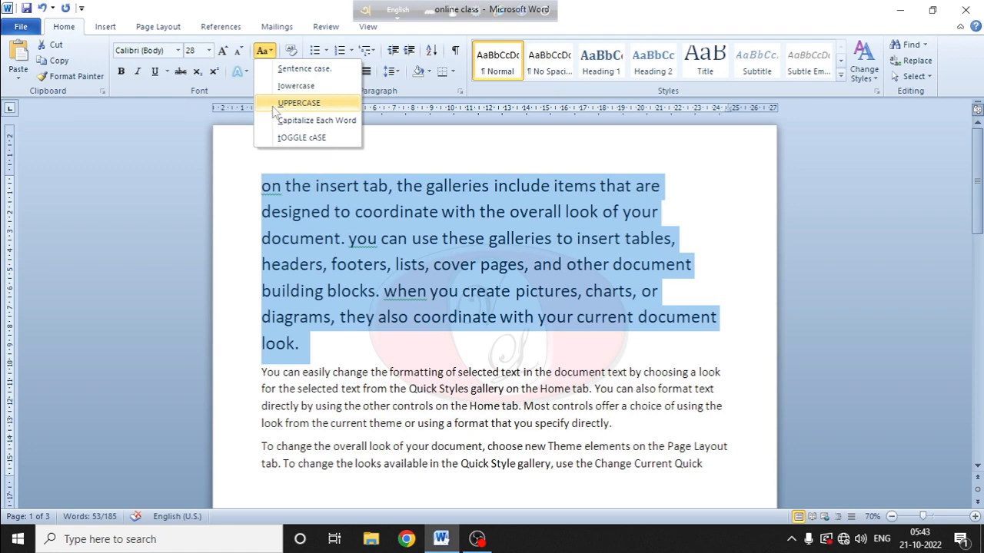
pyautogui.click(298, 103)
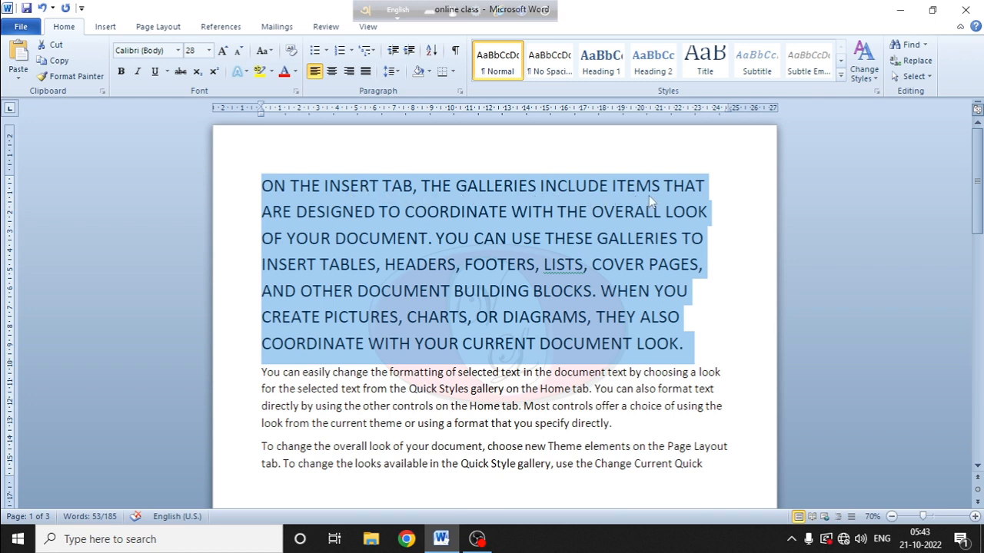
# Apply Capitalize Each Word to the first paragraph, followed by tOGGLE cASE
pyautogui.click(266, 52)
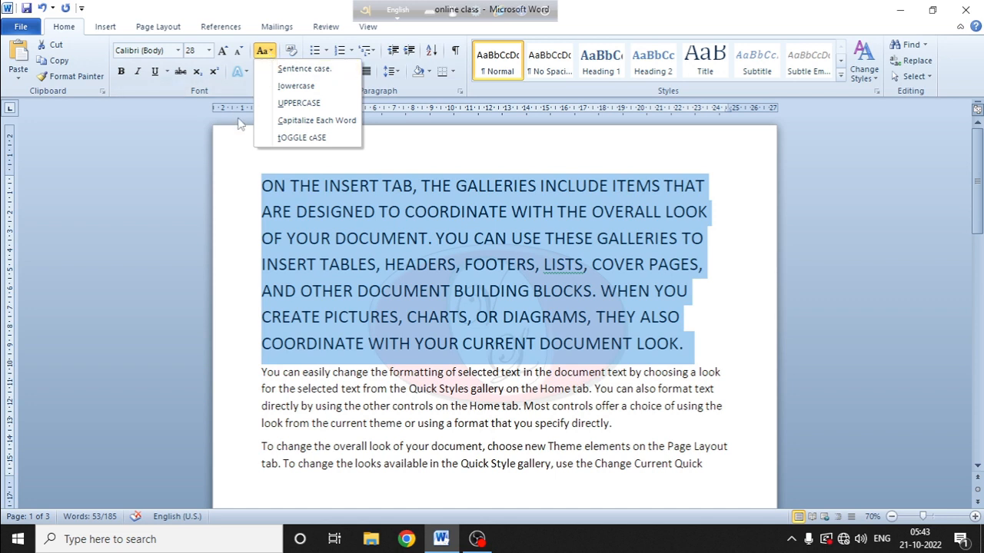
pyautogui.click(282, 122)
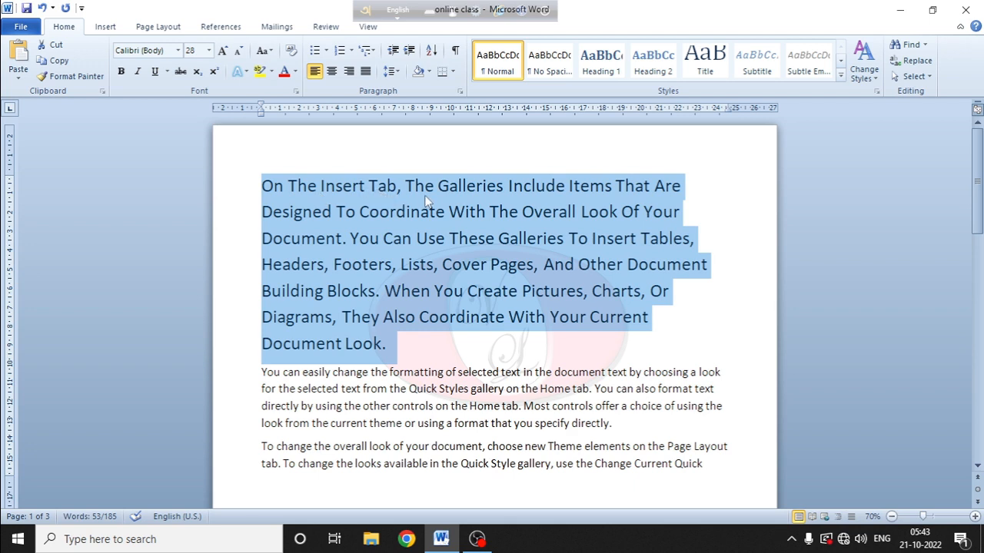
pyautogui.click(265, 54)
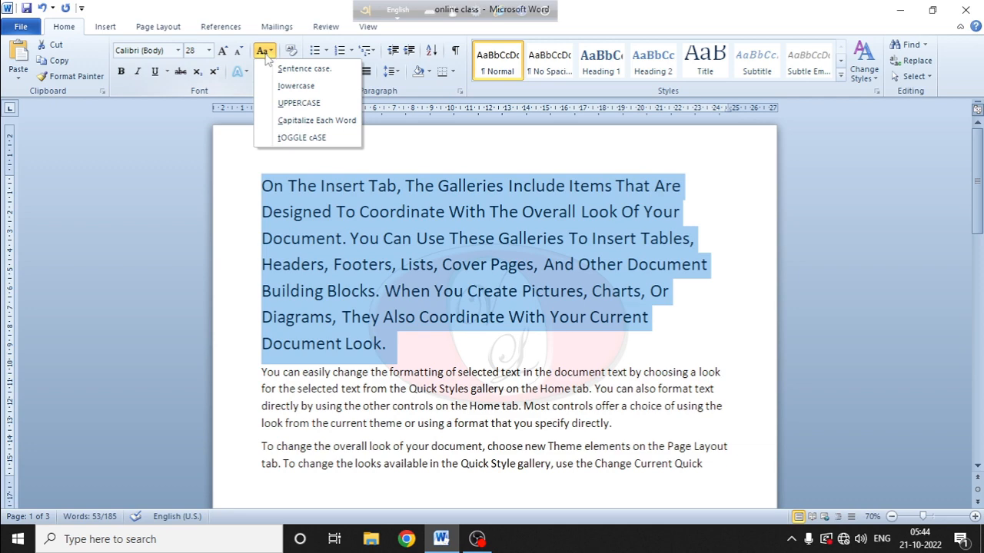
pyautogui.click(311, 143)
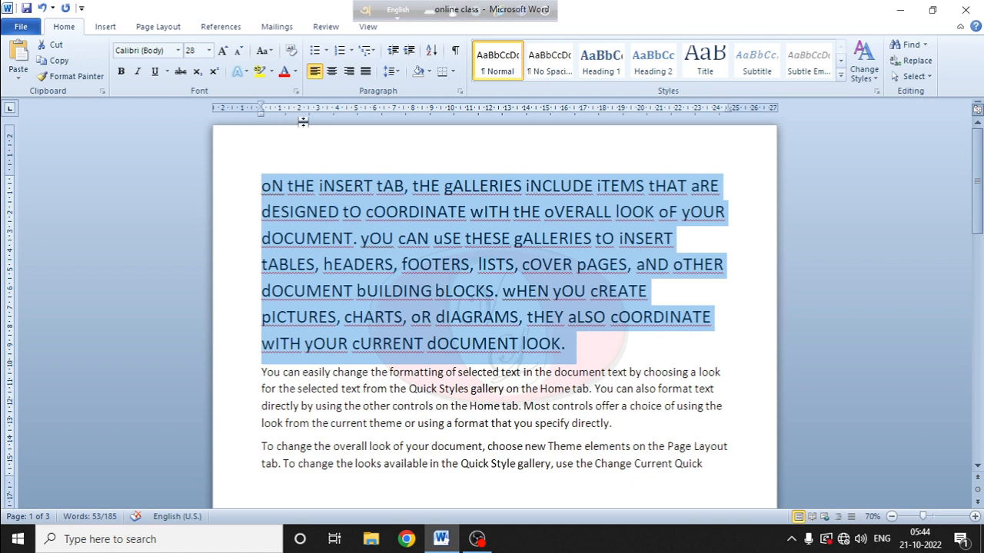
# Return the first paragraph to lowercase, and apply tOGGLE cASE to the lowercase text
pyautogui.click(267, 53)
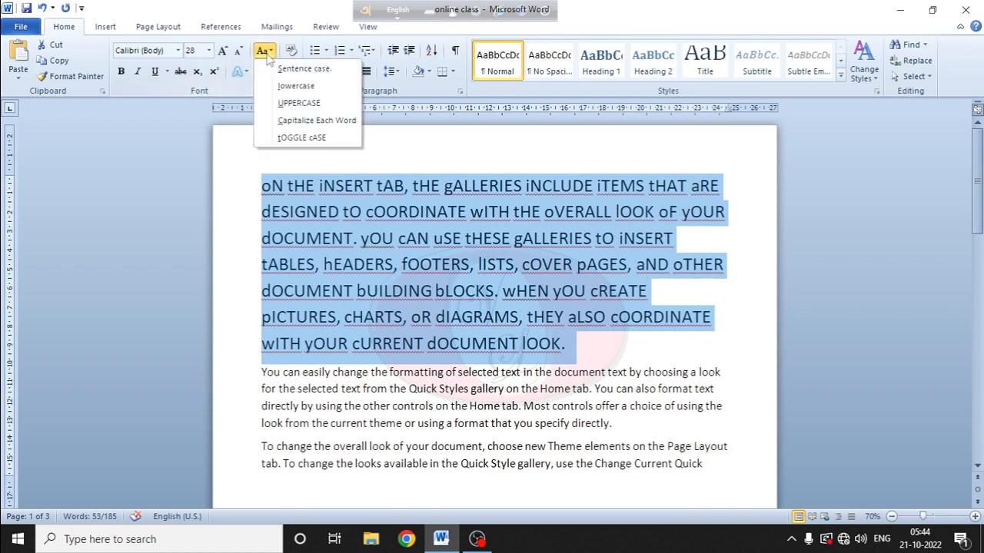
pyautogui.click(295, 86)
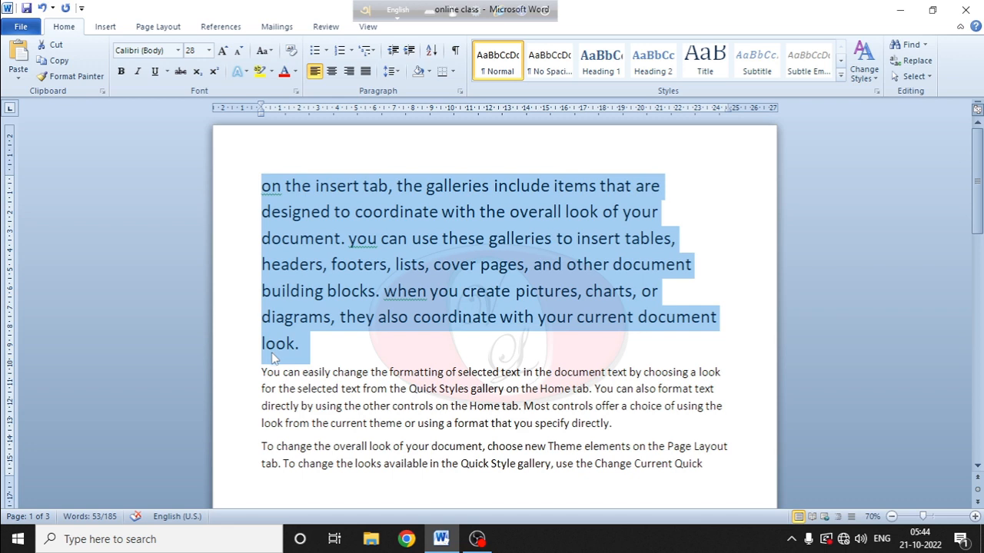
pyautogui.click(267, 57)
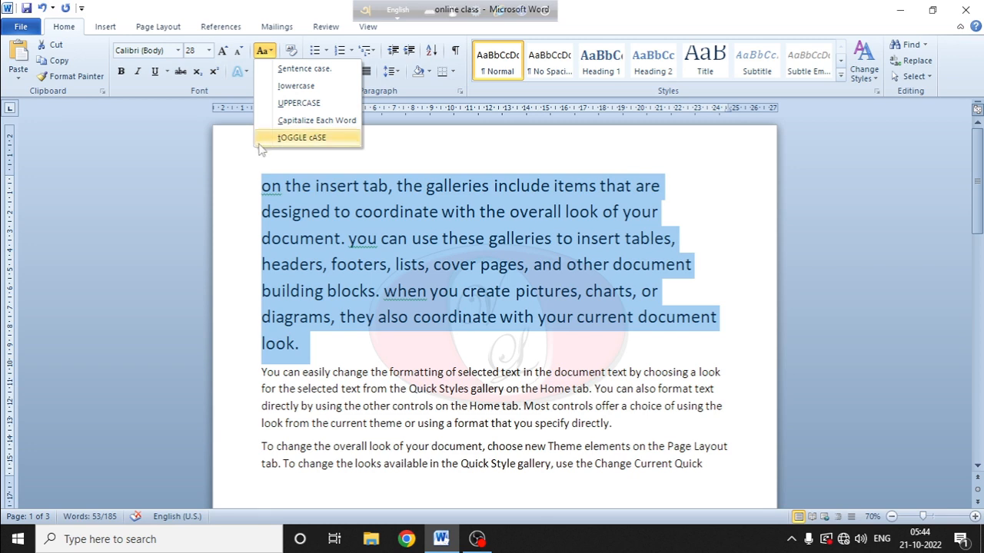
pyautogui.click(300, 138)
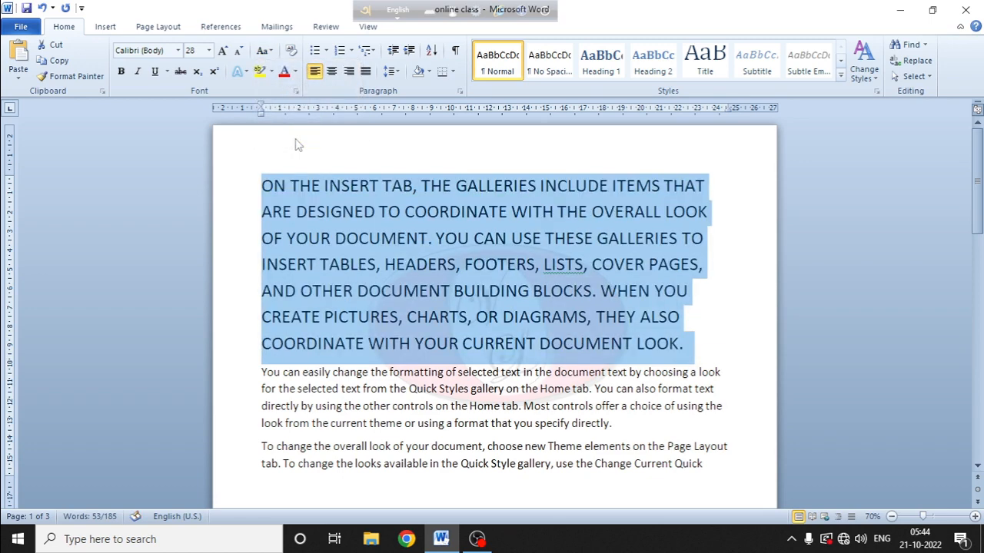
pyautogui.click(263, 50)
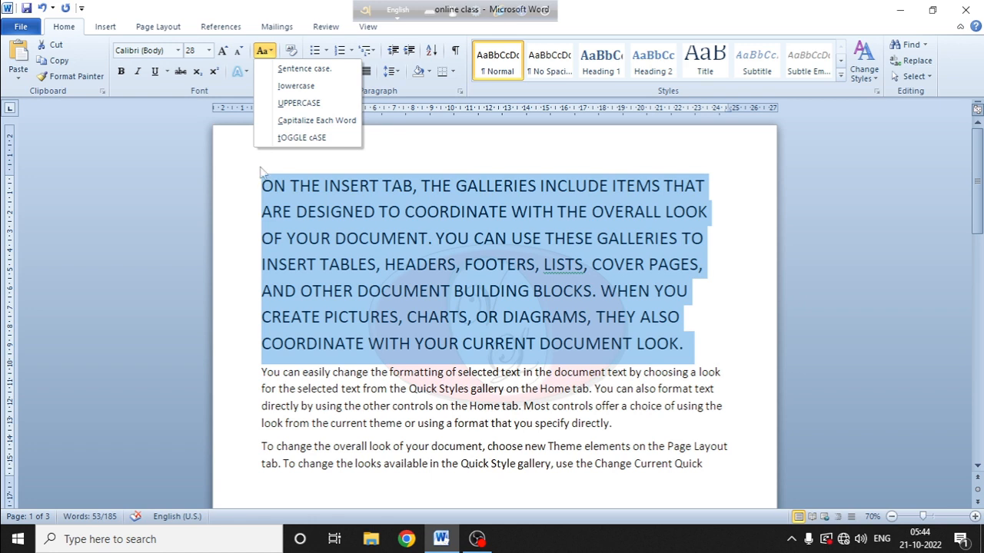
pyautogui.click(274, 197)
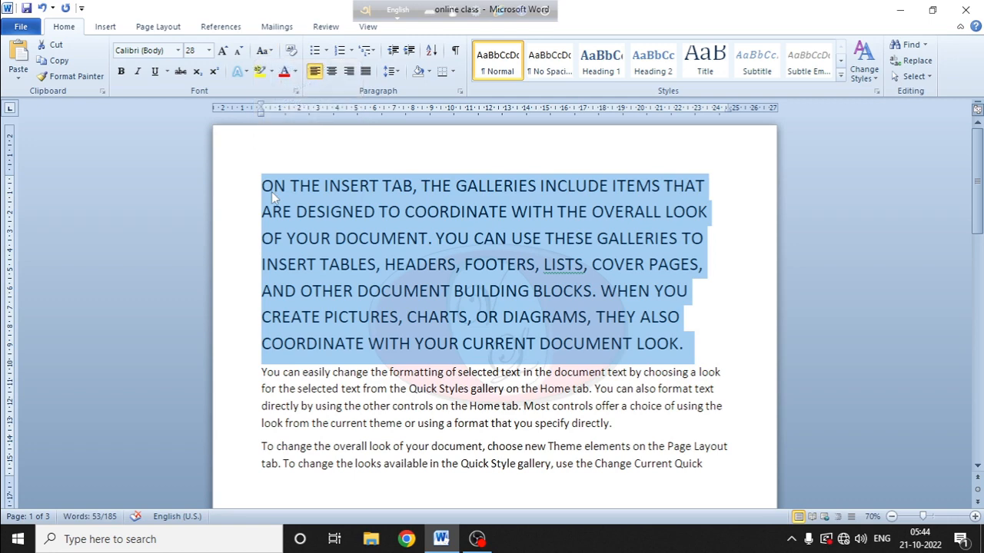
# Delete all the text in the document and enter the word India
pyautogui.hotkey('ctrl', 'a')
pyautogui.press('Delete')
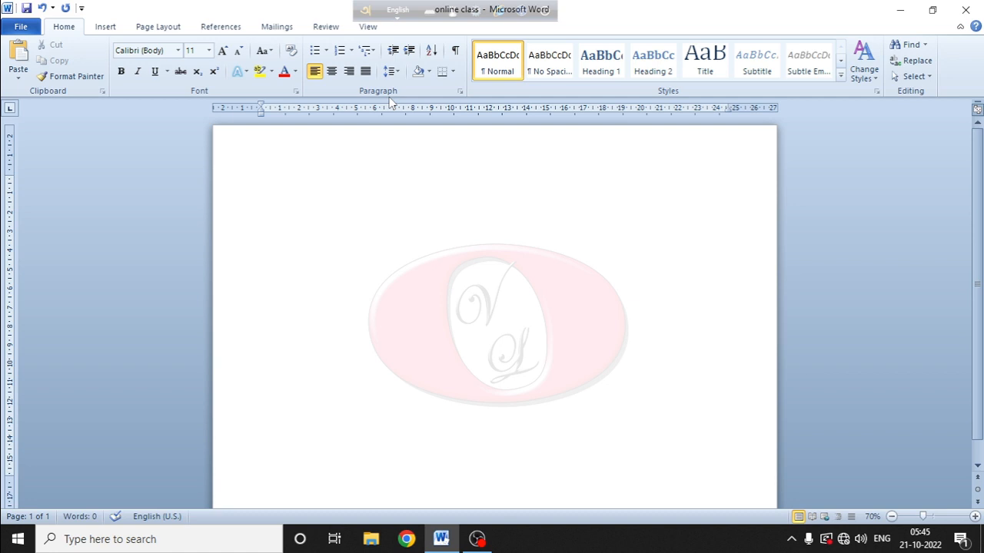
pyautogui.write('india')
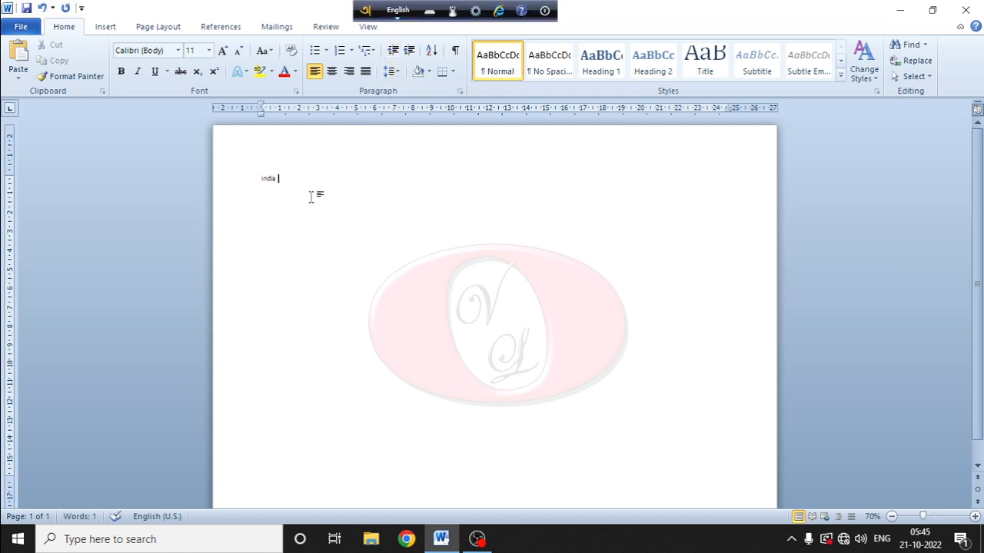
# Format the word India at size 72 in the Berlin Sans FB Demi font
pyautogui.moveTo(278, 177); pyautogui.dragTo(261, 173)
pyautogui.click(208, 50)
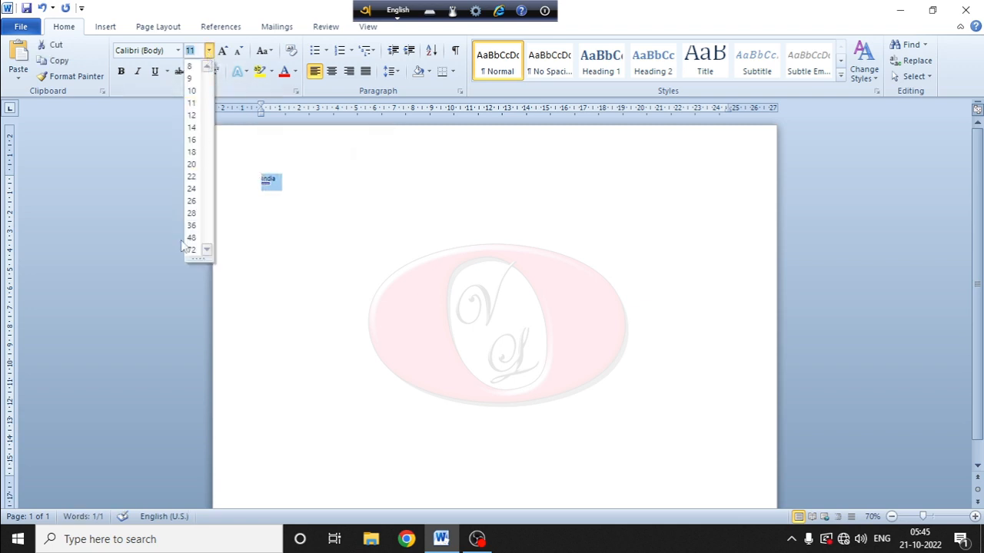
pyautogui.click(191, 249)
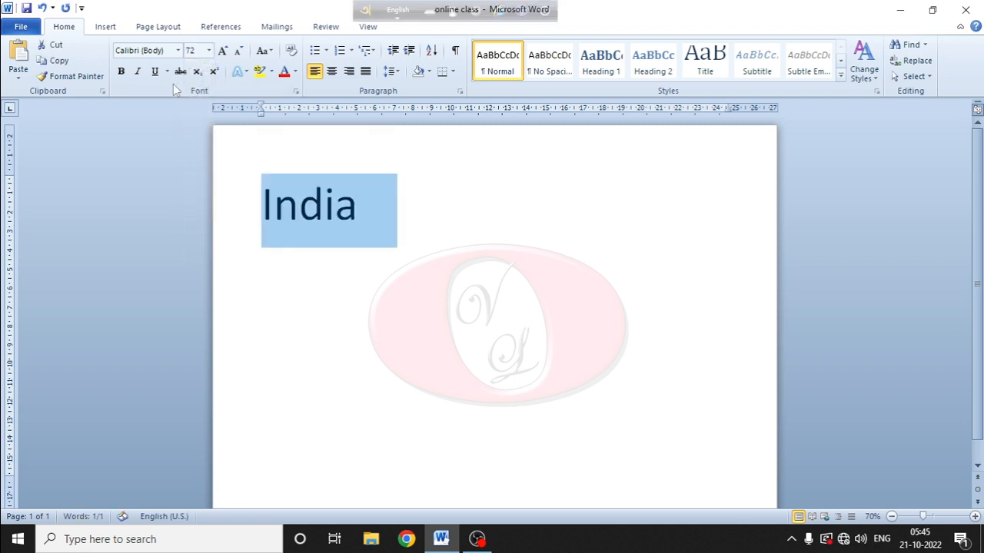
pyautogui.click(177, 50)
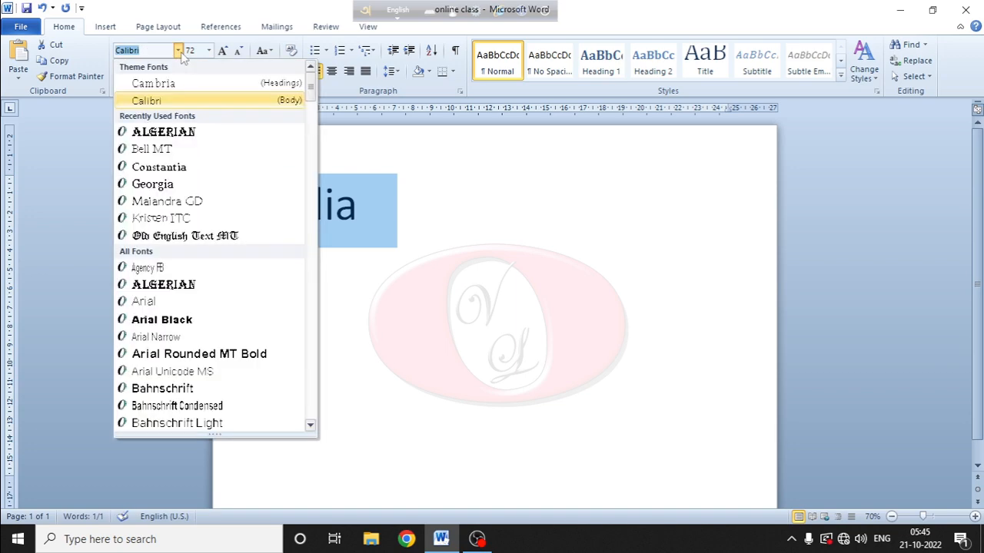
pyautogui.scroll(-4, 159, 312)
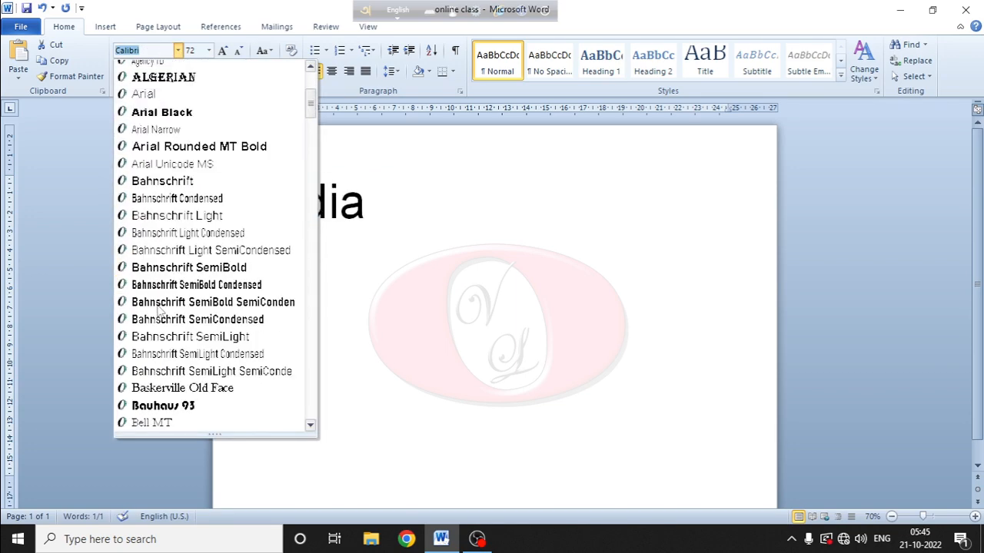
pyautogui.scroll(-3, 203, 273)
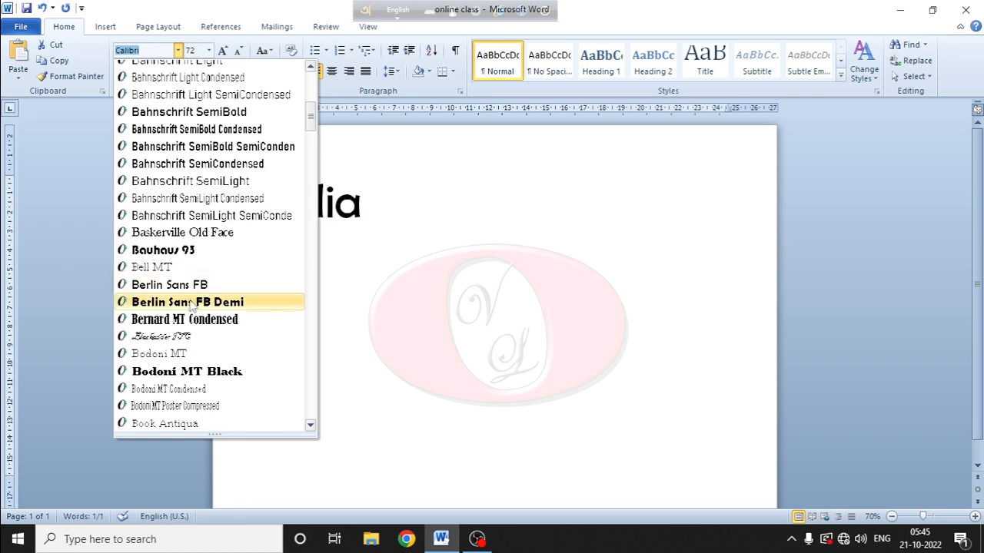
pyautogui.click(188, 305)
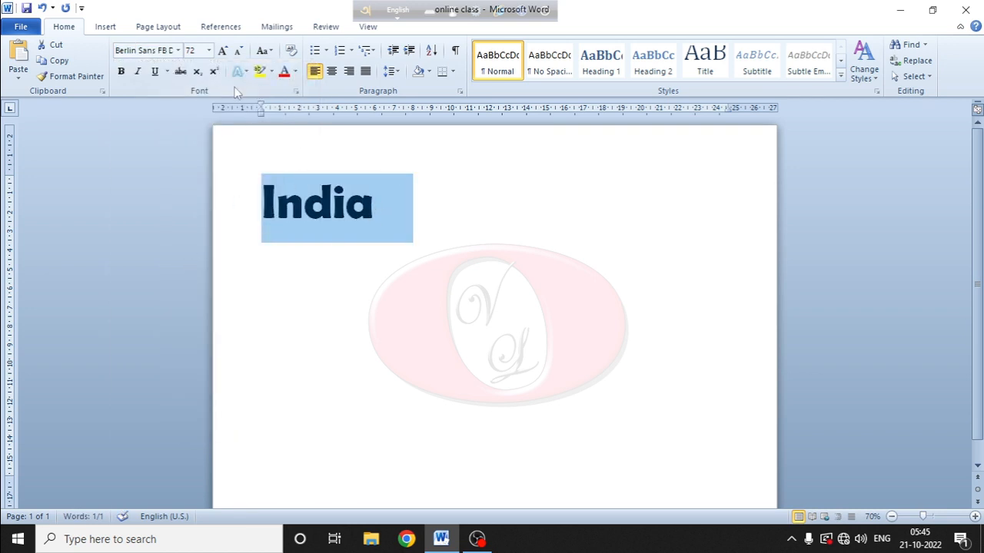
# Color the word India with the standard red font color
pyautogui.click(296, 70)
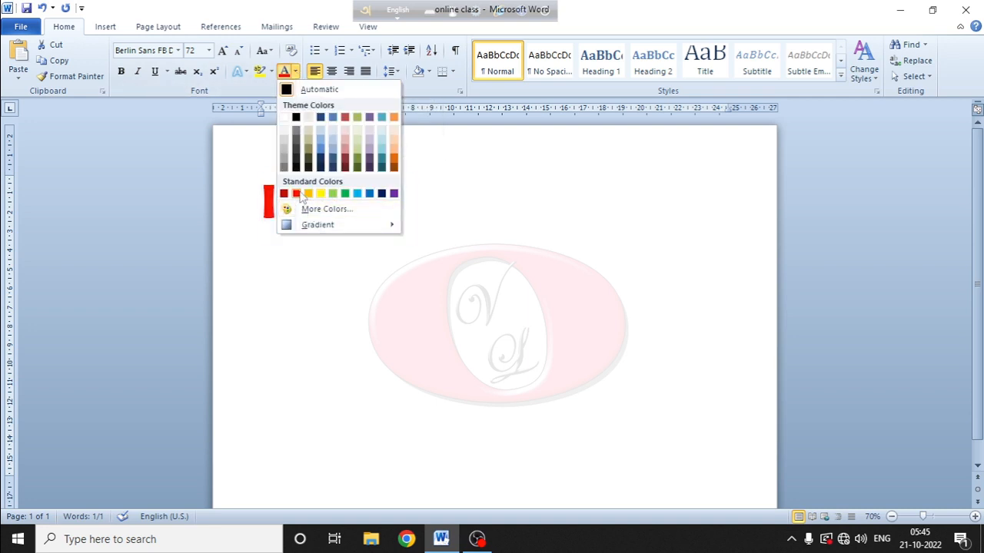
pyautogui.click(297, 194)
pyautogui.click(422, 228)
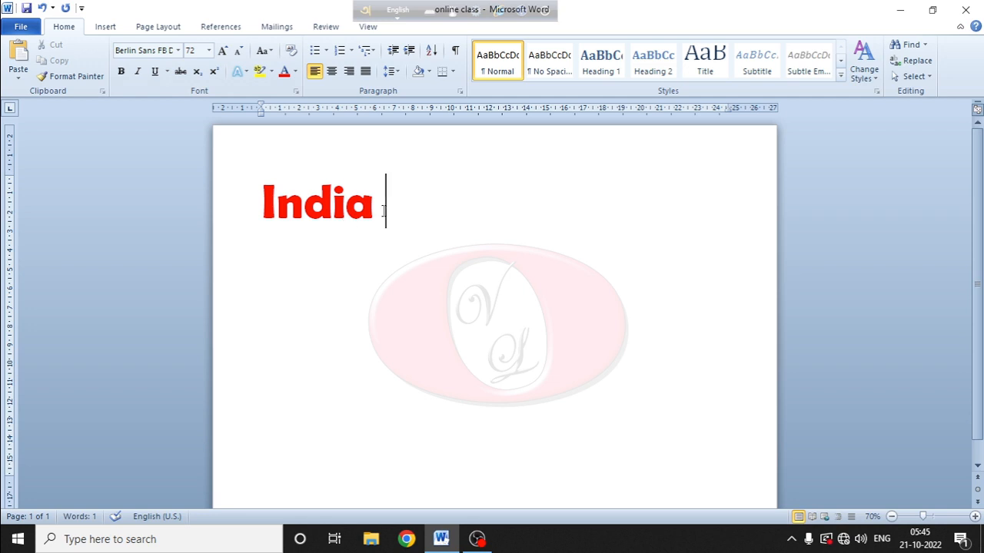
# Clear all formatting from the word India and undo the clearing
pyautogui.moveTo(383, 211); pyautogui.dragTo(259, 197)
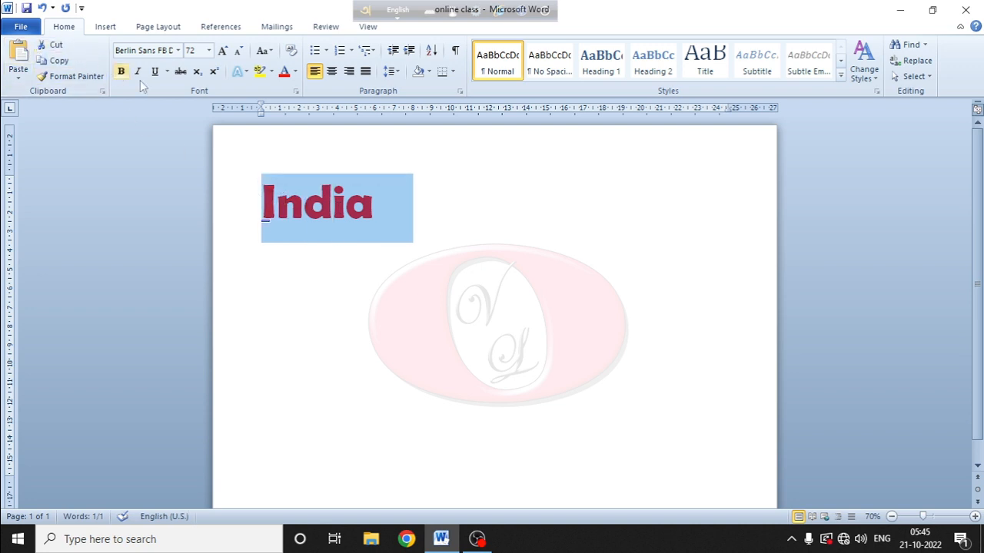
pyautogui.click(292, 51)
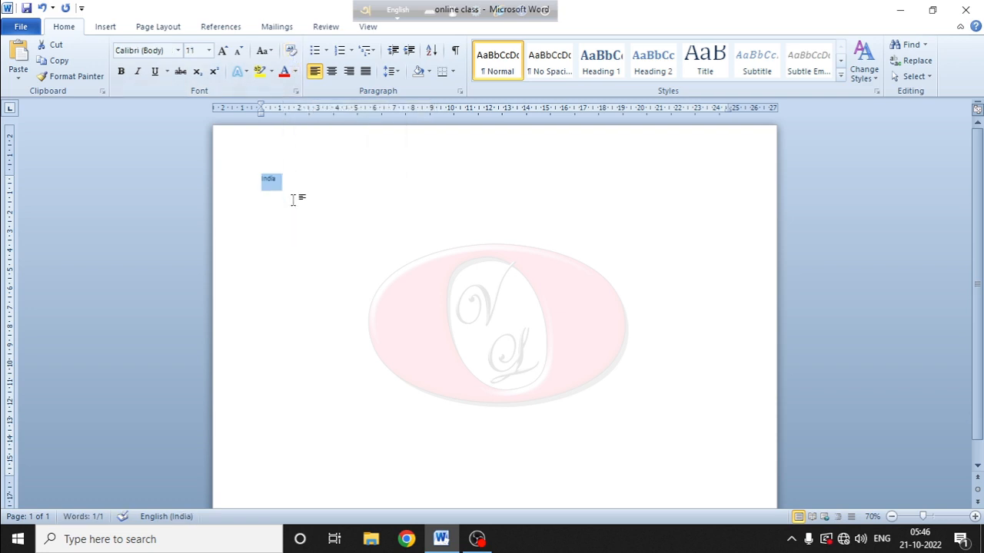
pyautogui.hotkey('ctrl', 'z')
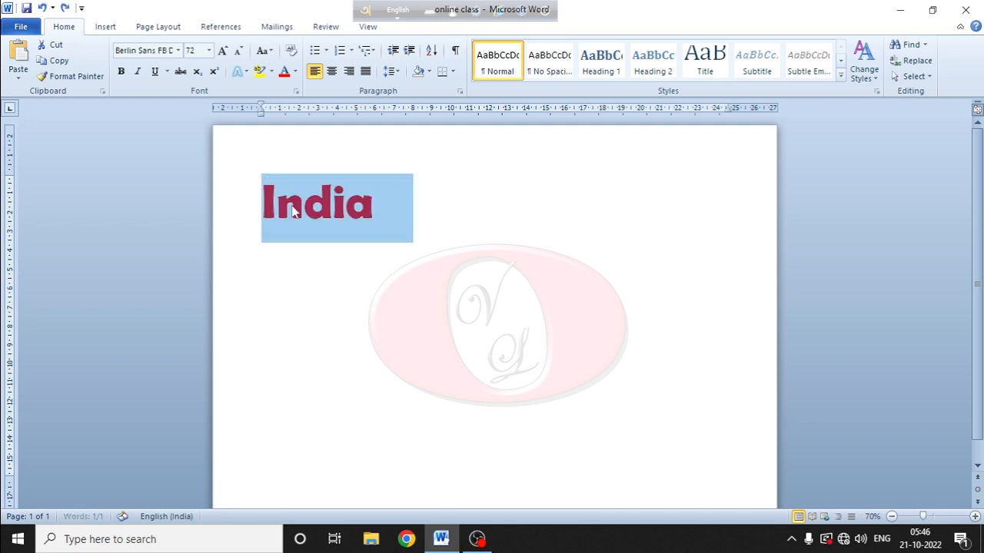
pyautogui.click(411, 224)
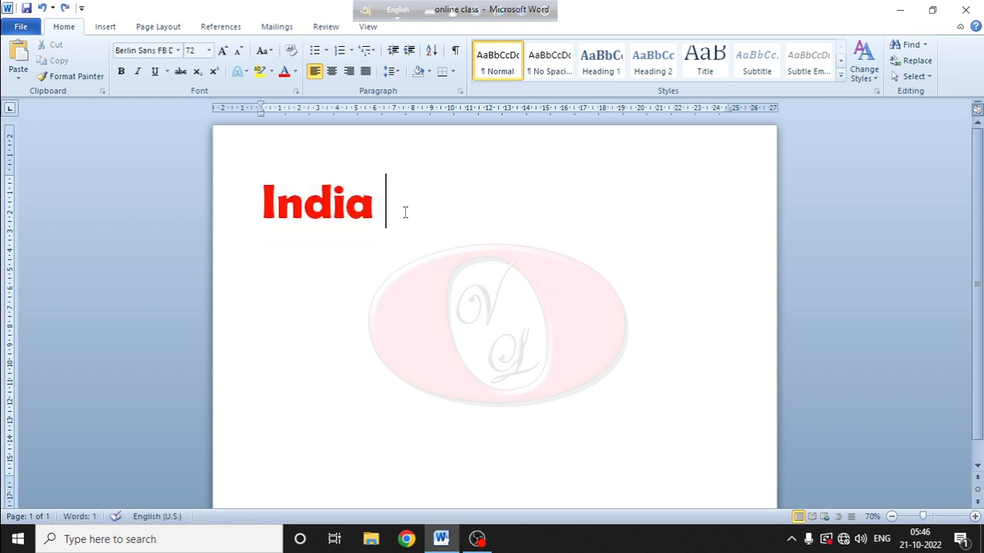
# Clear all formatting from the red word India, and delete the word
pyautogui.click(263, 221)
pyautogui.moveTo(263, 222); pyautogui.dragTo(367, 212)
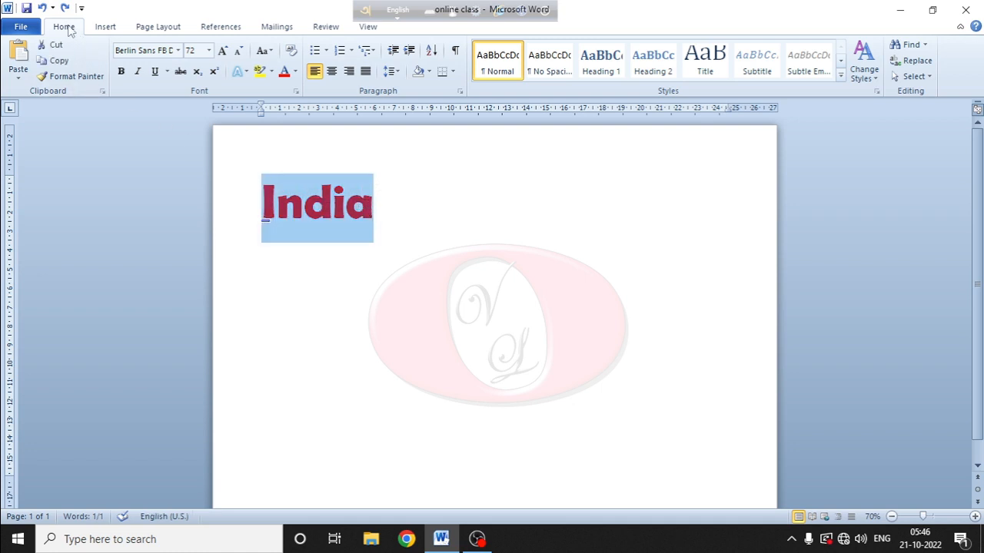
pyautogui.click(297, 52)
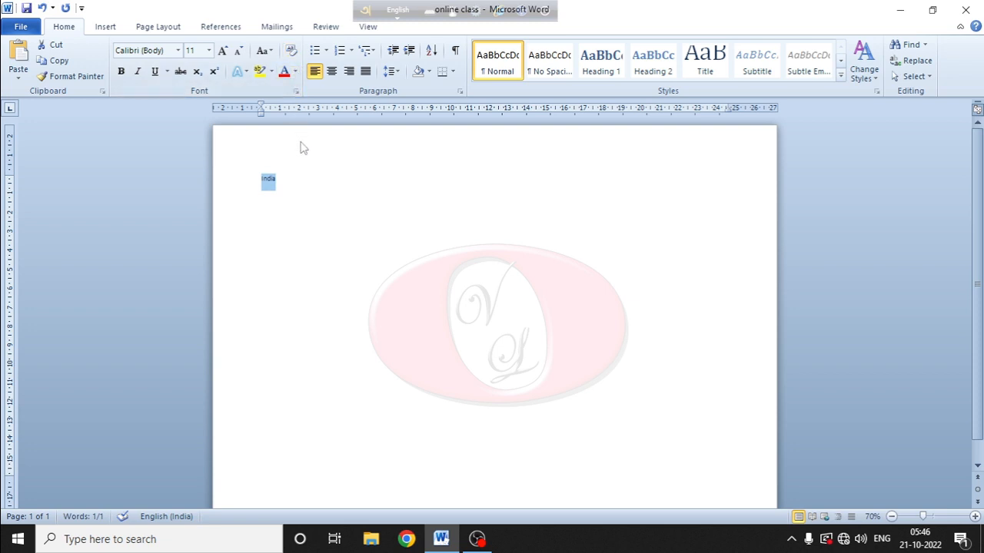
pyautogui.press('Delete')
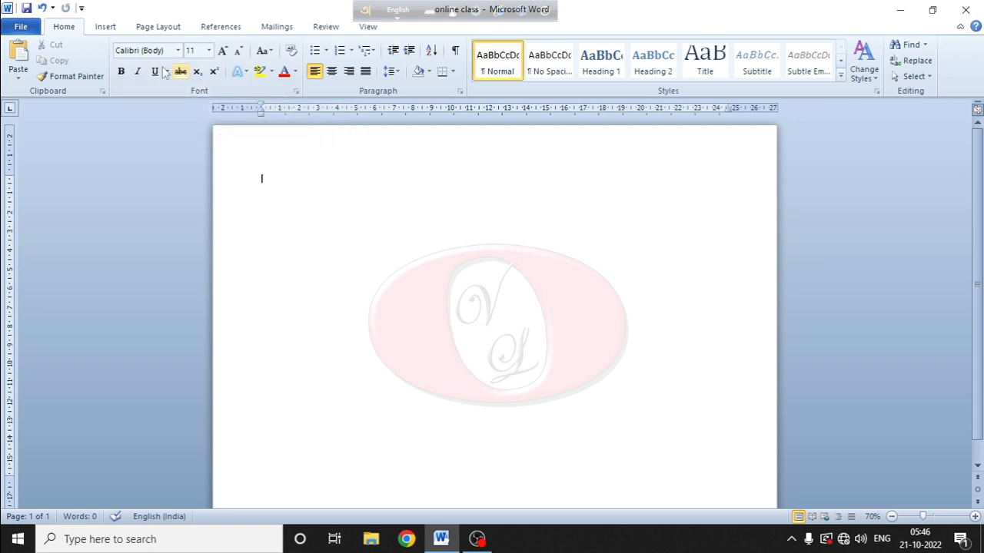
# Set the font size to 72 and enter H2O in the empty document
pyautogui.click(208, 50)
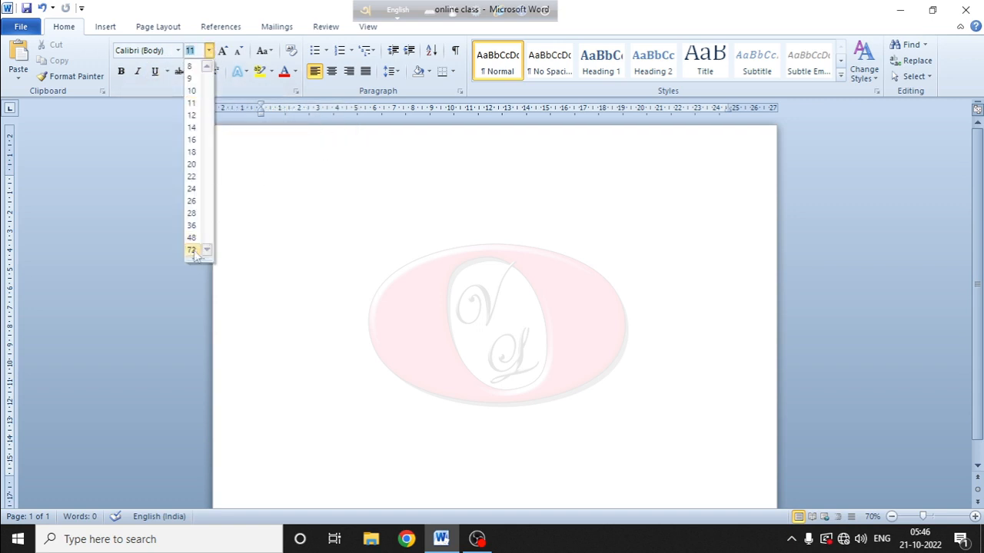
pyautogui.click(192, 249)
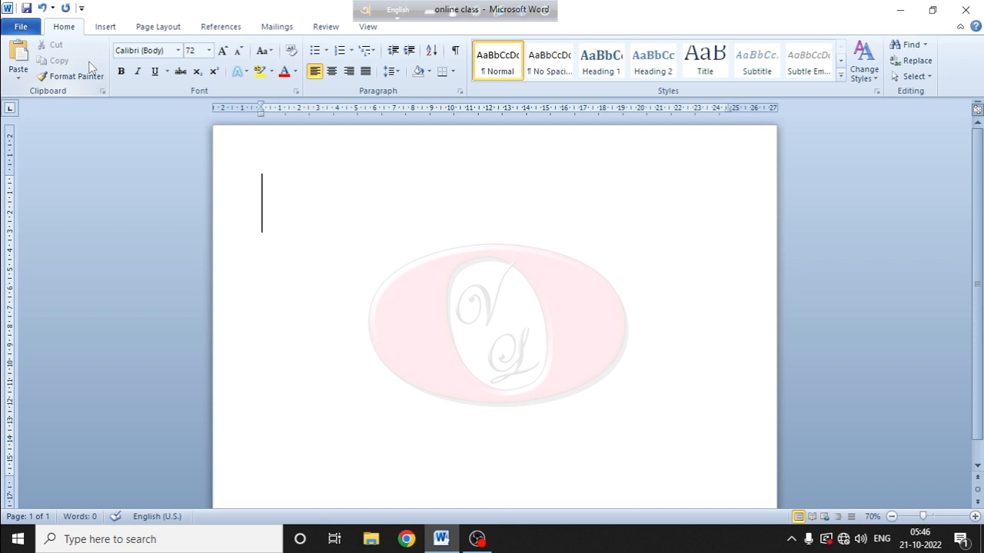
pyautogui.write('H')
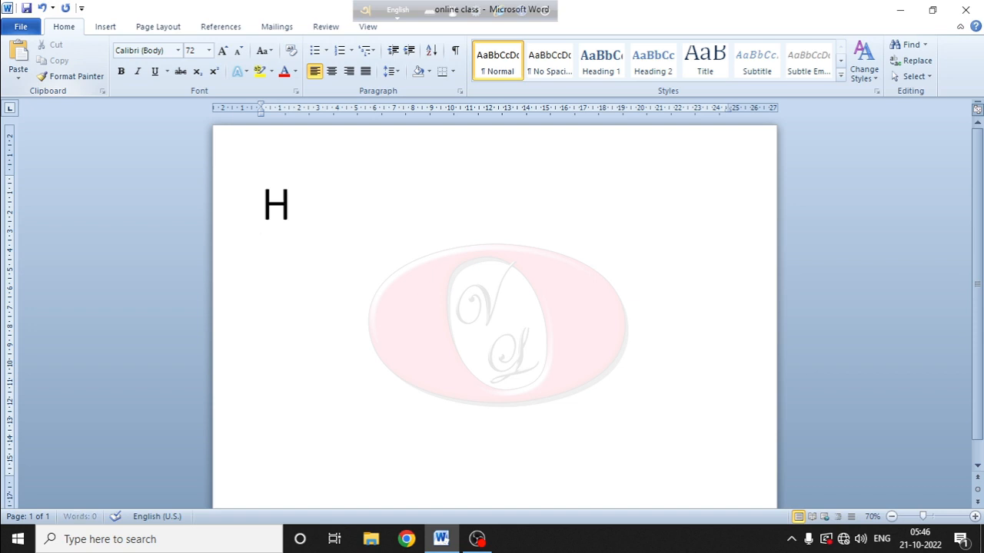
pyautogui.write('2O')
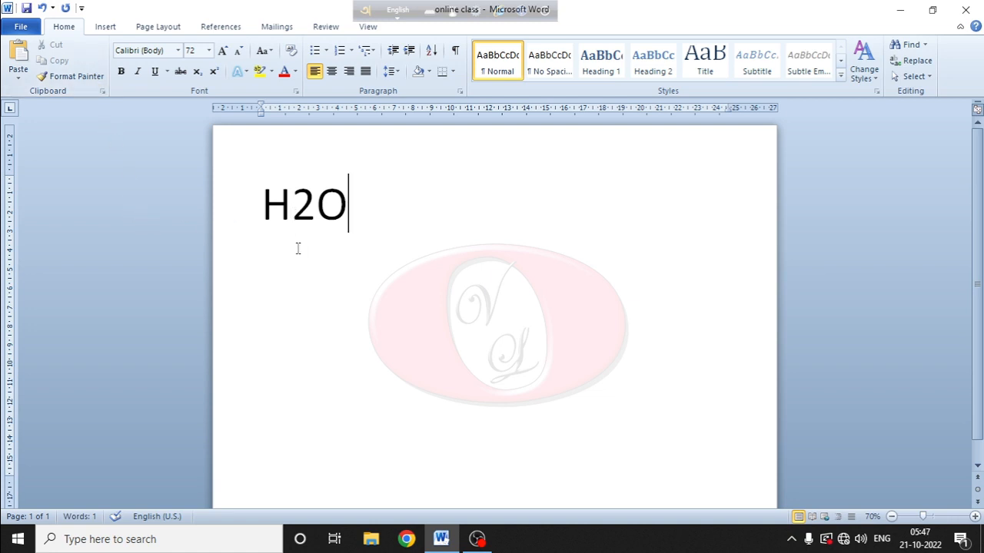
# Format the 2 in H2O as subscript
pyautogui.click(293, 203)
pyautogui.moveTo(297, 204); pyautogui.dragTo(307, 206)
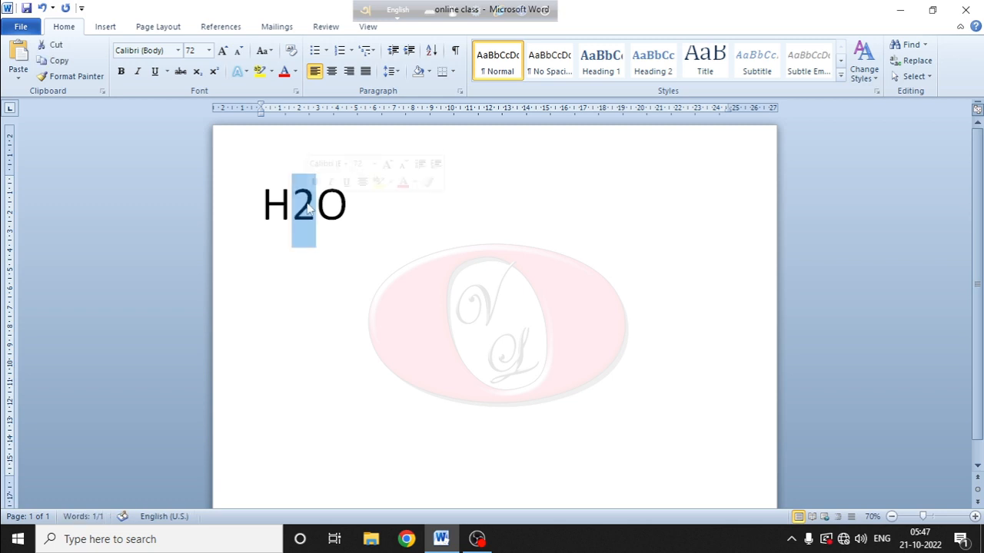
pyautogui.click(197, 72)
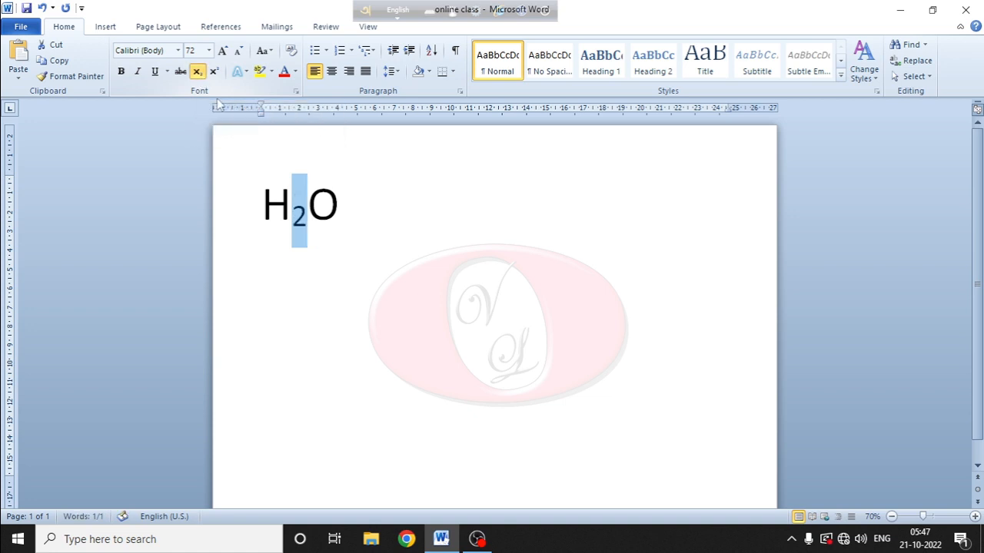
pyautogui.click(364, 208)
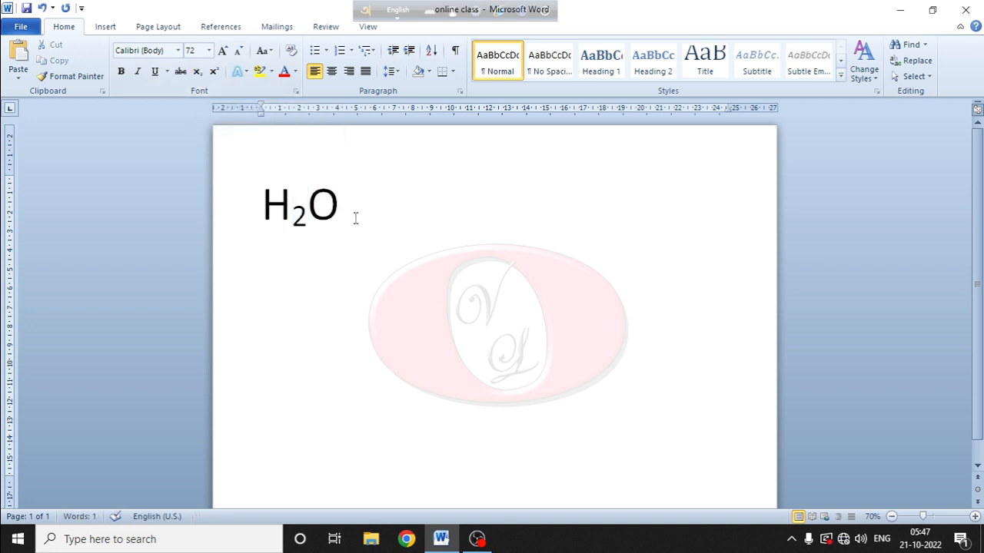
# Enter 102 on a new line below H2O and format its final 2 as superscript
pyautogui.press('Return')
pyautogui.write('102')
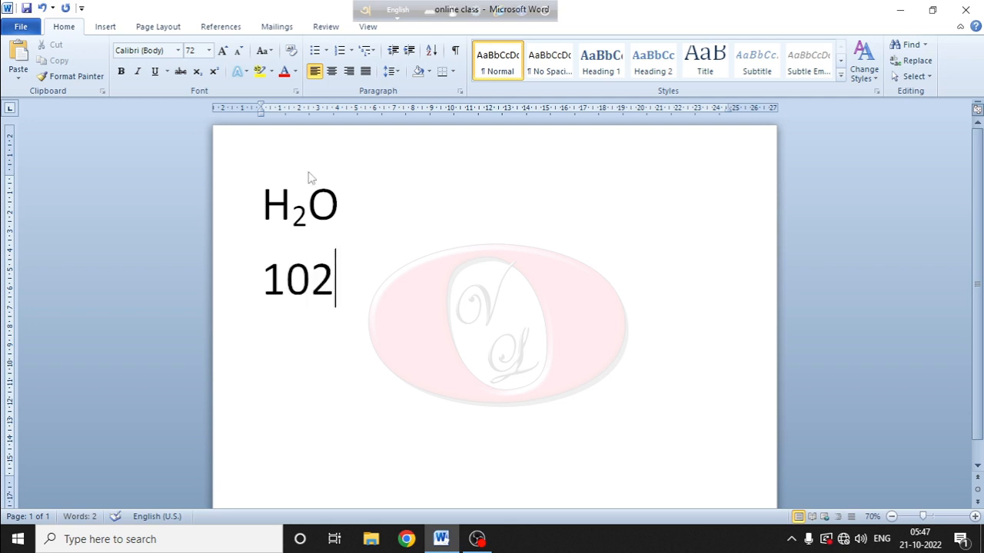
pyautogui.moveTo(310, 281); pyautogui.dragTo(327, 286)
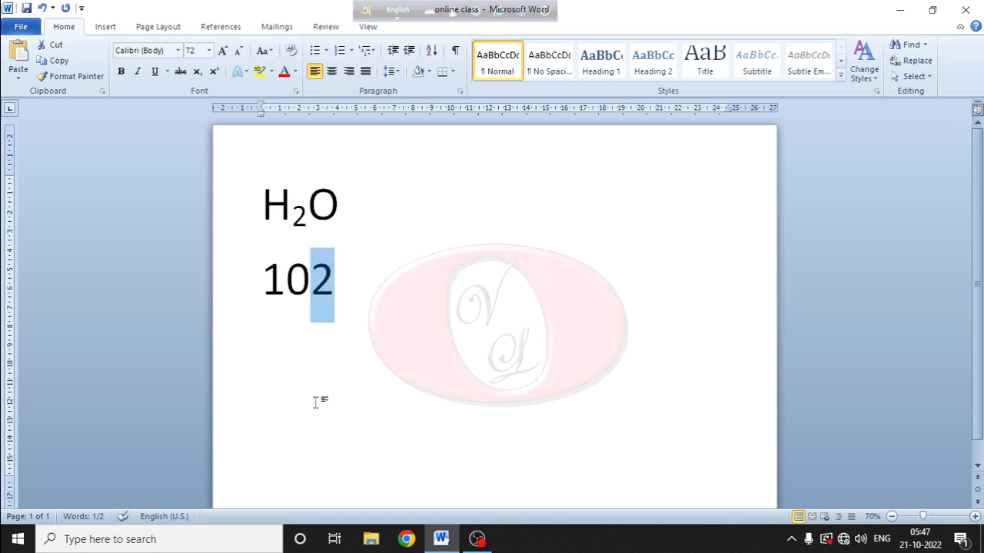
pyautogui.click(215, 71)
pyautogui.click(375, 296)
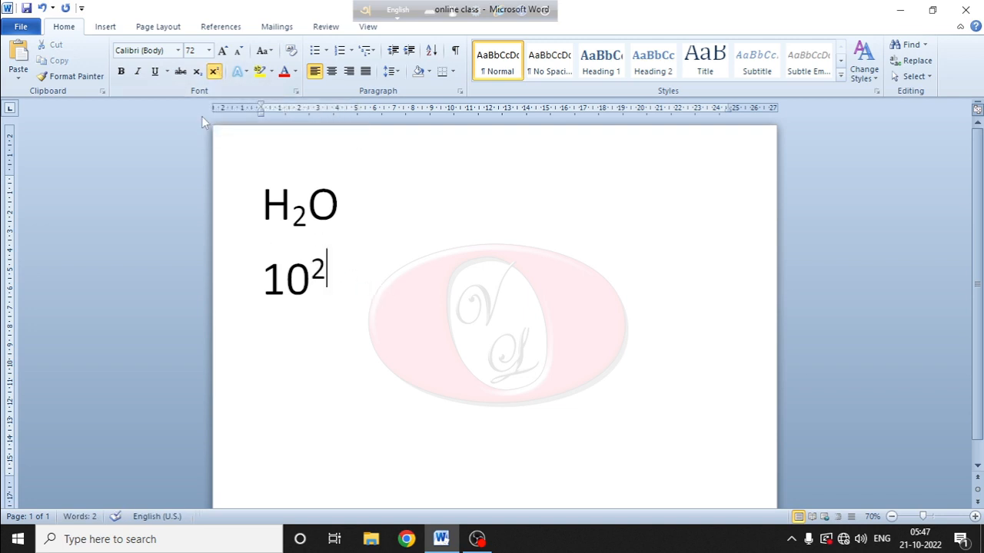
pyautogui.click(214, 72)
# Replace the whole document content with the word COMPUTER, and align it to the center, followed by the right
pyautogui.hotkey('ctrl', 'a')
pyautogui.press('Delete')
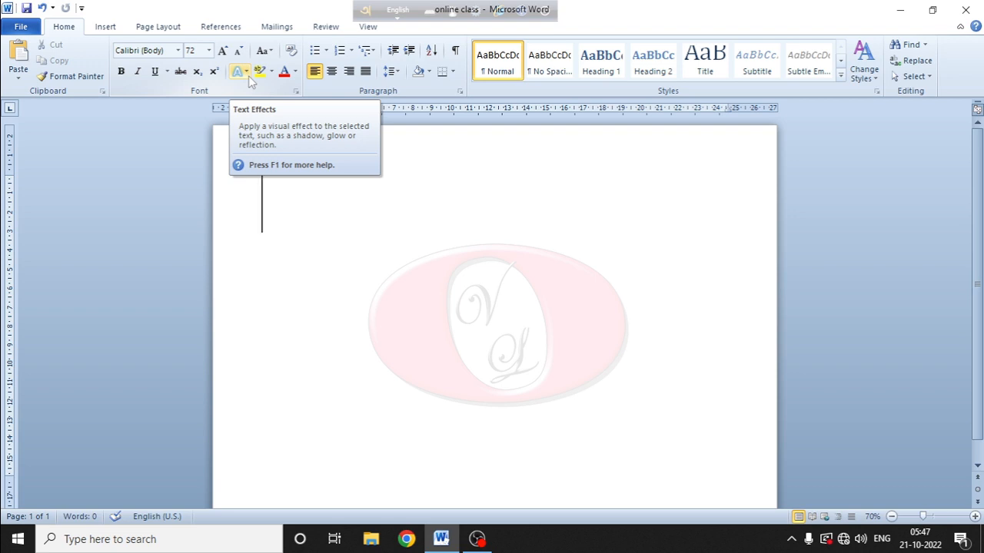
pyautogui.write('COMPUTER')
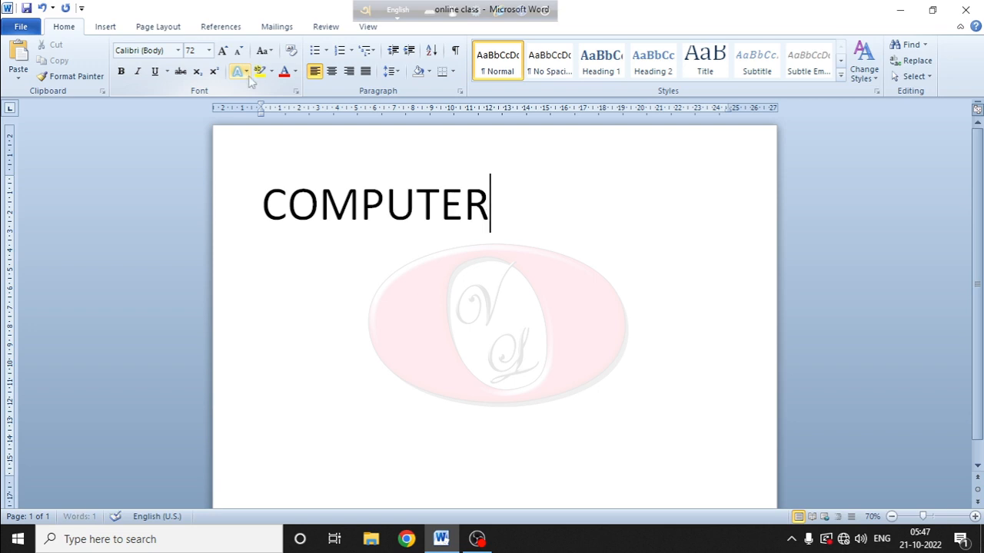
pyautogui.hotkey('ctrl', 'e')
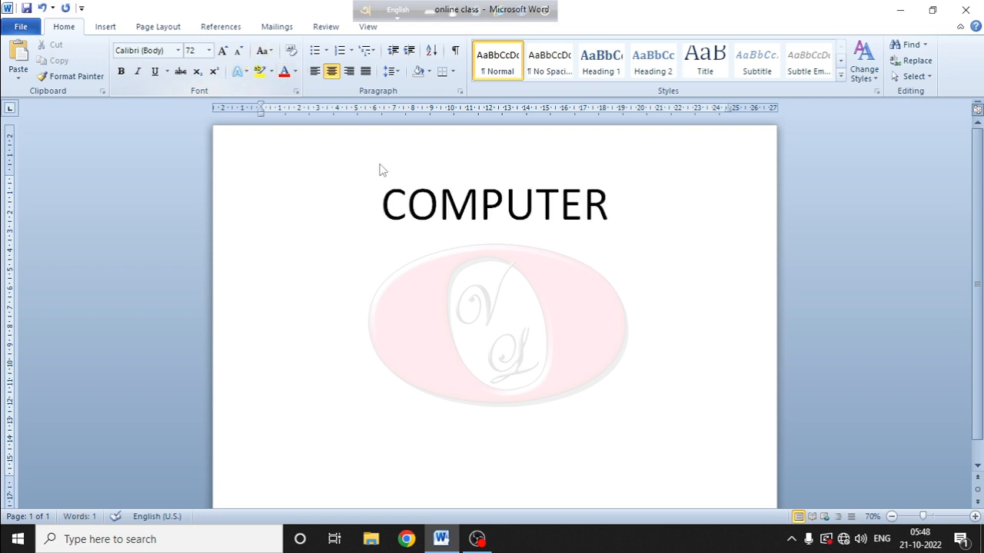
pyautogui.hotkey('ctrl', 'r')
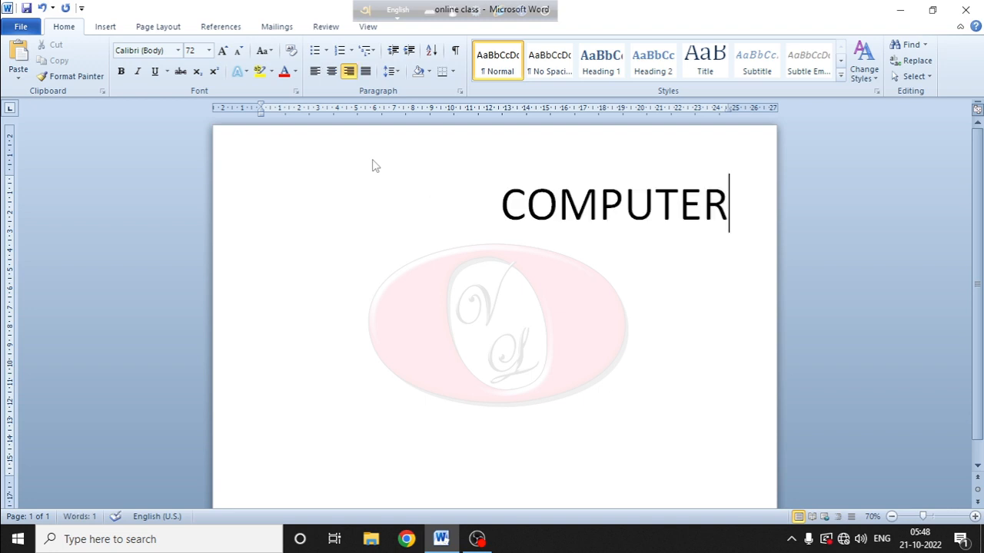
# Apply the solid green text effect with a shadow to the word COMPUTER
pyautogui.moveTo(738, 206); pyautogui.dragTo(459, 231)
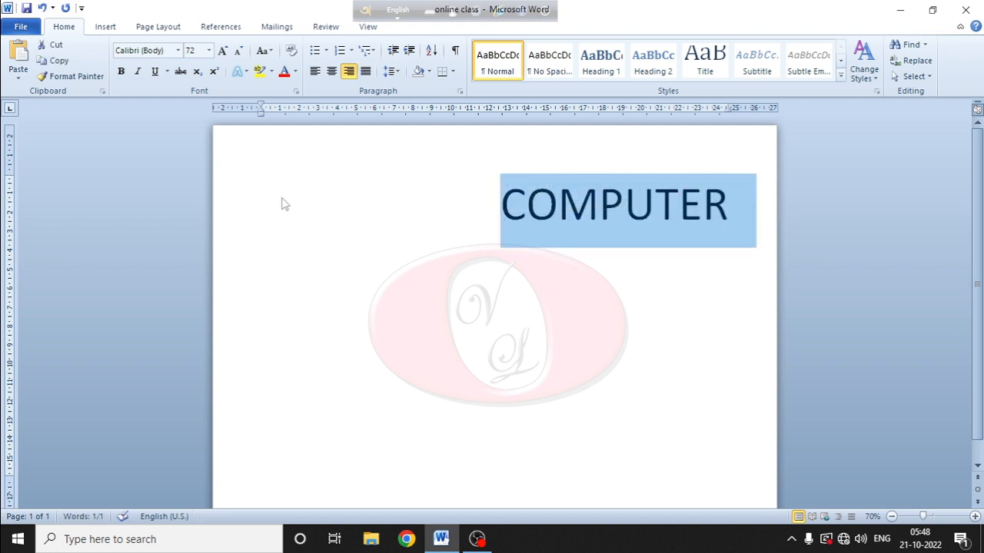
pyautogui.click(244, 76)
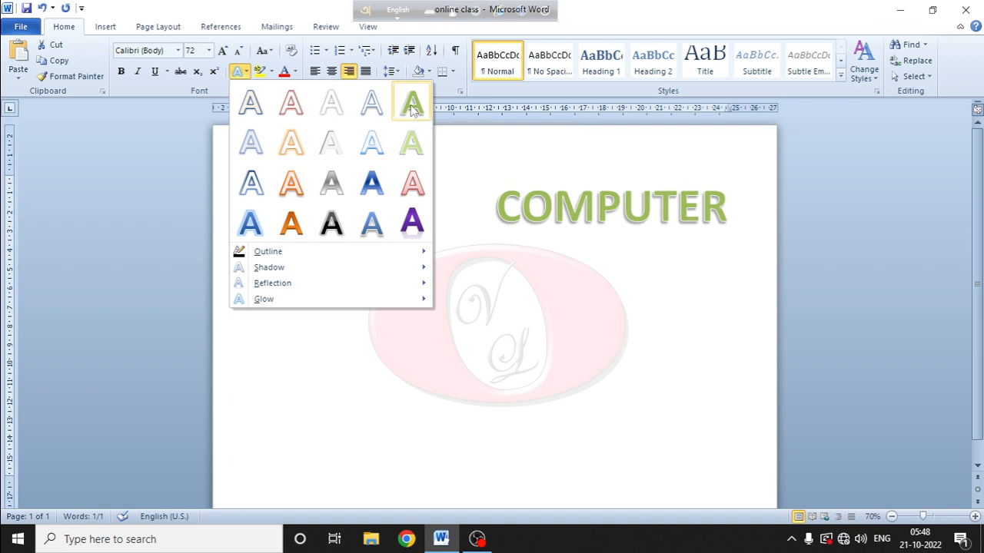
pyautogui.click(412, 104)
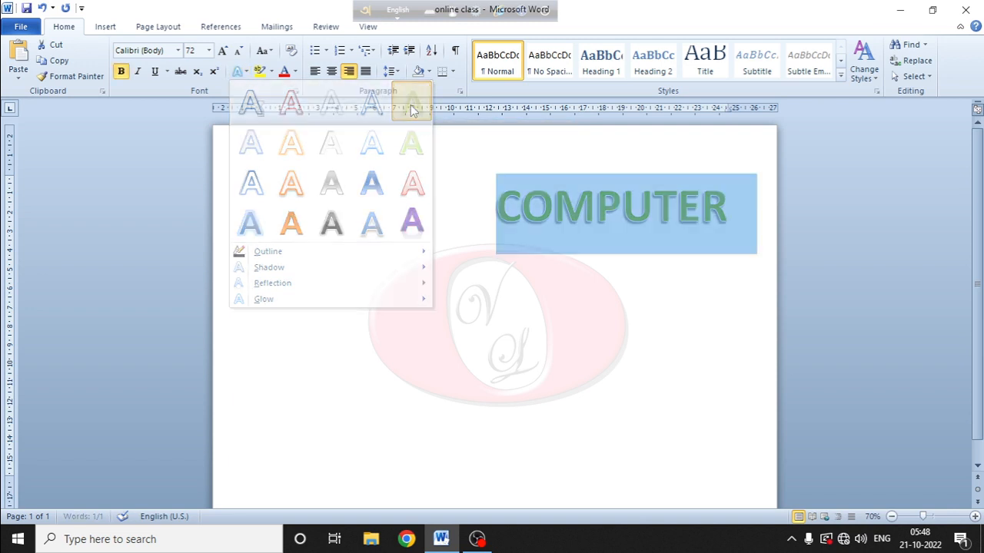
pyautogui.click(240, 71)
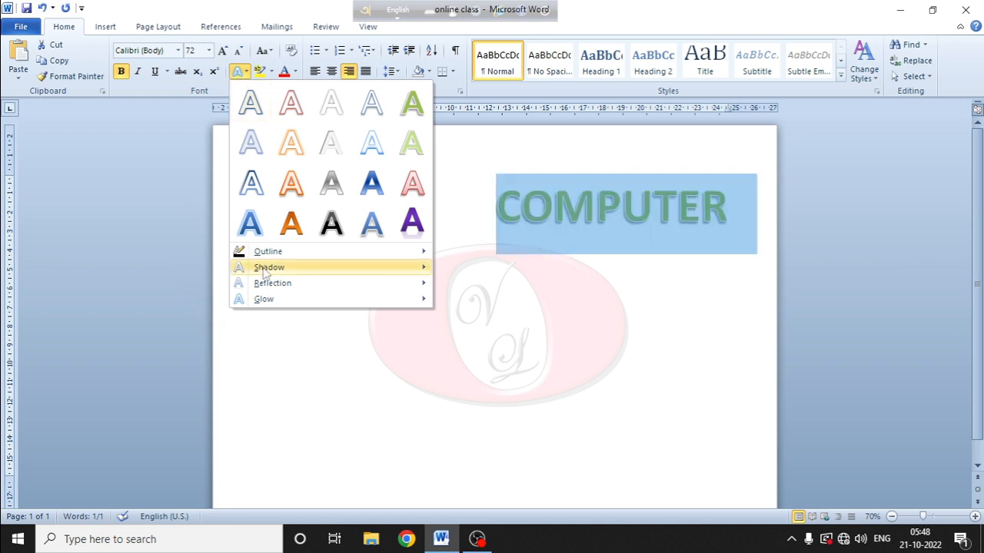
pyautogui.moveTo(275, 305)
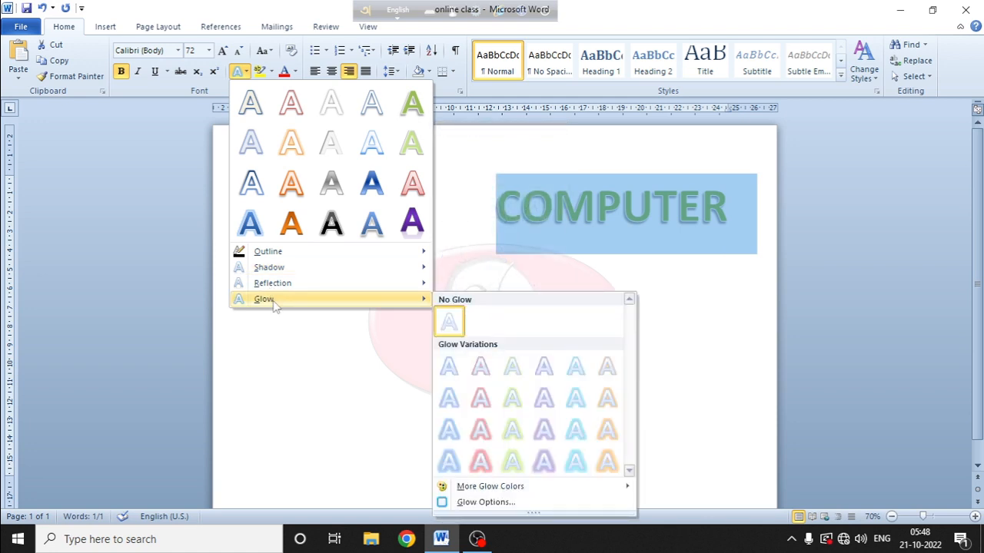
pyautogui.click(232, 372)
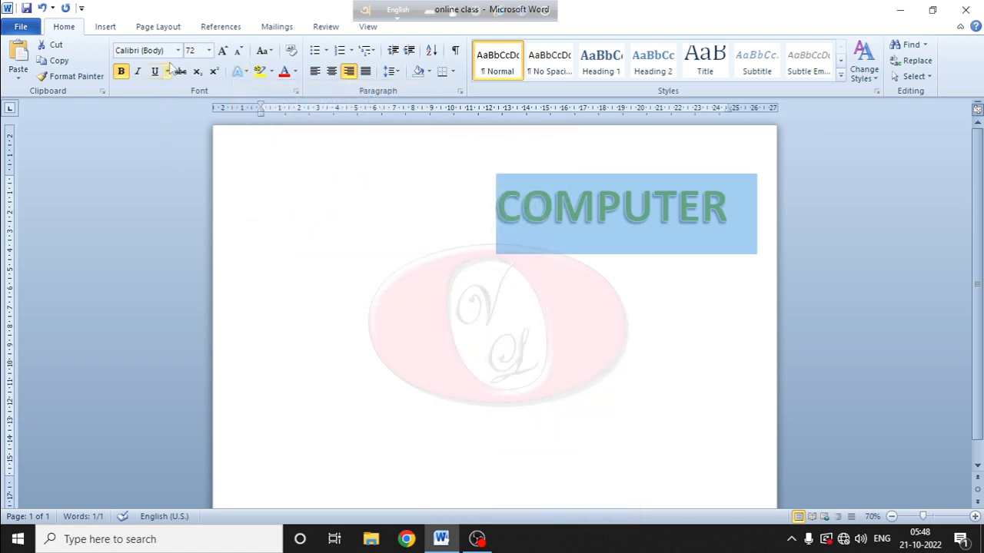
# Enlarge the word COMPUTER to 90 points and give it a yellow outline with a 4½ pt weight
pyautogui.click(225, 51)
pyautogui.click(225, 52)
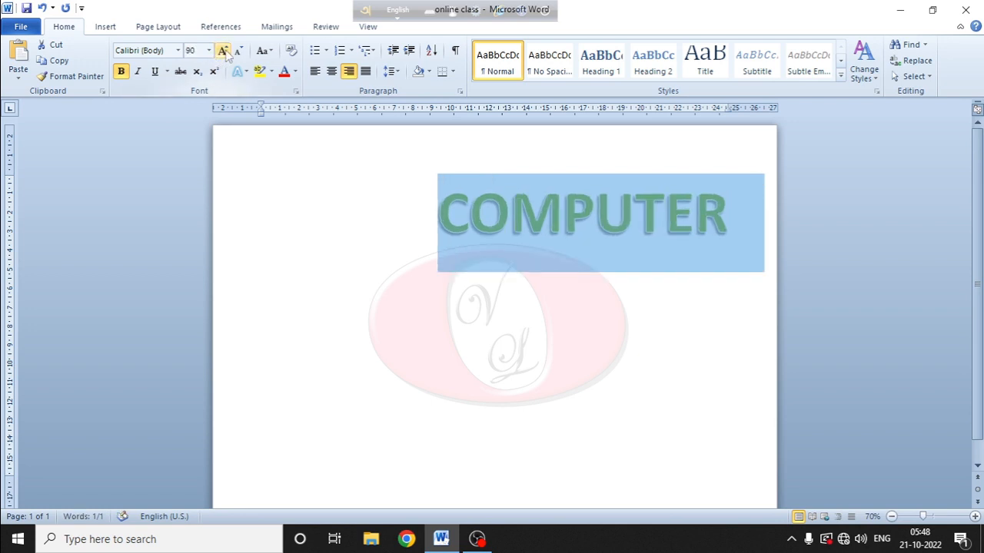
pyautogui.click(245, 75)
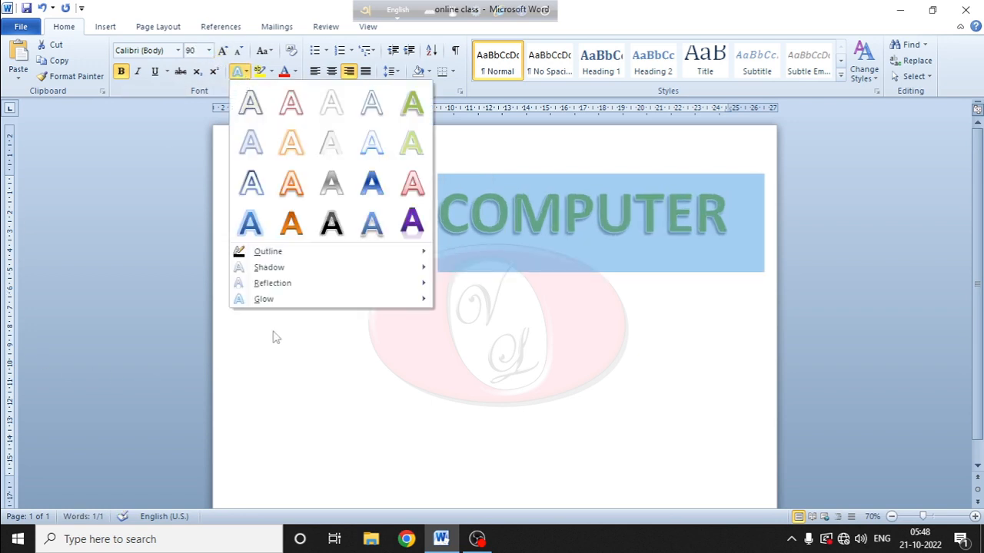
pyautogui.moveTo(313, 259)
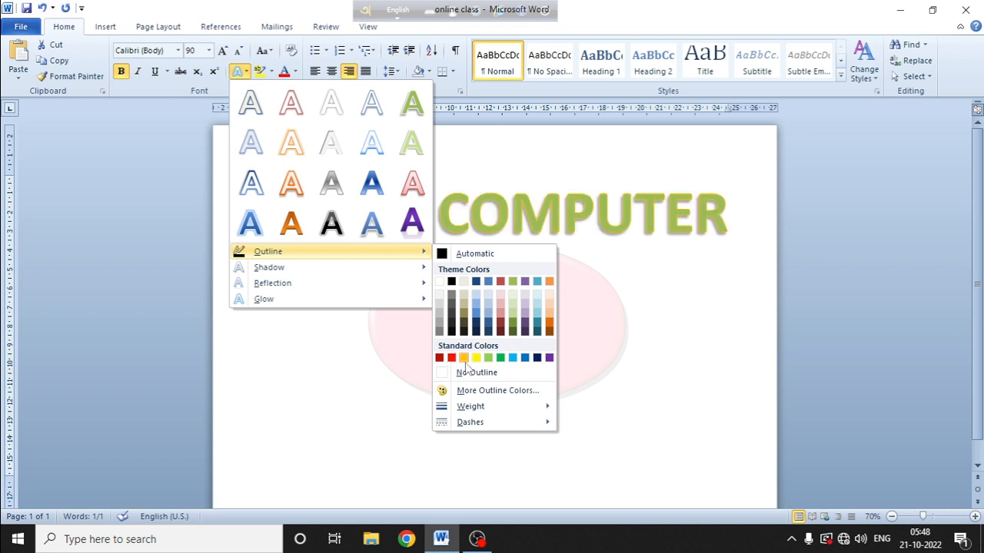
pyautogui.moveTo(469, 409)
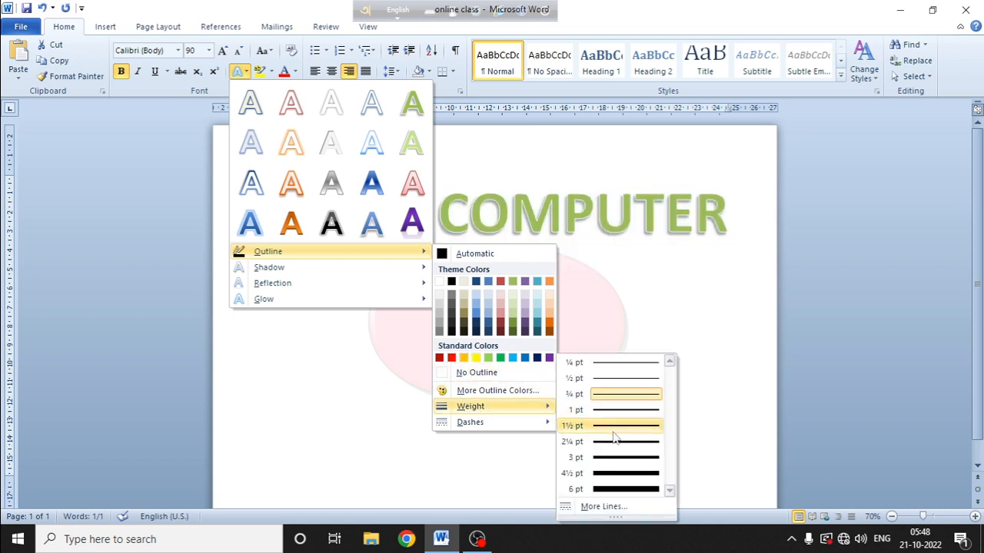
pyautogui.click(626, 474)
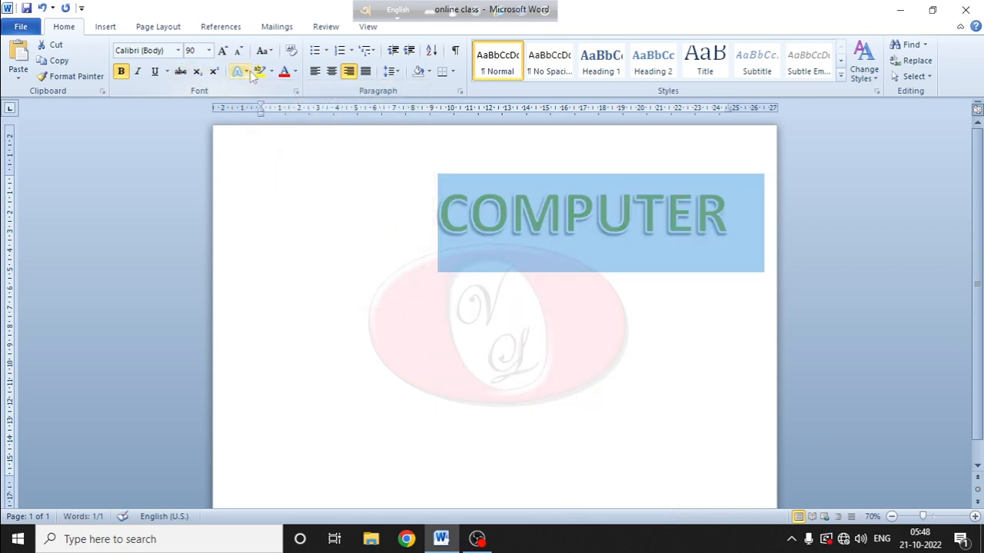
pyautogui.click(248, 70)
pyautogui.moveTo(272, 253)
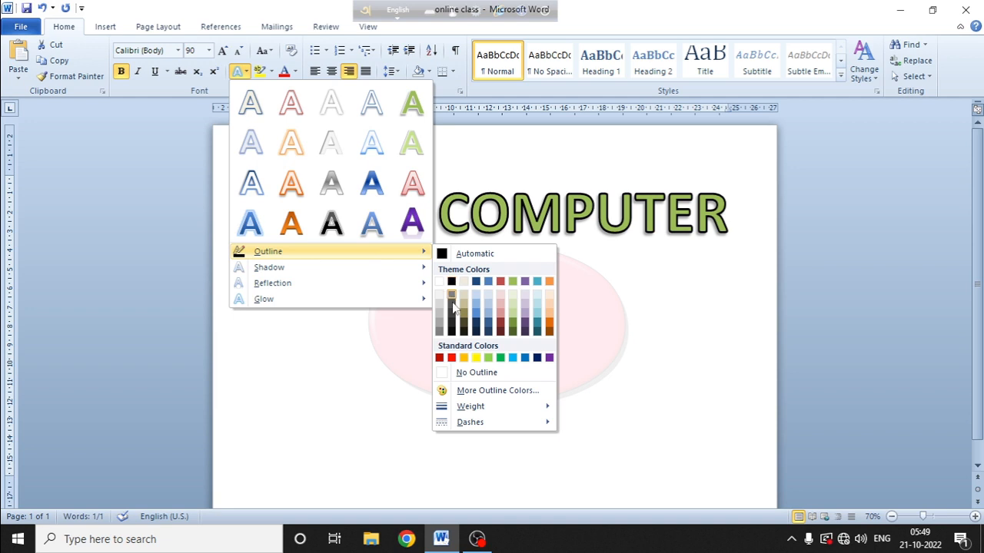
pyautogui.click(478, 358)
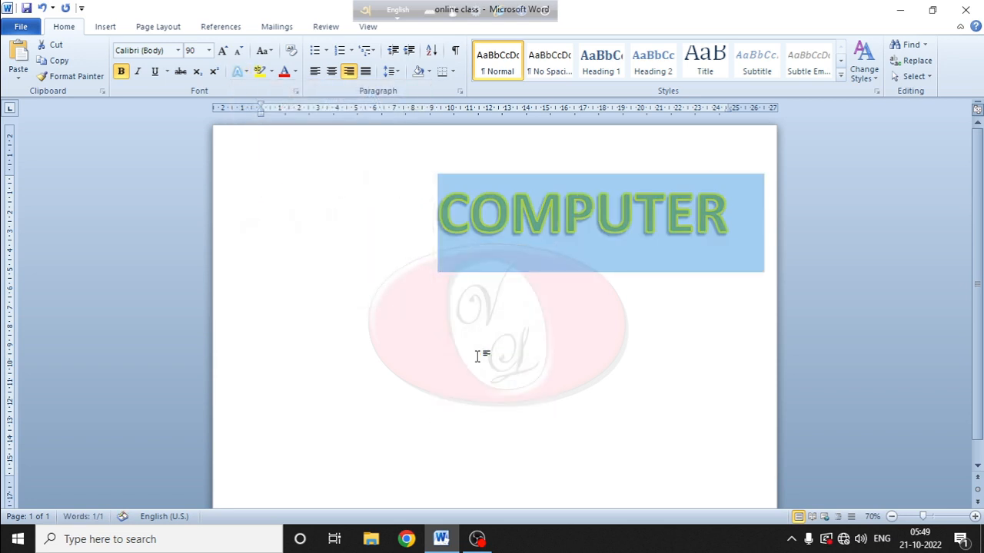
# Apply the perspective shadow that falls directly below the letters to the word COMPUTER
pyautogui.click(240, 71)
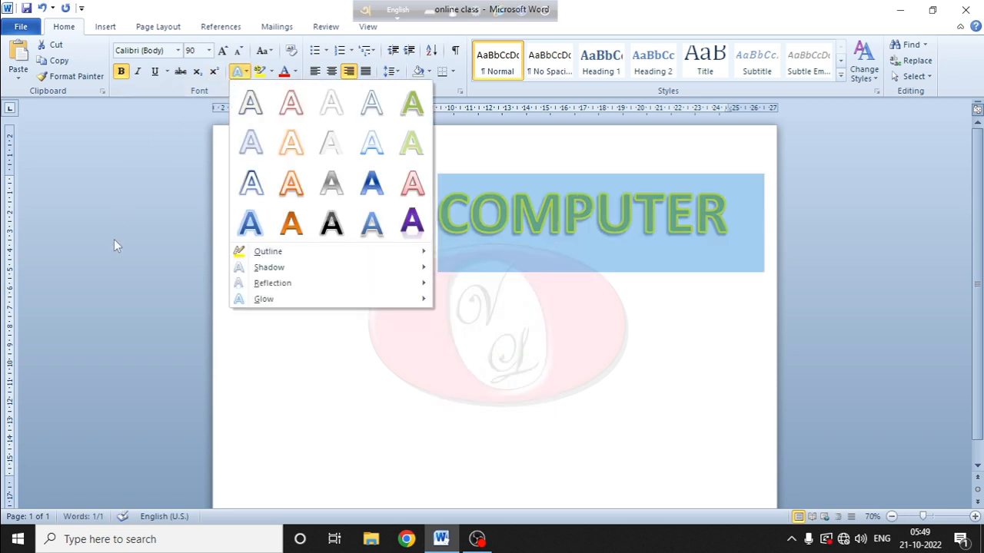
pyautogui.moveTo(289, 271)
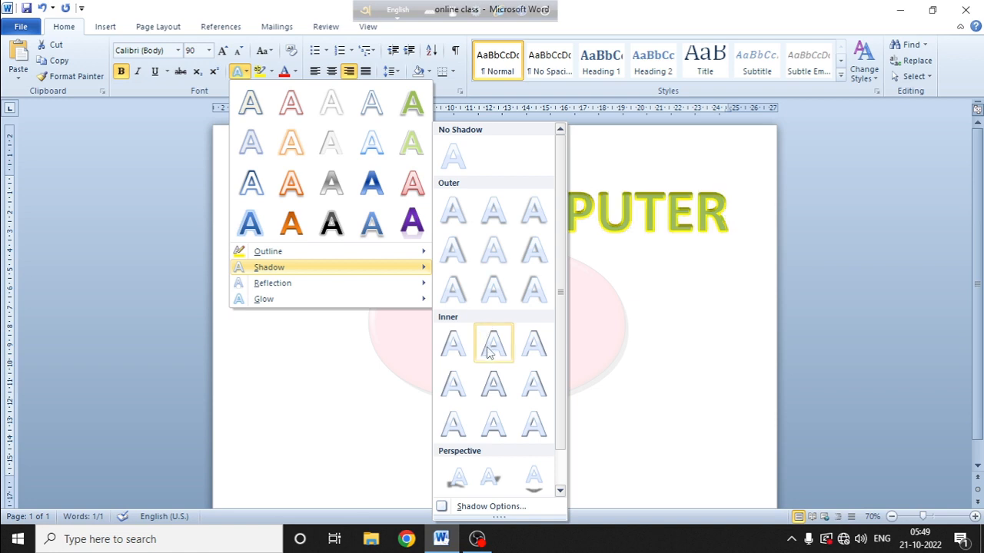
pyautogui.scroll(-1, 443, 361)
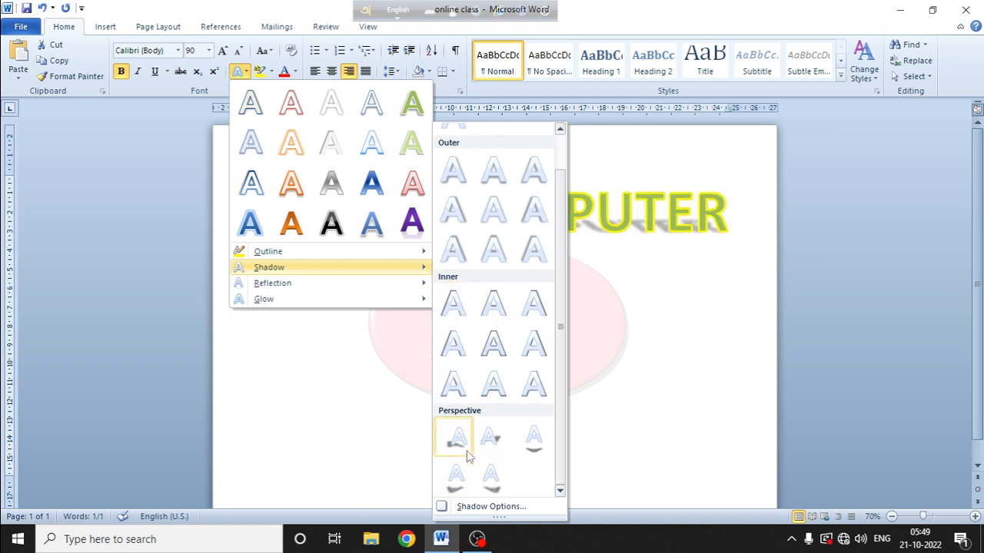
pyautogui.click(527, 443)
pyautogui.click(630, 379)
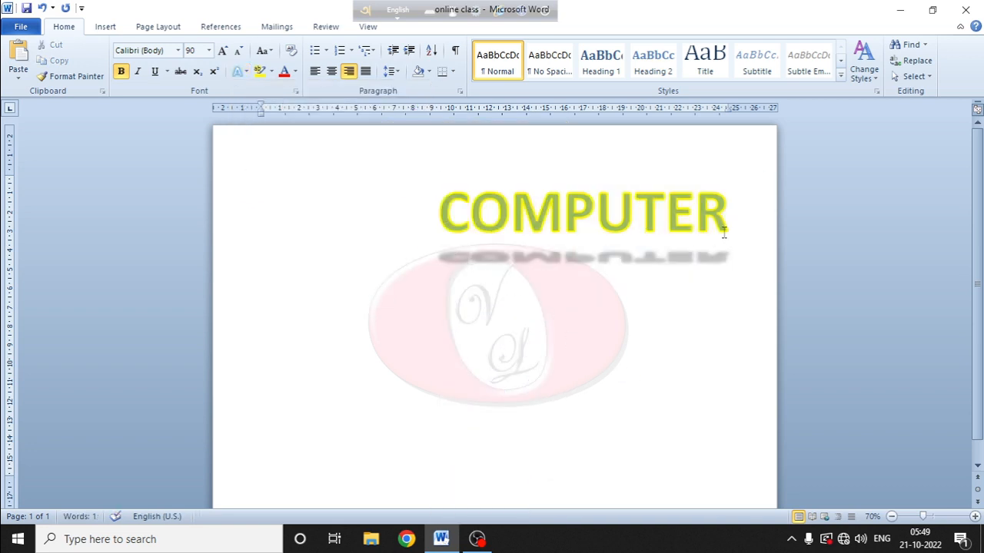
# Remove the shadow from the word COMPUTER with the No Shadow option
pyautogui.moveTo(730, 215); pyautogui.dragTo(440, 199)
pyautogui.click(243, 73)
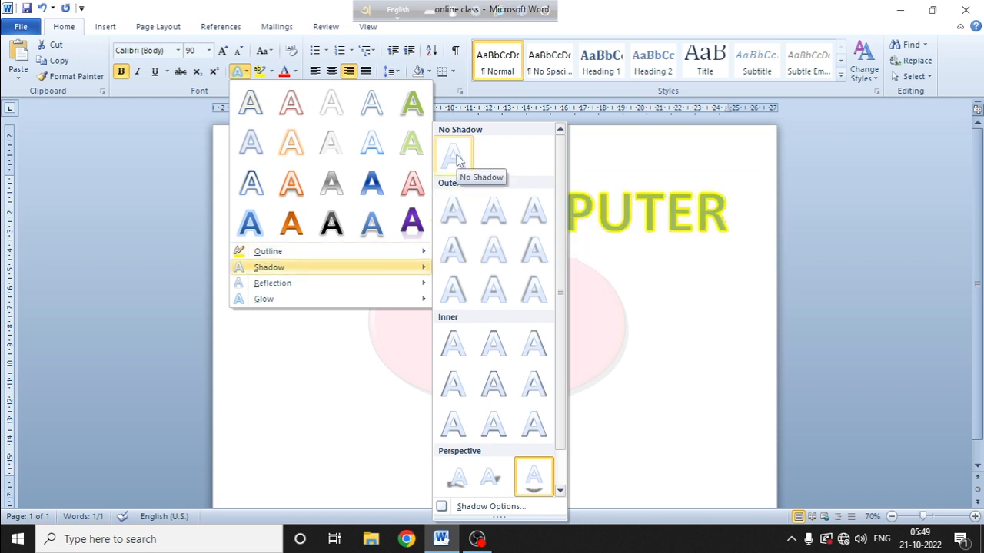
pyautogui.click(457, 159)
# Preview the reflection and glow variations on the word COMPUTER without applying any of them
pyautogui.click(243, 72)
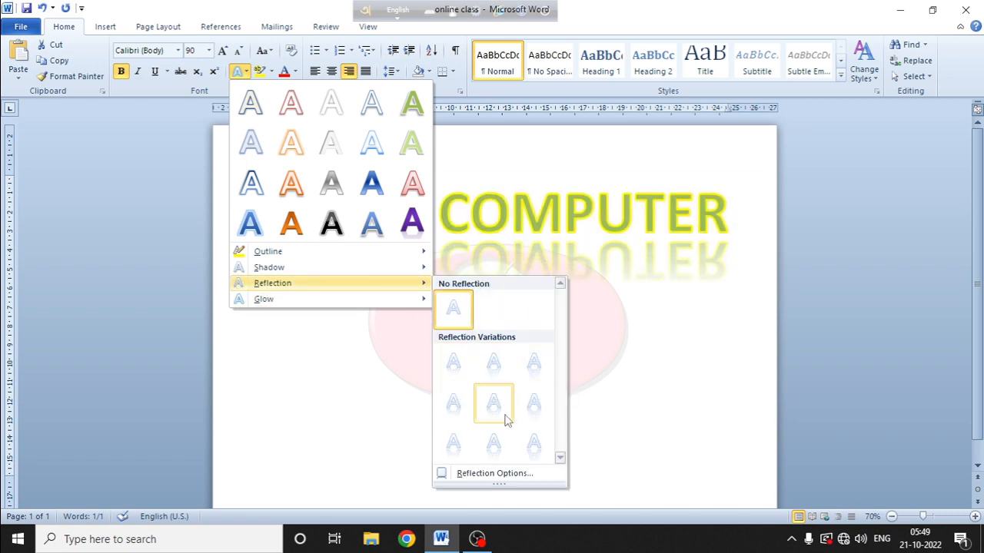
pyautogui.moveTo(395, 299)
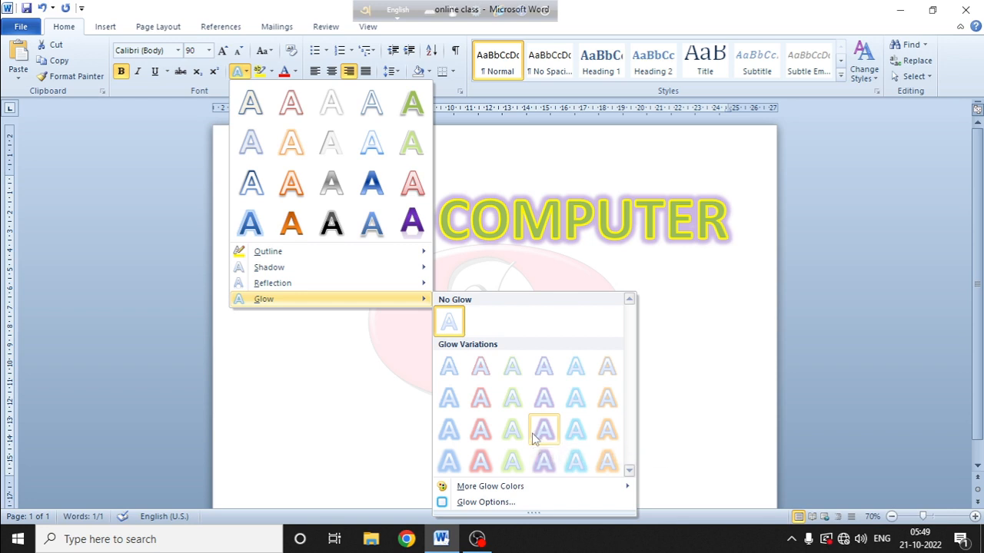
pyautogui.click(289, 345)
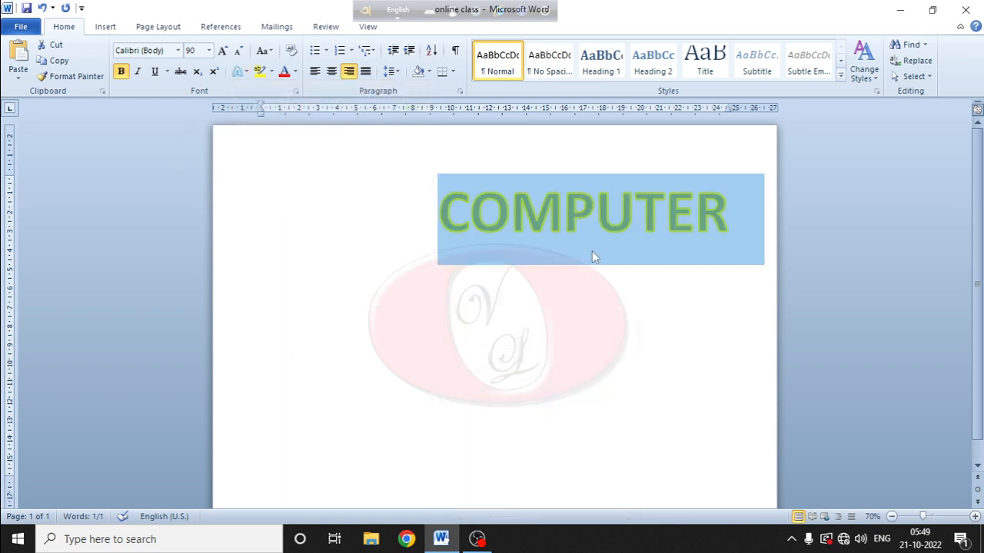
# Delete the word COMPUTER and clear the leftover formatting from the empty line
pyautogui.press('Delete')
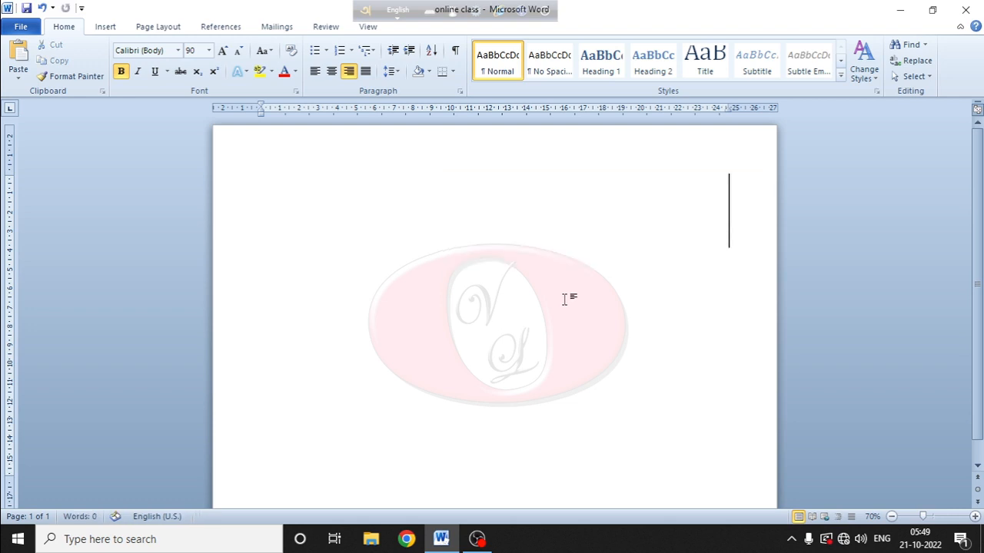
pyautogui.click(291, 50)
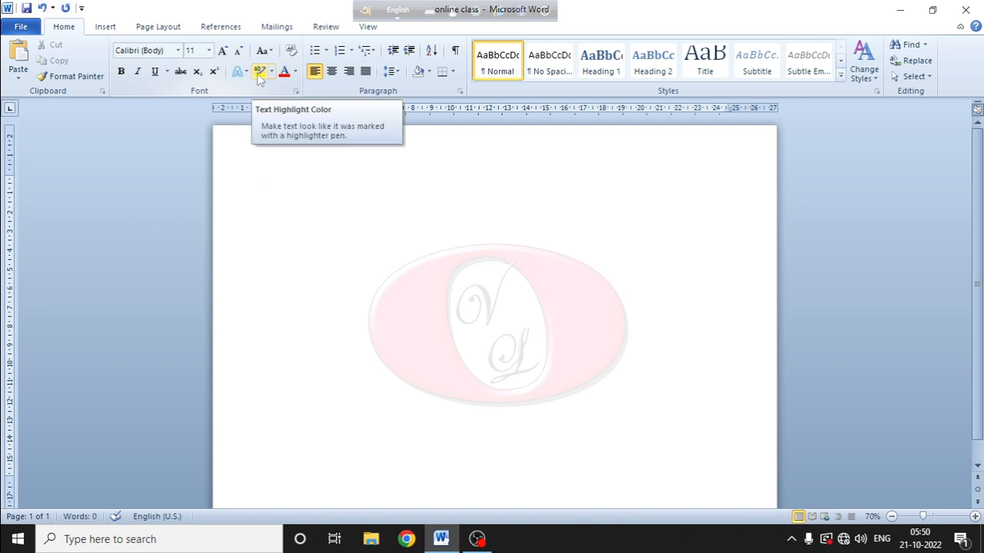
# Set the font size to 36 and enter the sentence "I have a computer."
pyautogui.click(208, 50)
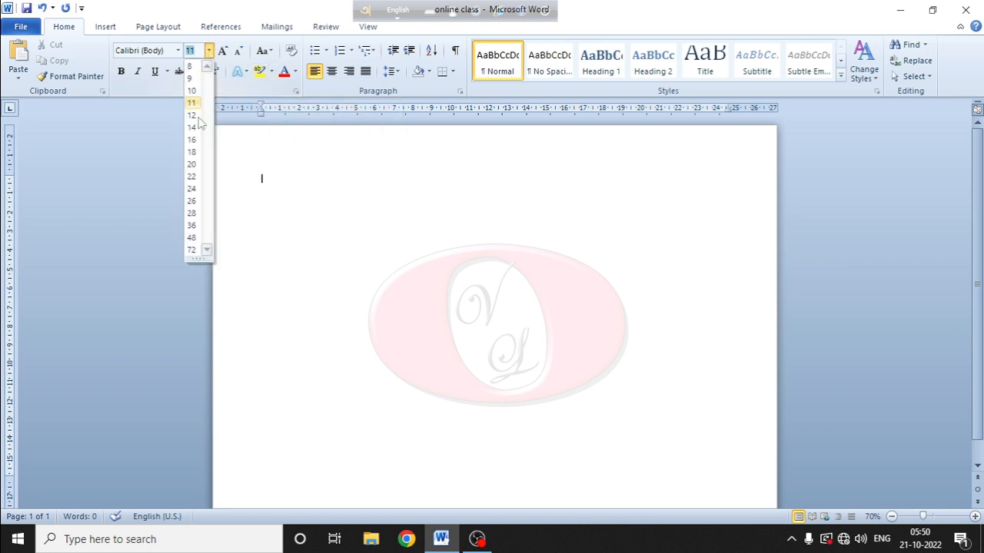
pyautogui.click(192, 225)
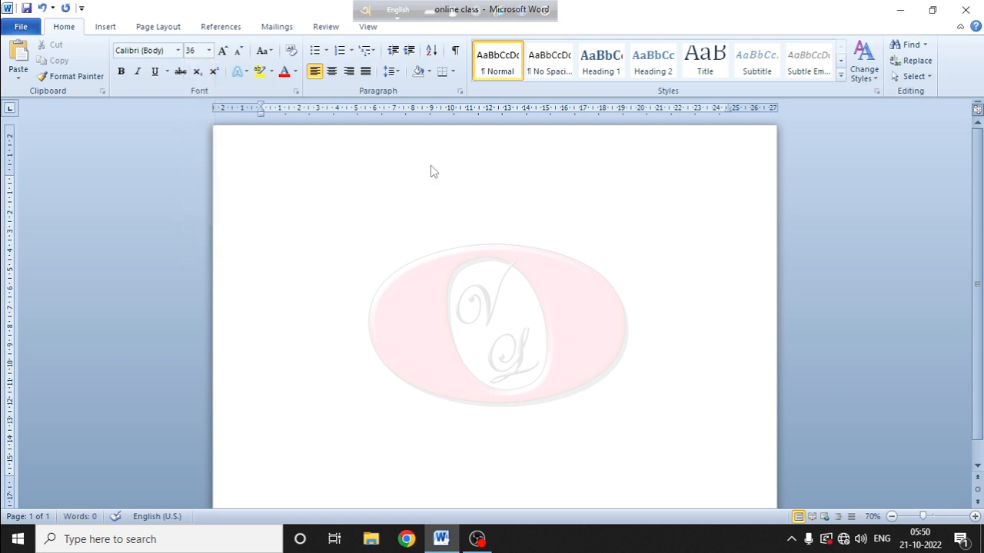
pyautogui.write('I have a')
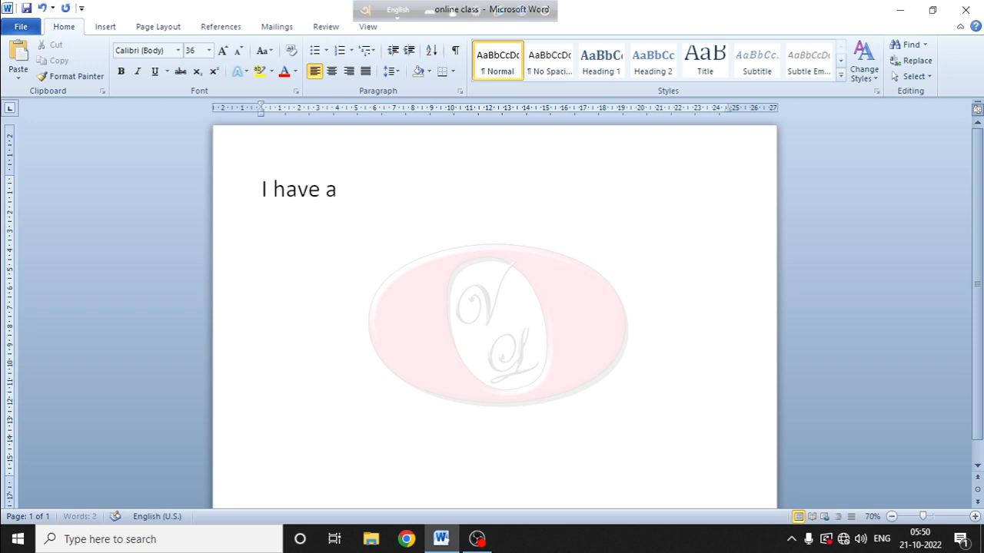
pyautogui.write(' comput')
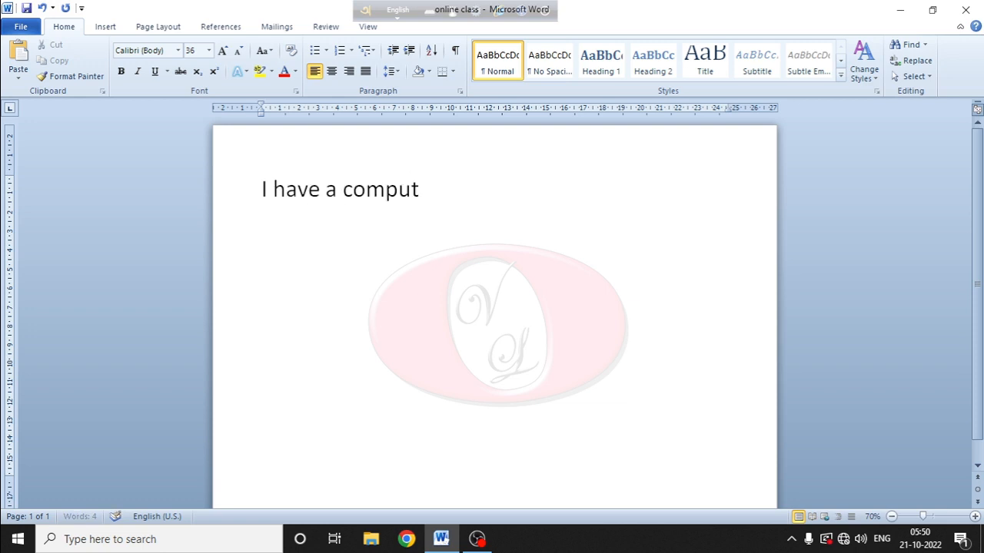
pyautogui.write('er.')
# Highlight the word "computer" in the sentence in yellow
pyautogui.moveTo(343, 189); pyautogui.dragTo(441, 184)
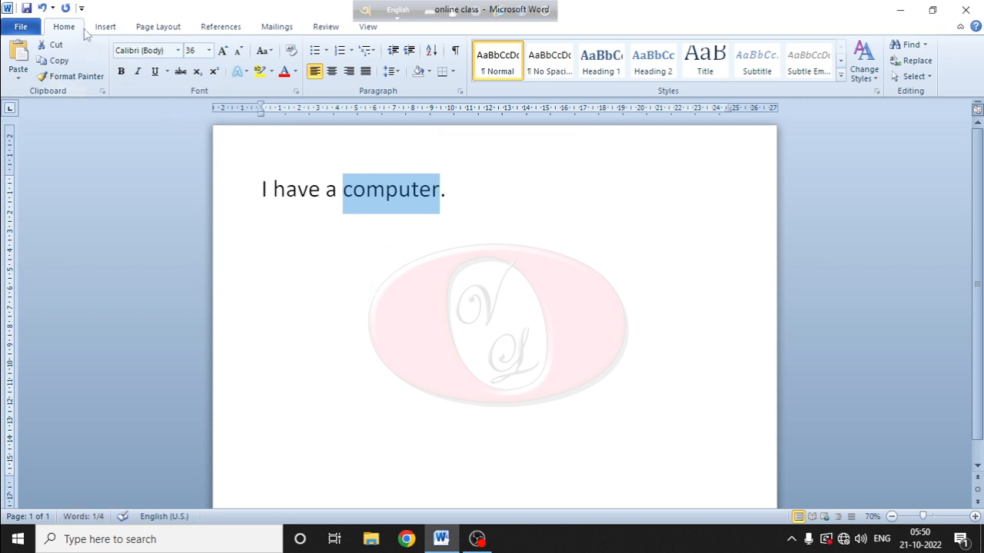
pyautogui.click(272, 71)
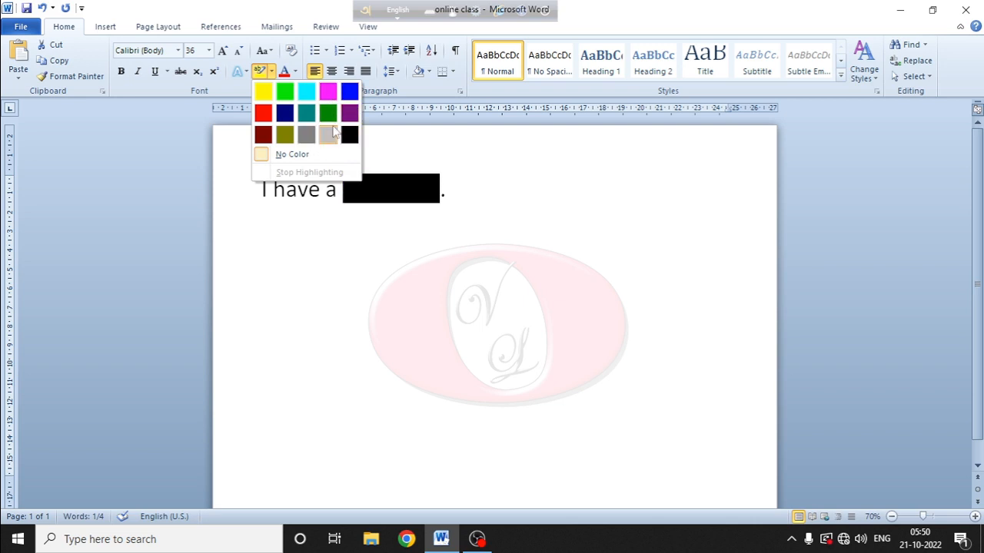
pyautogui.click(264, 94)
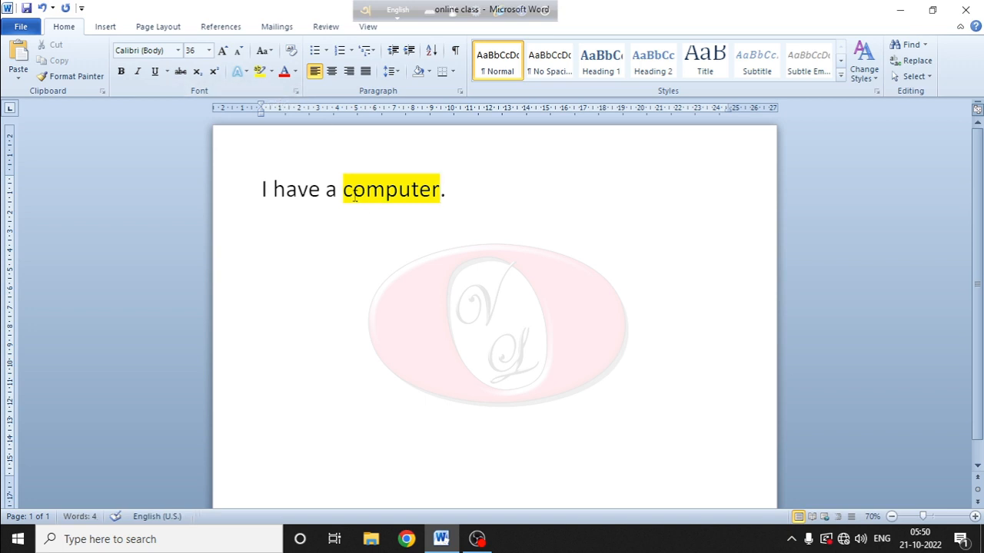
# Remove the highlight from the word "computer" by setting its highlight to No Color
pyautogui.moveTo(344, 192); pyautogui.dragTo(442, 182)
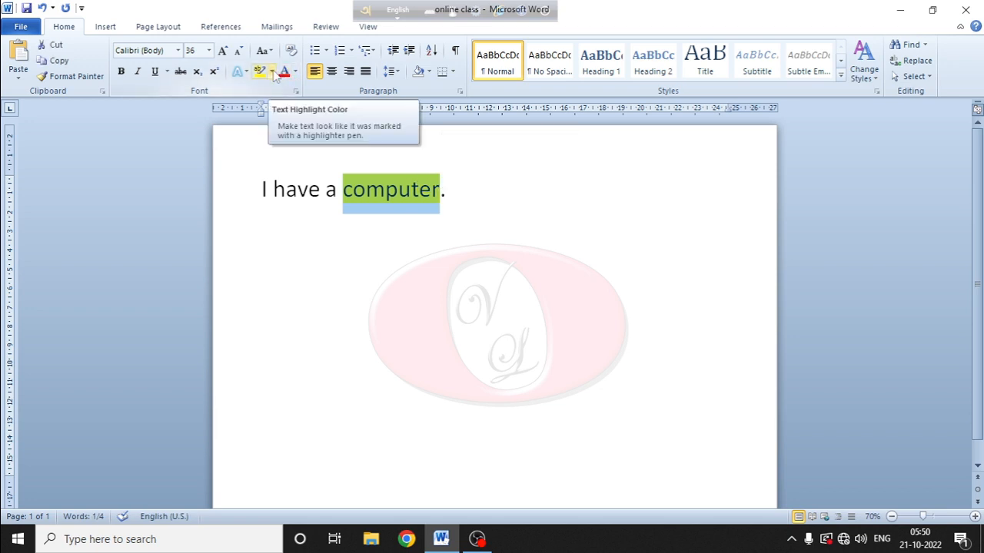
pyautogui.click(273, 71)
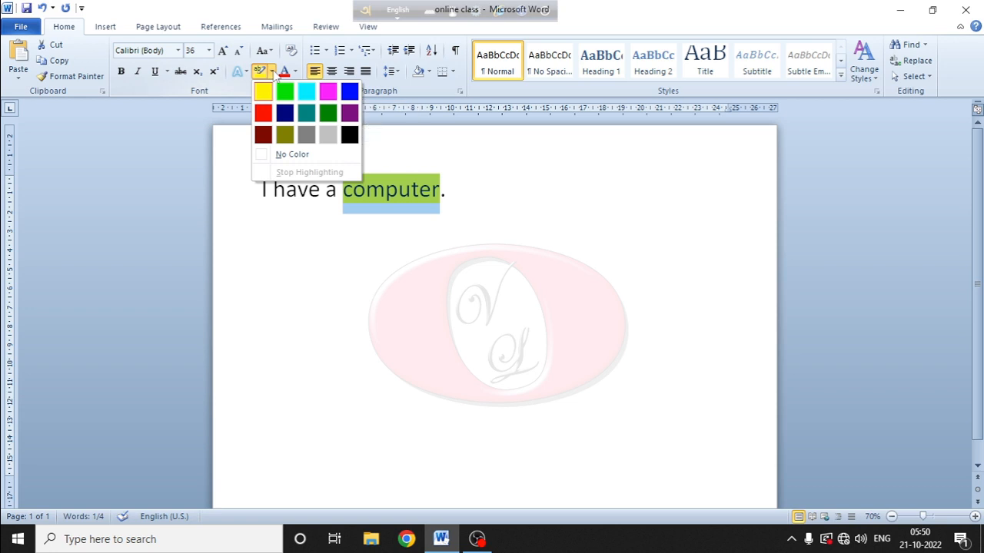
pyautogui.click(299, 157)
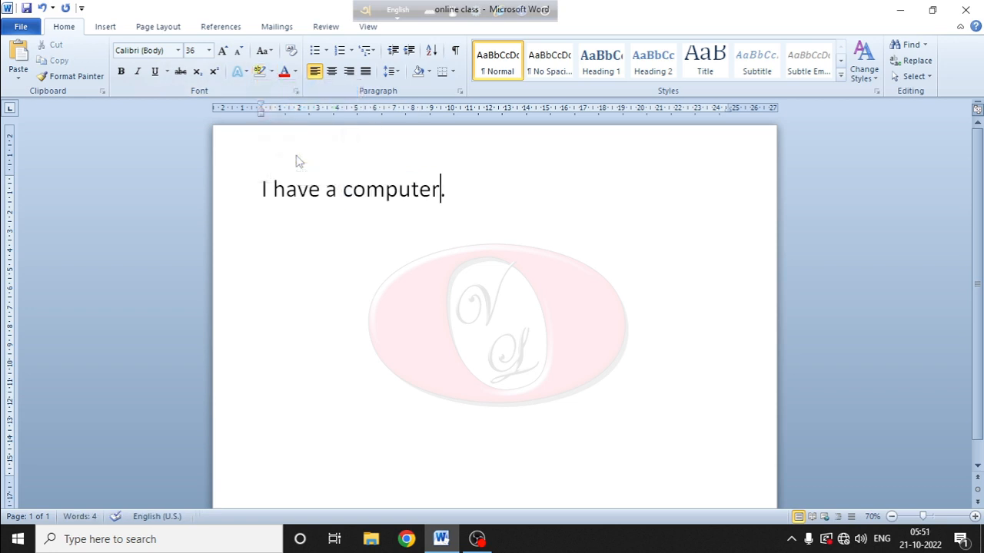
# Change the font color of the whole sentence "I have a computer." to standard red
pyautogui.moveTo(453, 189); pyautogui.dragTo(283, 157)
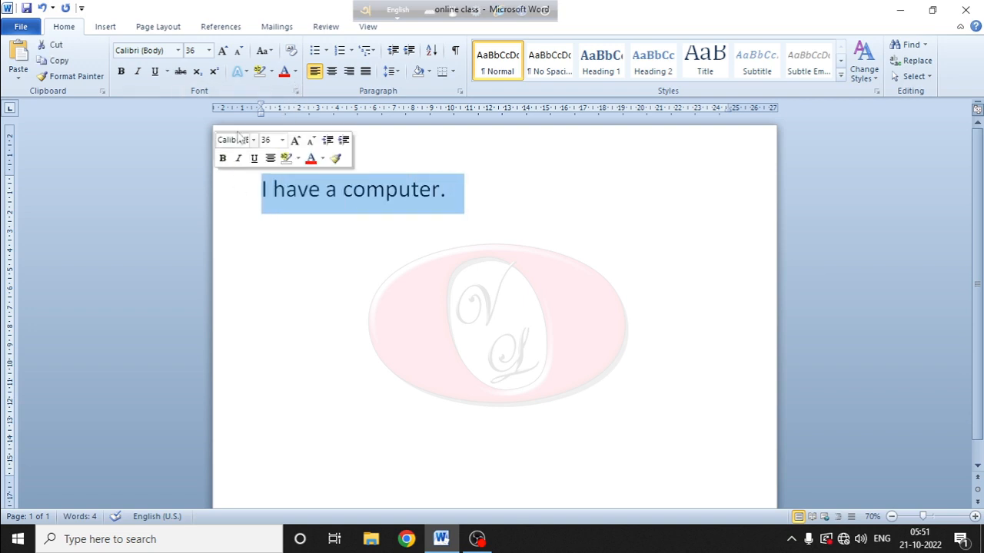
pyautogui.click(296, 71)
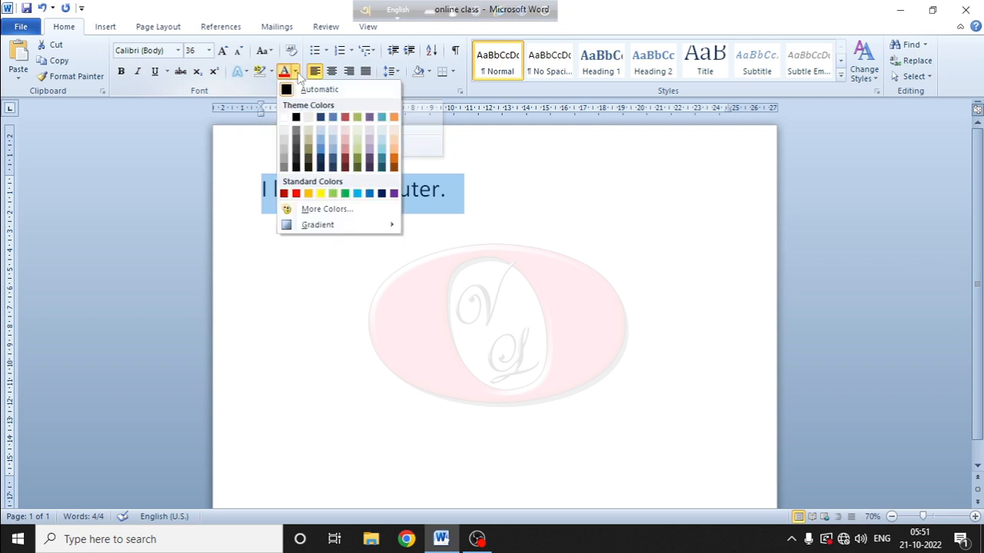
pyautogui.click(296, 194)
pyautogui.click(509, 194)
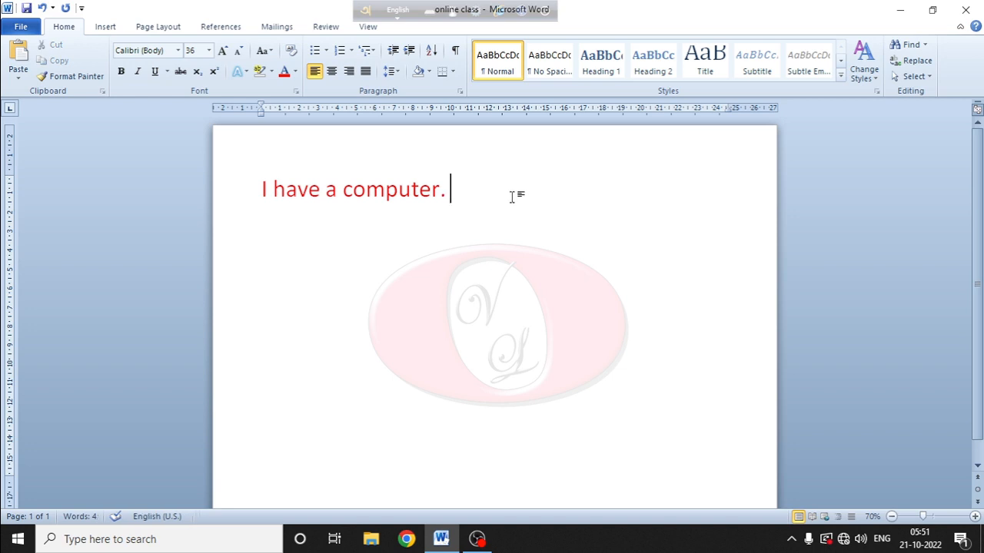